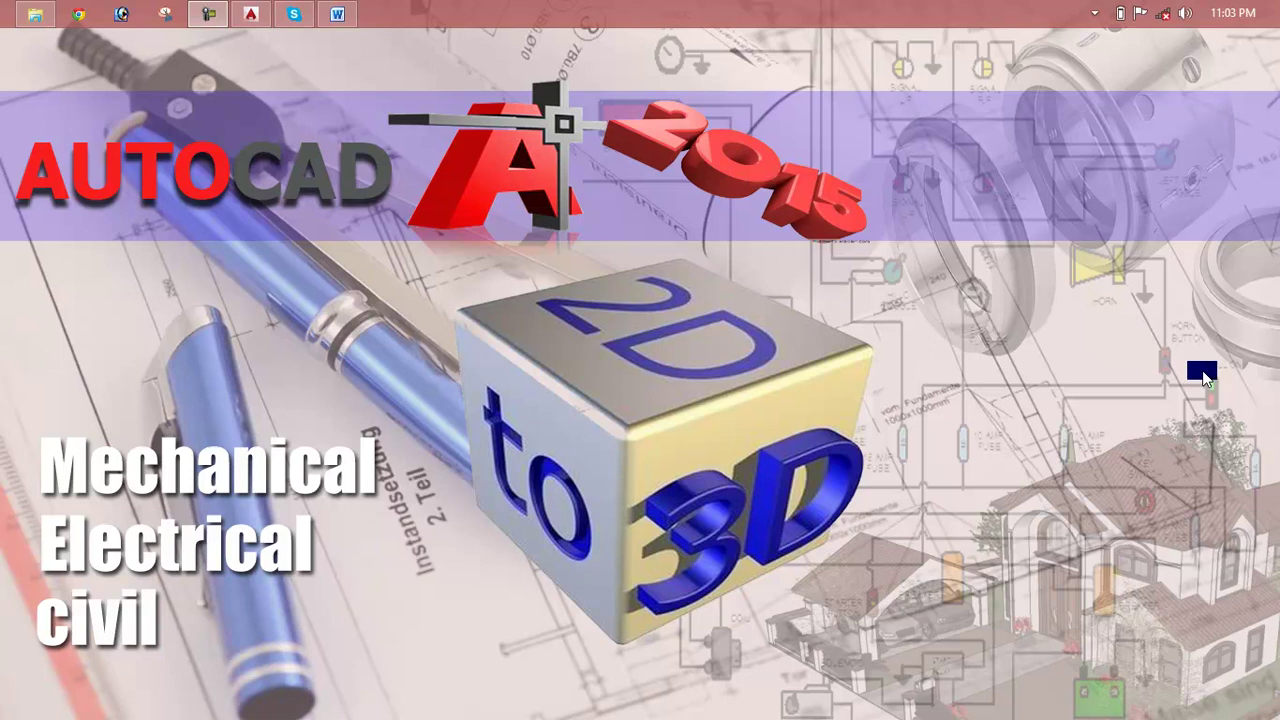
# - Bring the Lesson 29 document in Microsoft Word to the front
pyautogui.click(337, 14)
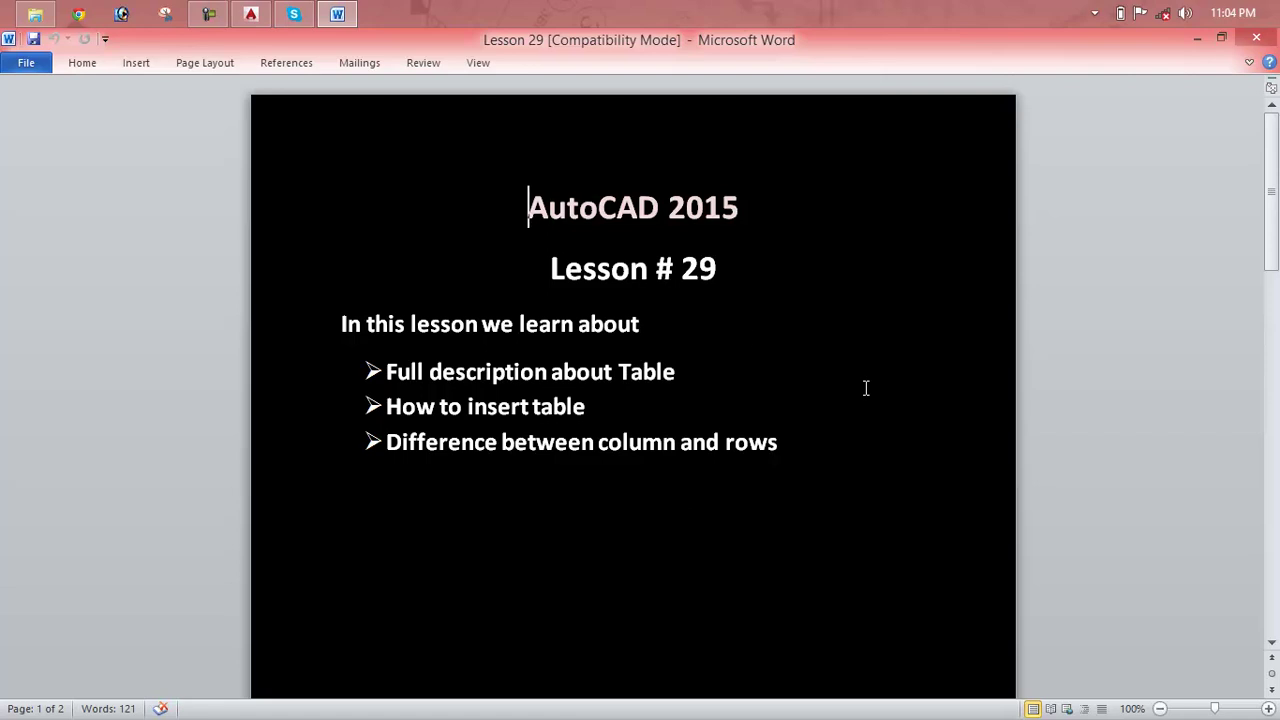
# - Create a new blank Word document from the File > New templates
pyautogui.click(29, 70)
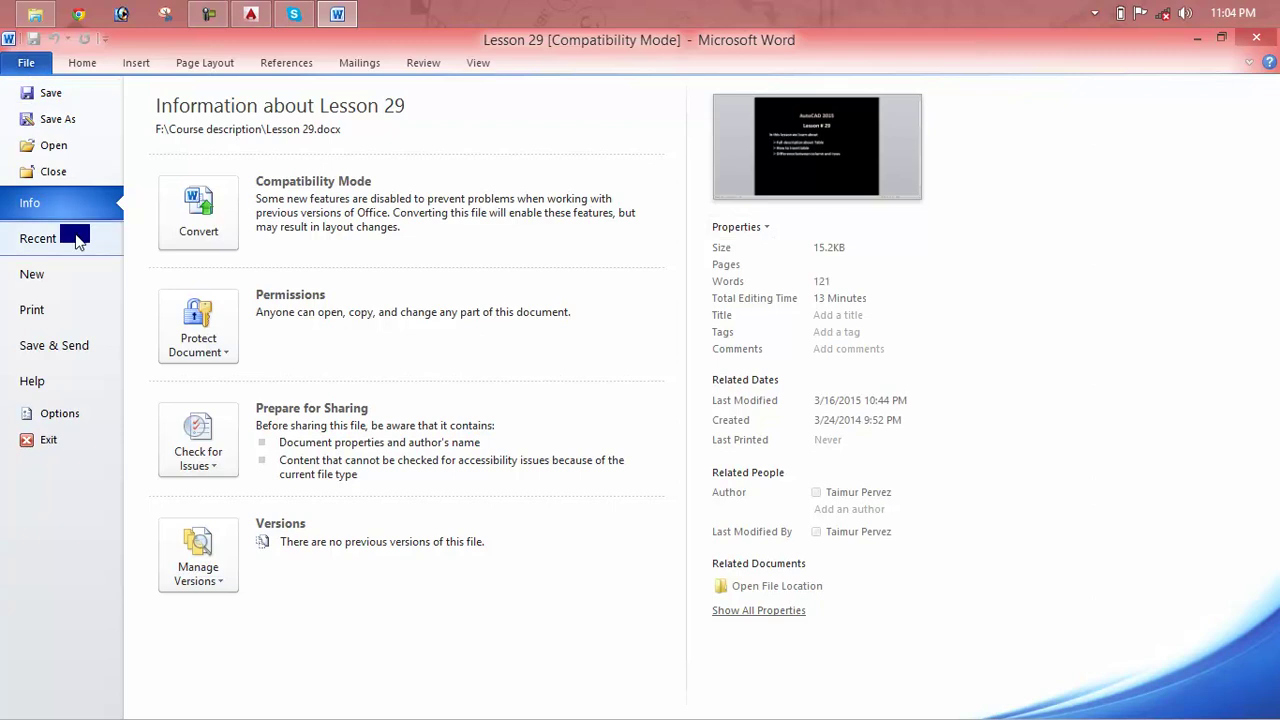
pyautogui.click(65, 286)
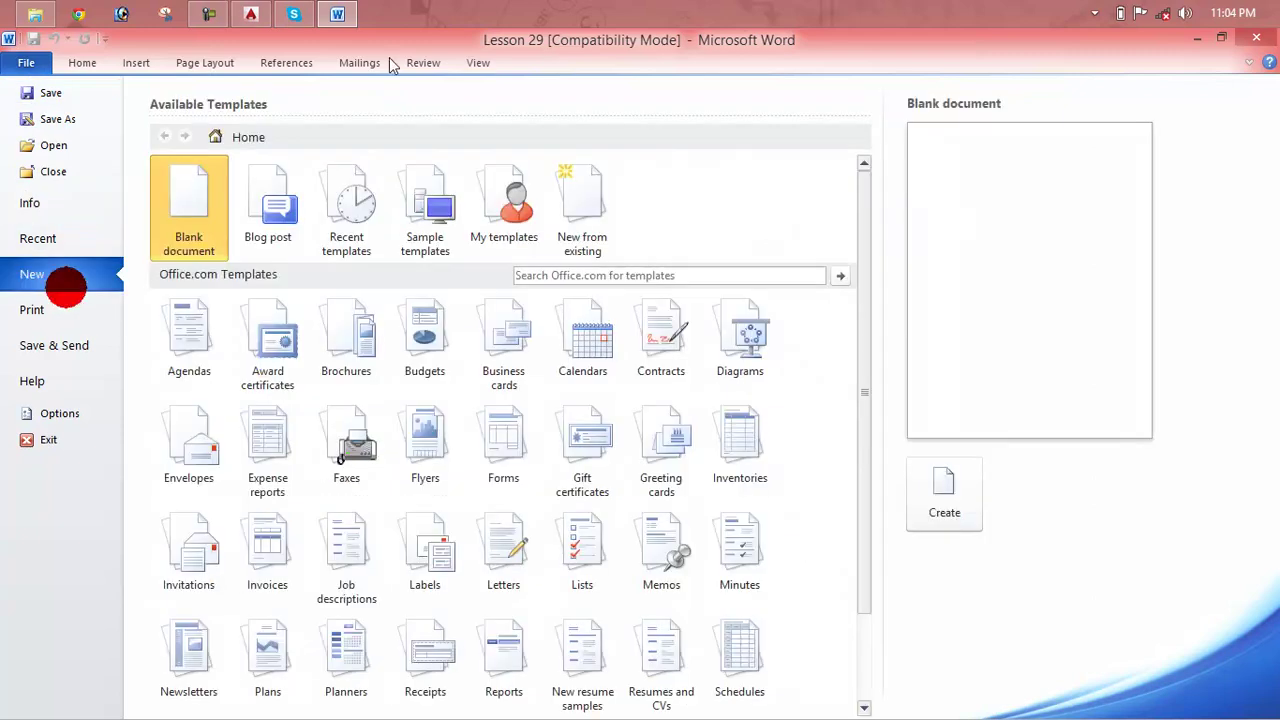
pyautogui.click(978, 500)
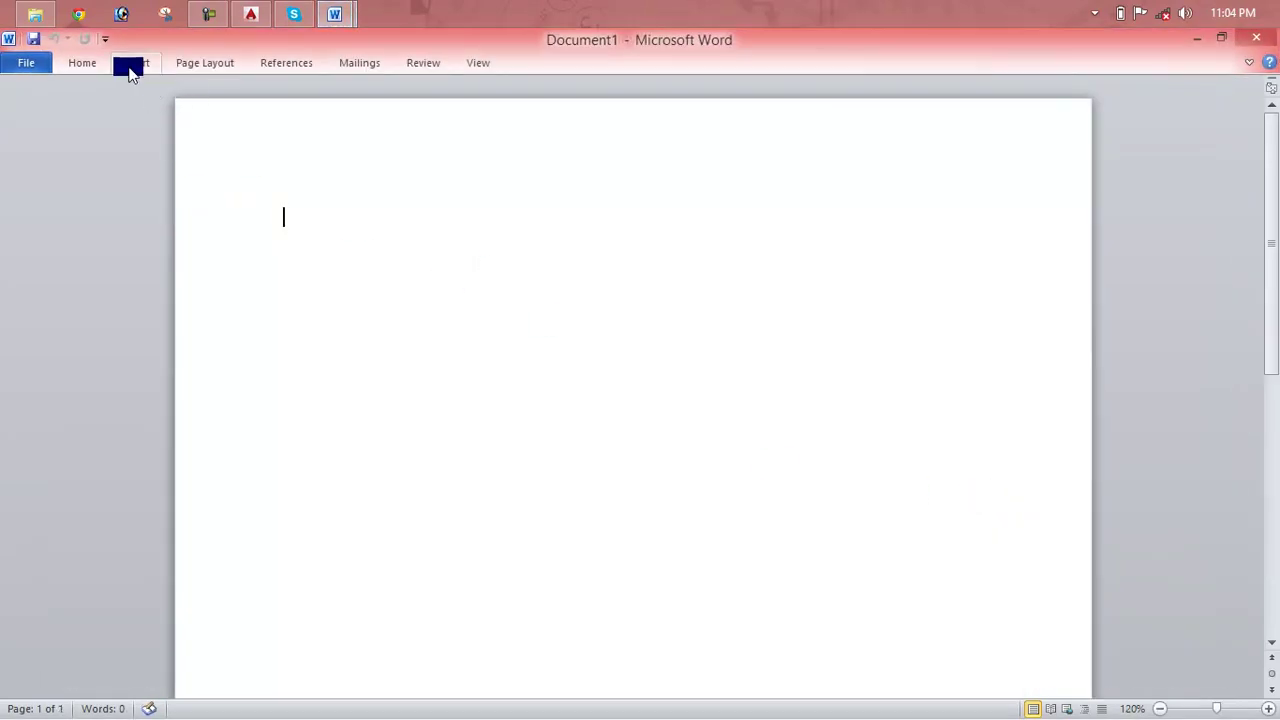
pyautogui.click(121, 62)
# - Insert a 5x5 table and select its first row and first three columns
pyautogui.click(139, 128)
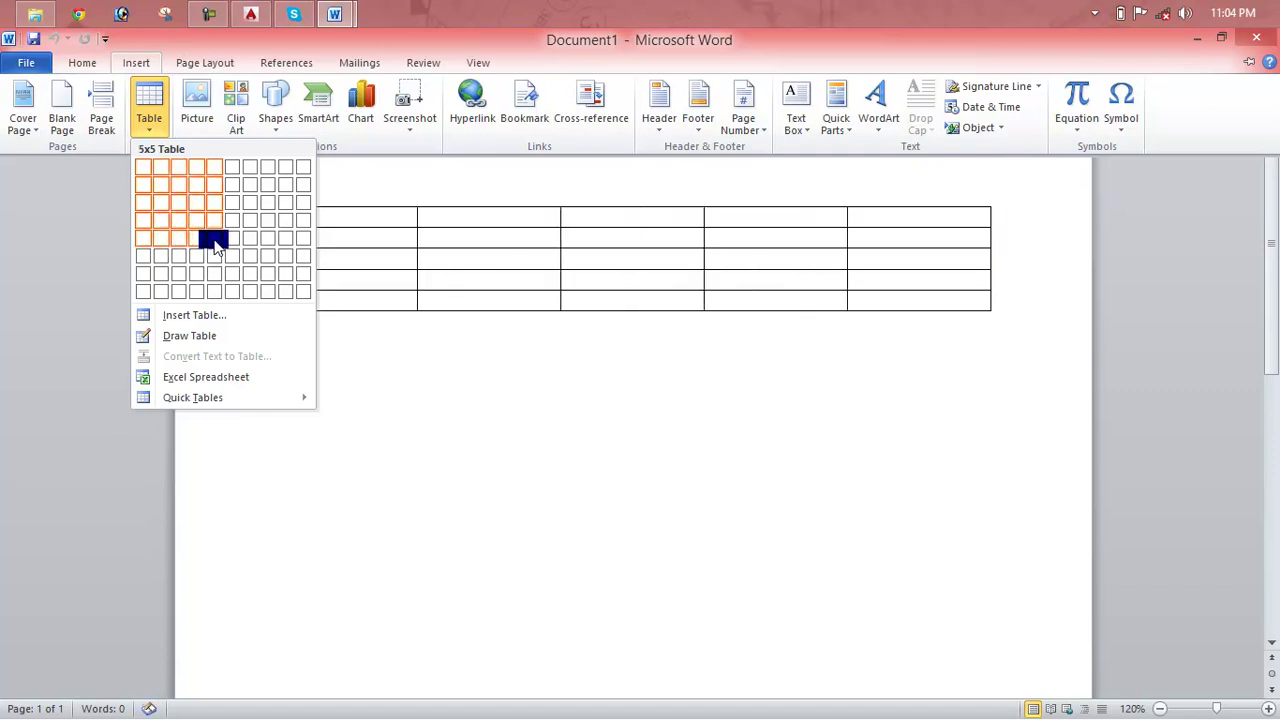
pyautogui.click(215, 245)
pyautogui.moveTo(343, 217)
pyautogui.mouseDown()
pyautogui.moveTo(694, 255)
pyautogui.moveTo(974, 214)
pyautogui.mouseUp()
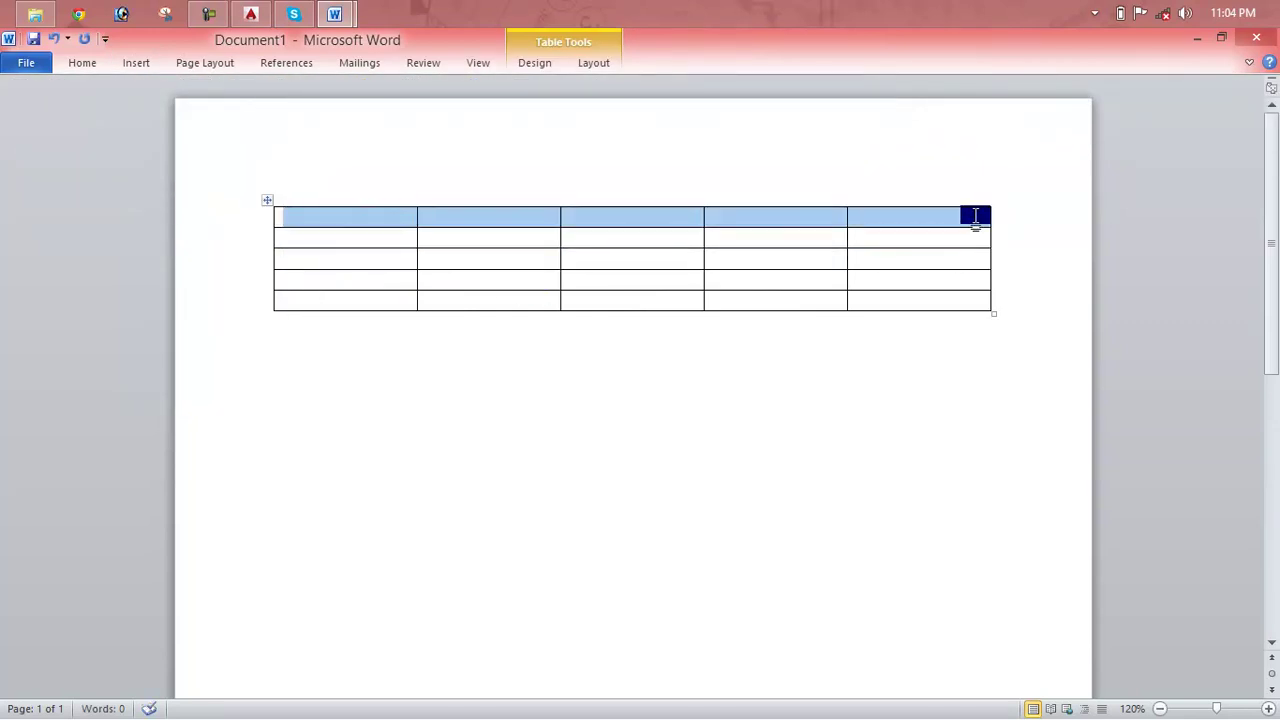
pyautogui.click(383, 219)
pyautogui.moveTo(380, 219); pyautogui.dragTo(378, 300)
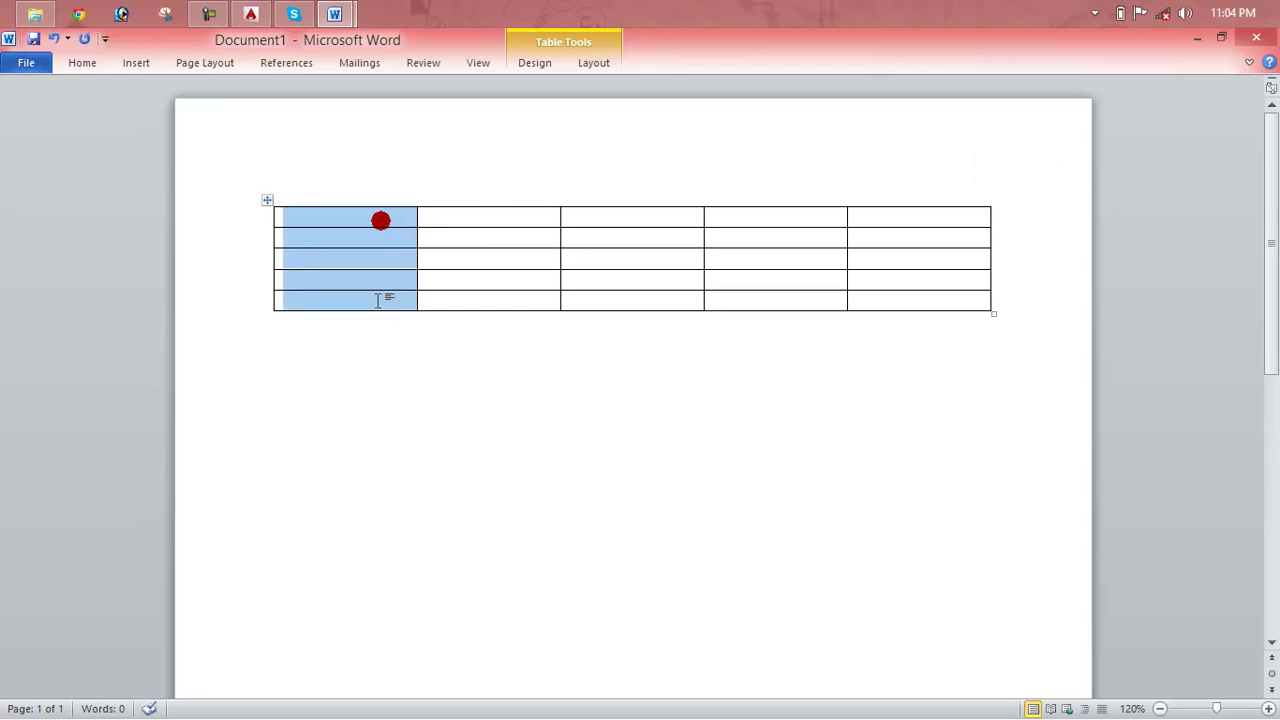
pyautogui.moveTo(480, 216); pyautogui.dragTo(480, 290)
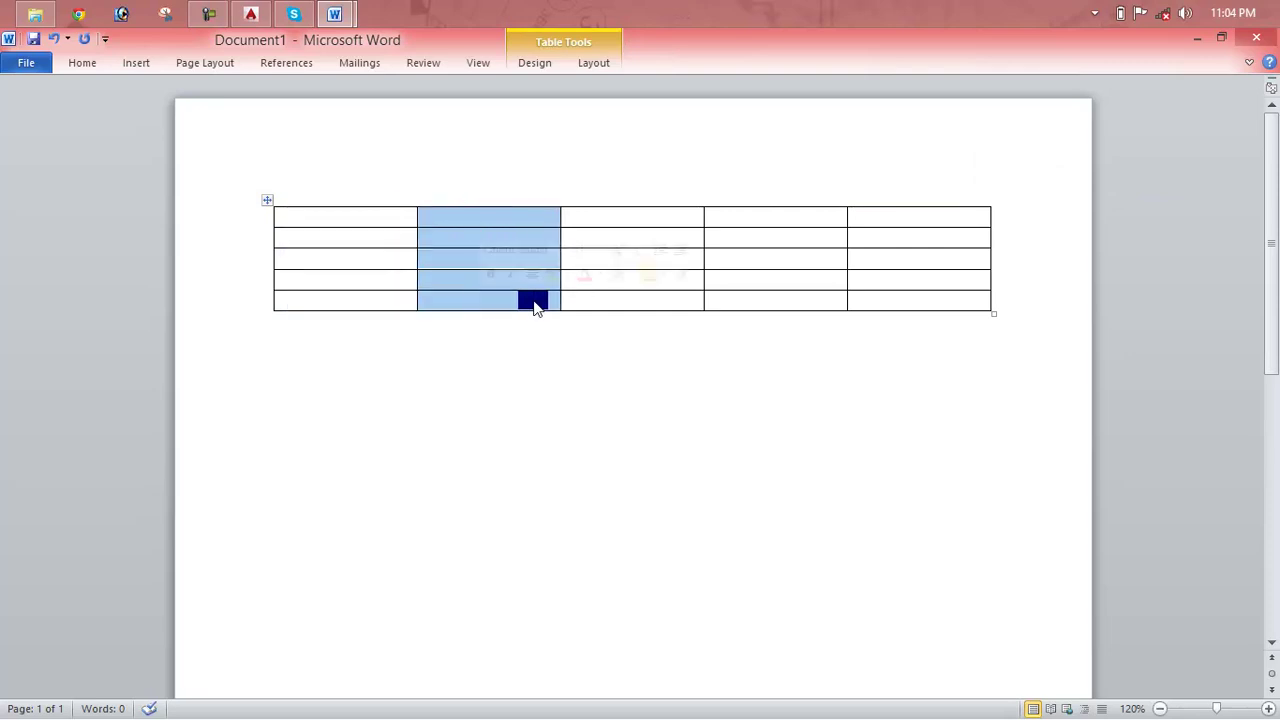
pyautogui.moveTo(608, 218); pyautogui.dragTo(608, 294)
# - Select the entire table, then close Document1 without saving
pyautogui.hotkey('ctrl', 'a')
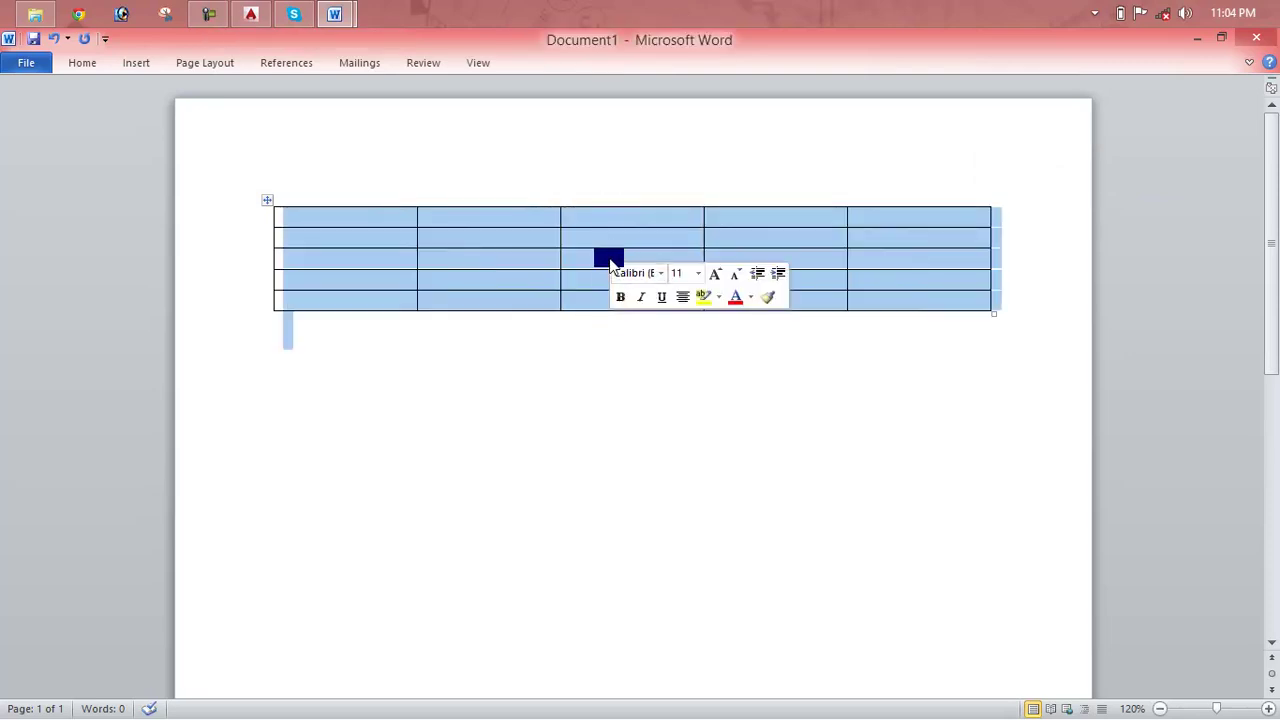
pyautogui.click(612, 262)
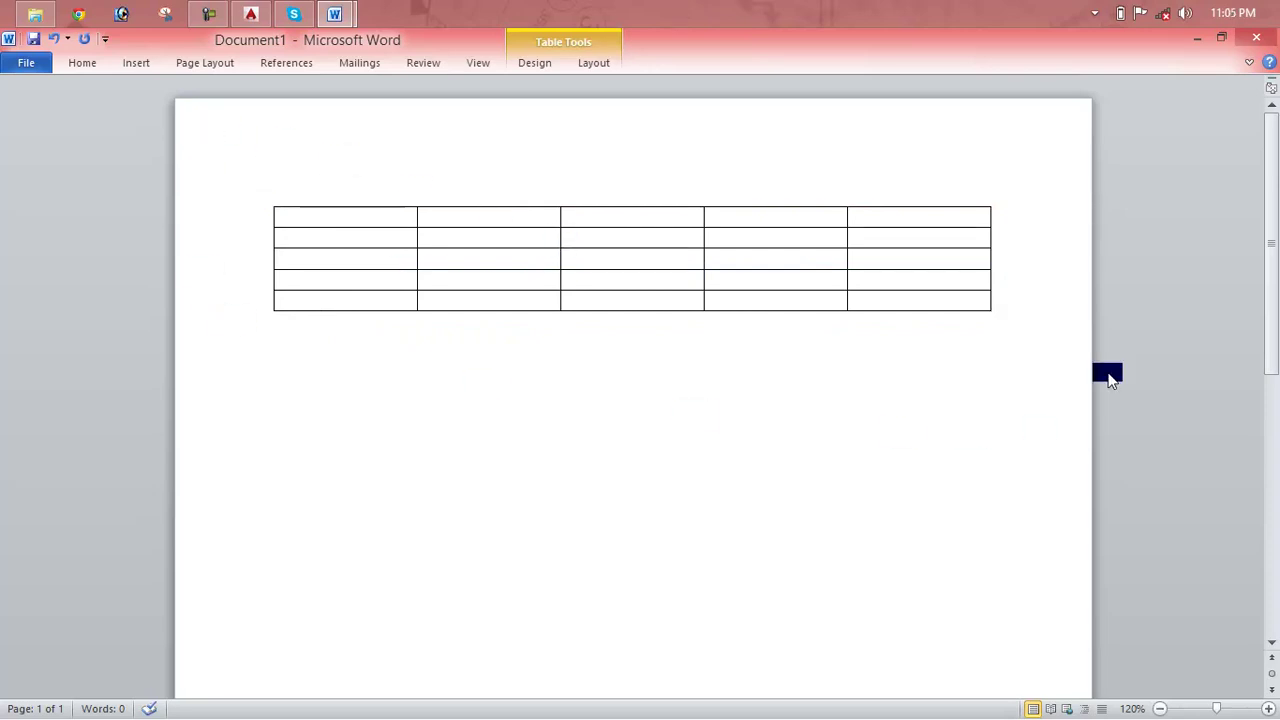
pyautogui.click(1256, 37)
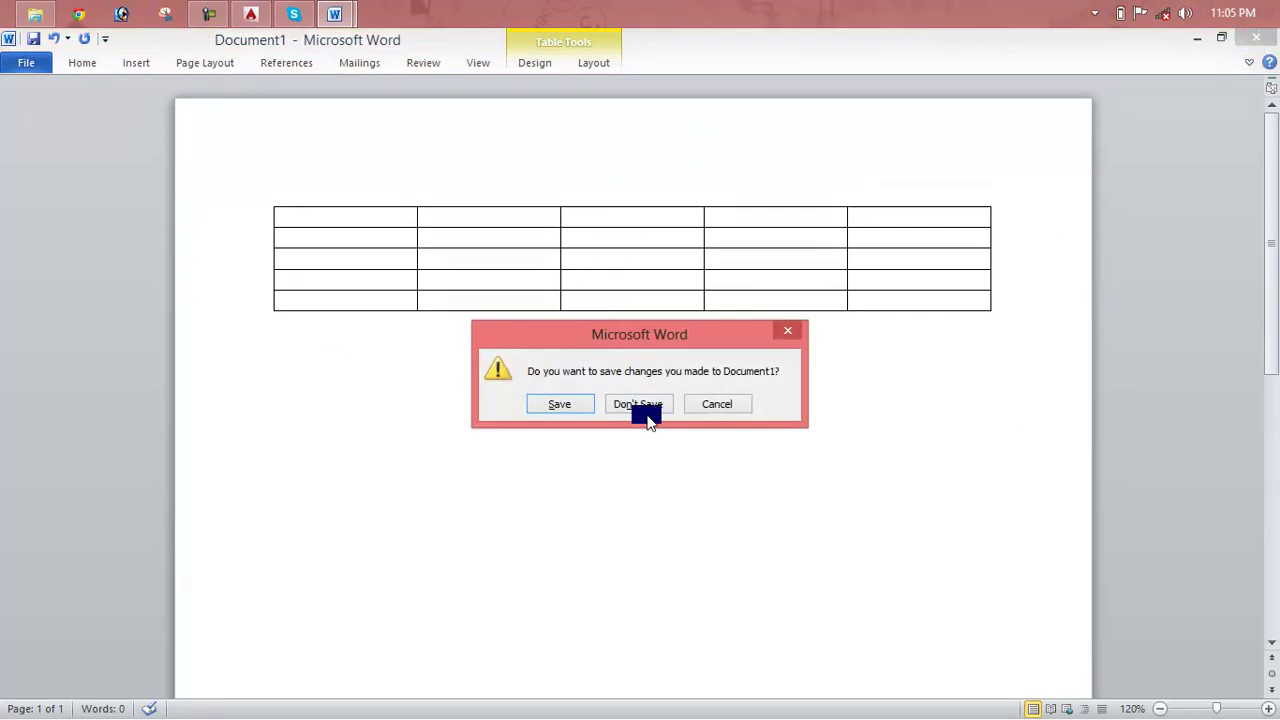
pyautogui.click(646, 414)
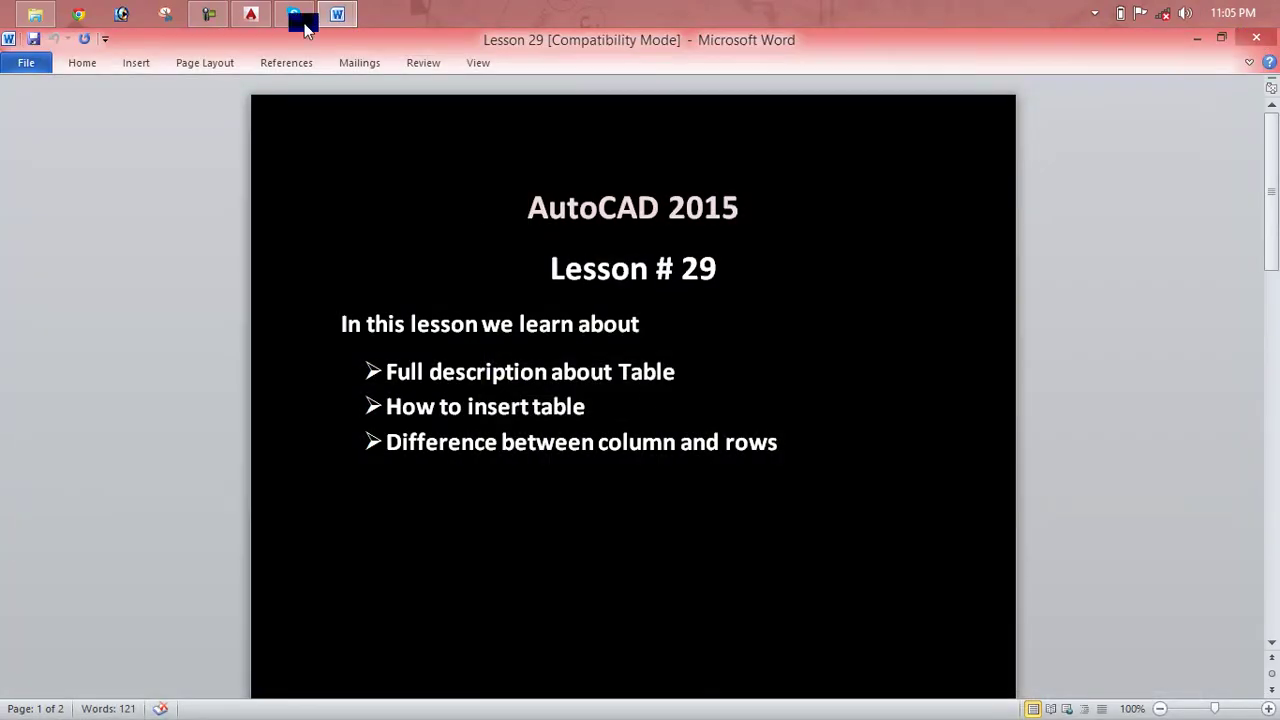
# - Switch to AutoCAD's Drawing1 and toggle the background grid with F7
pyautogui.click(251, 12)
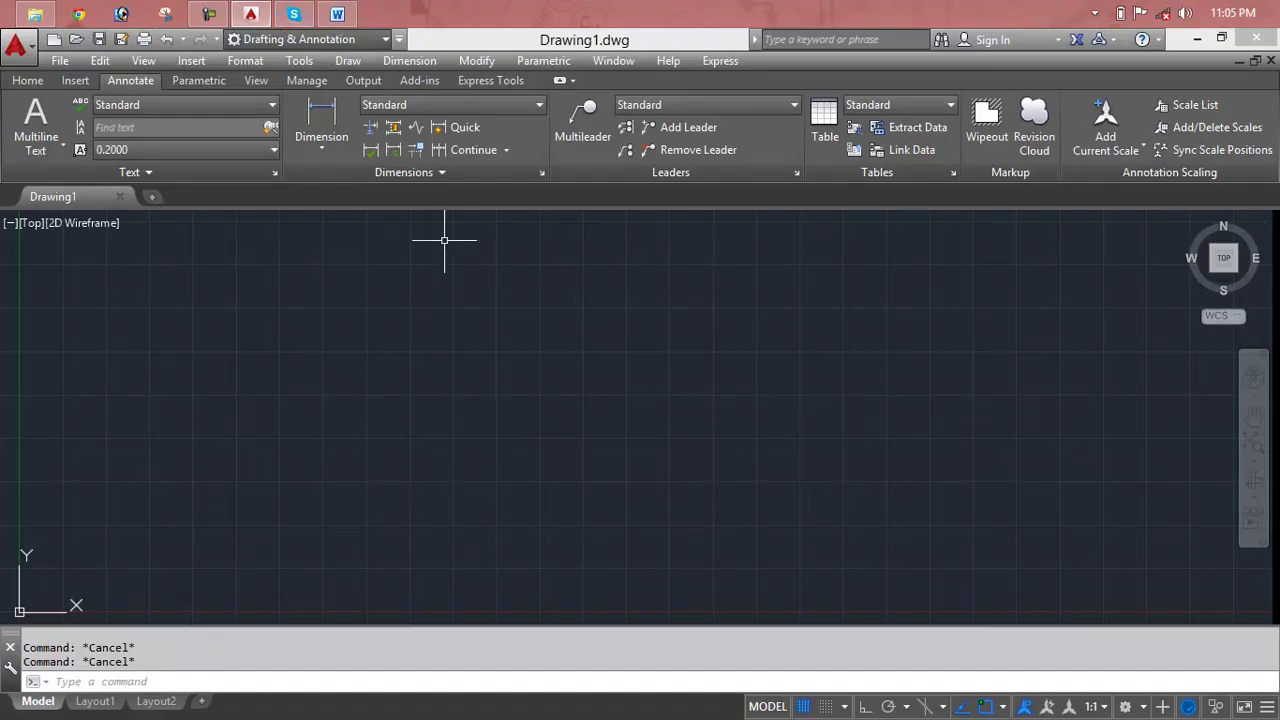
pyautogui.press('F7')
pyautogui.press('F7')
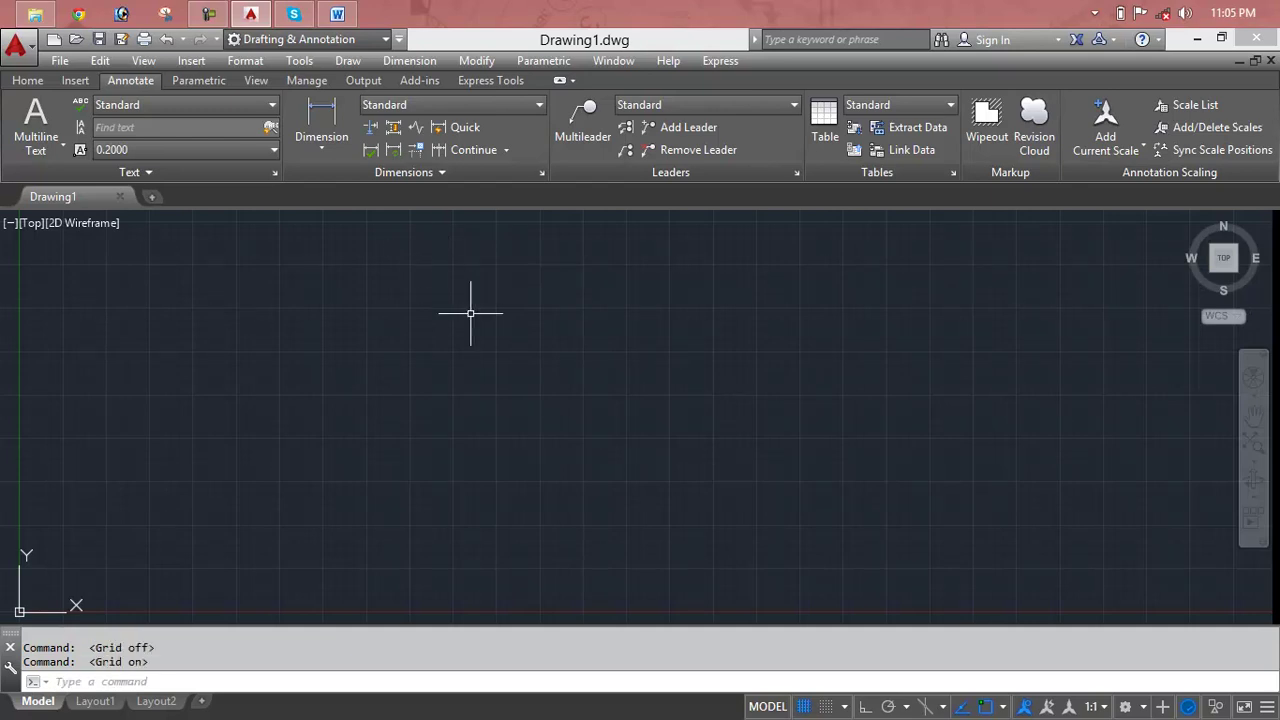
pyautogui.press('F7')
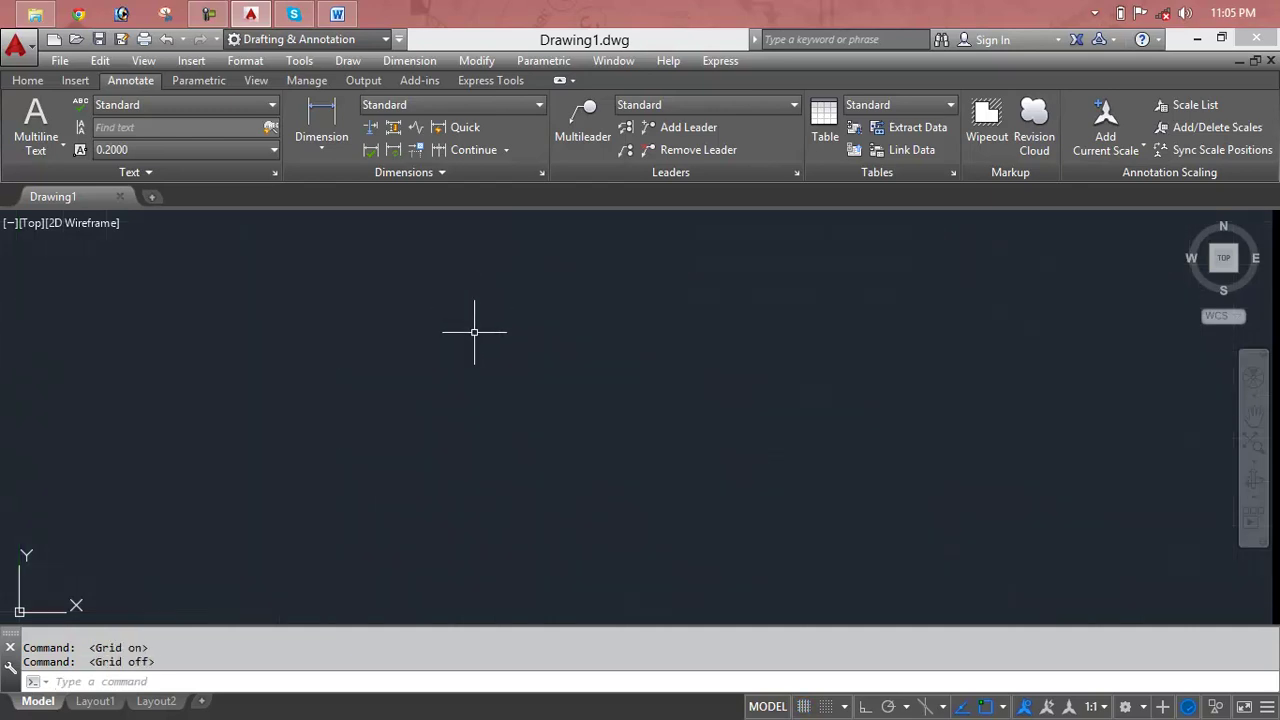
pyautogui.press('Escape')
pyautogui.press('Escape')
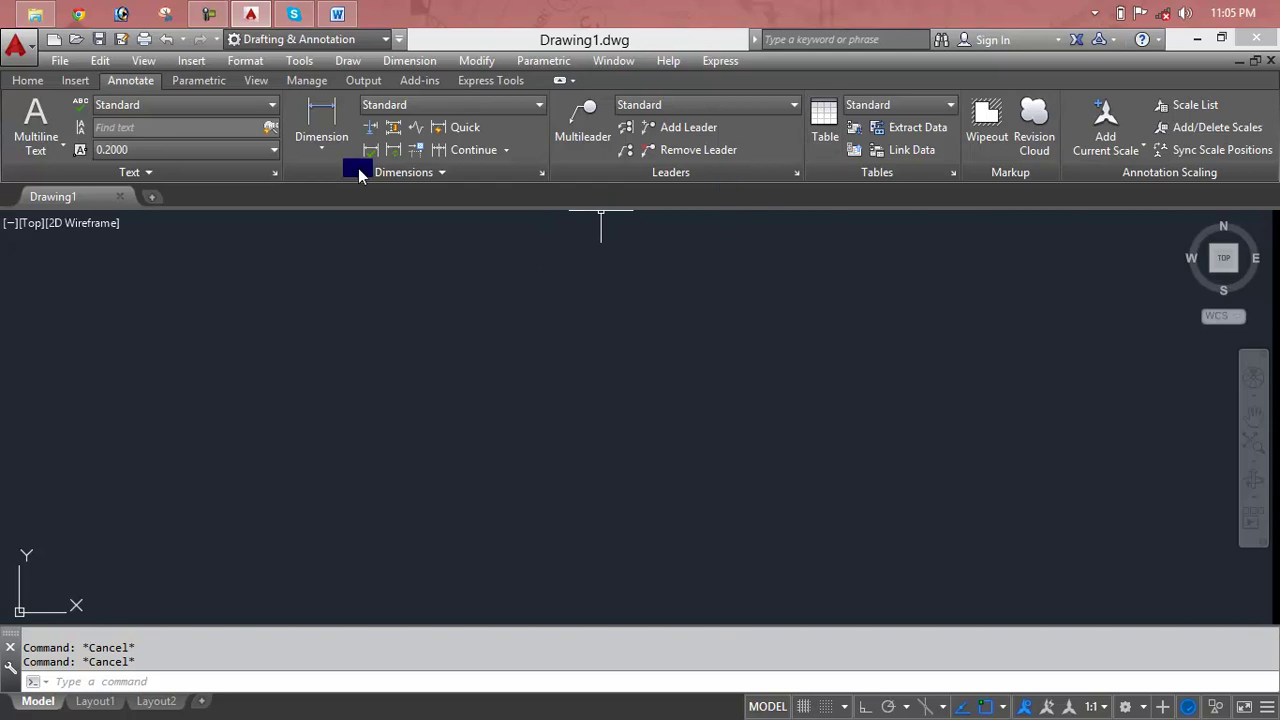
# - Browse the Home tab and Draw menu, then return to the Annotate tools
pyautogui.click(13, 84)
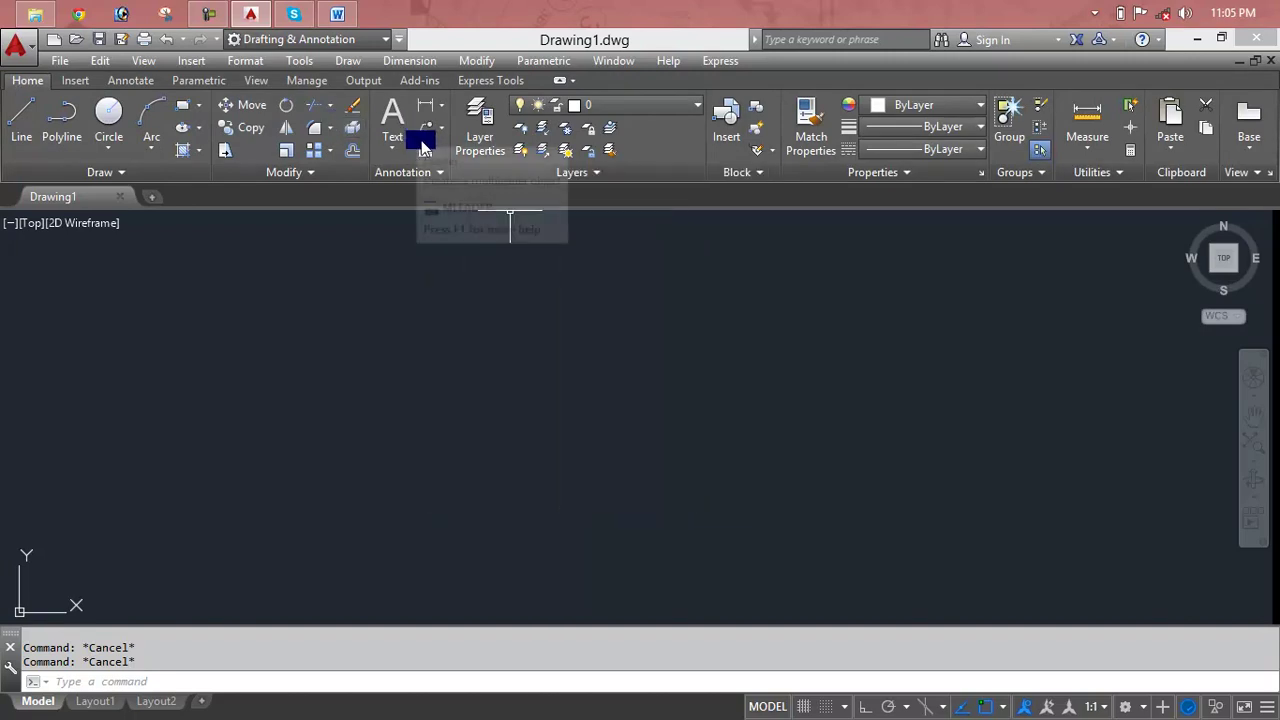
pyautogui.click(347, 61)
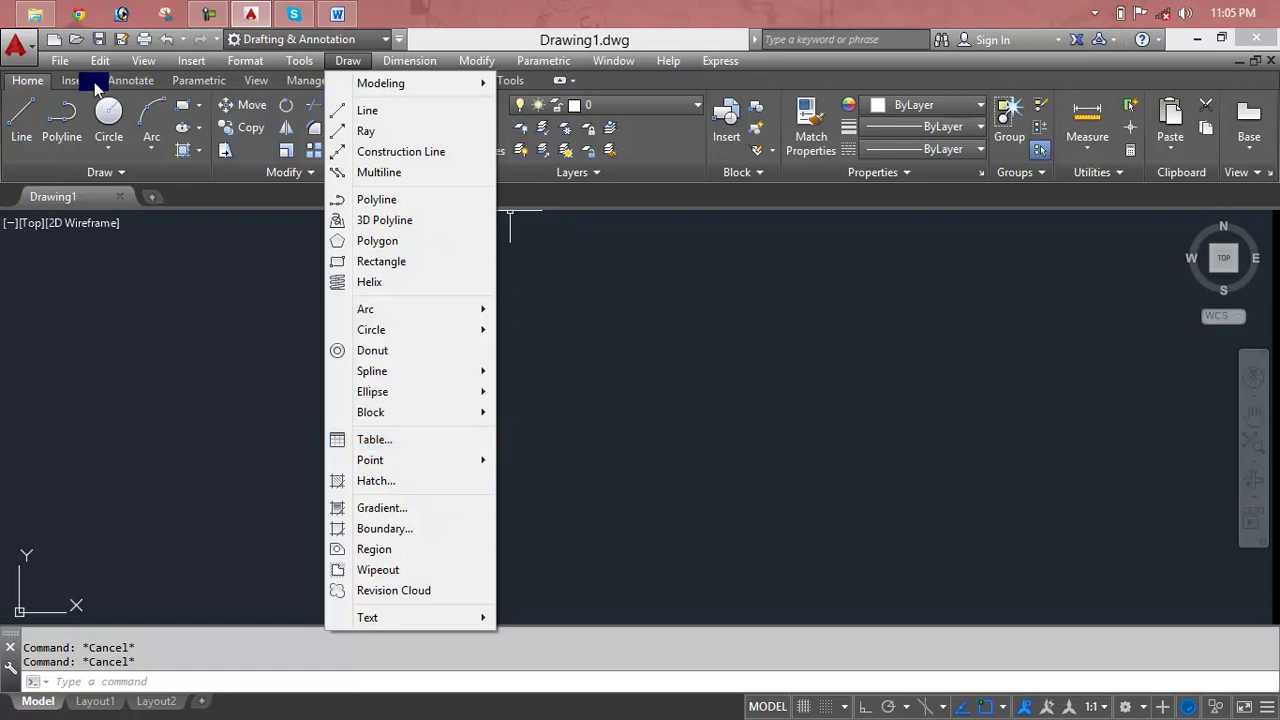
pyautogui.click(124, 75)
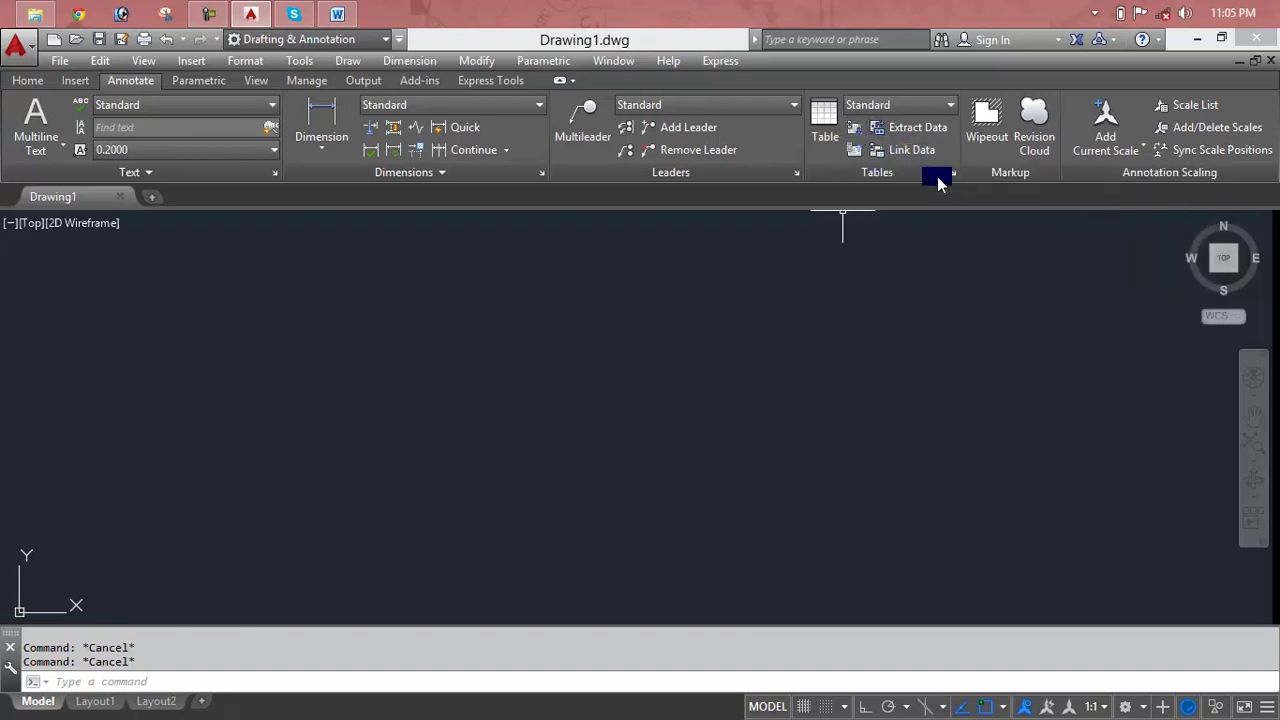
# - Review the Standard table style settings and close them
pyautogui.click(951, 175)
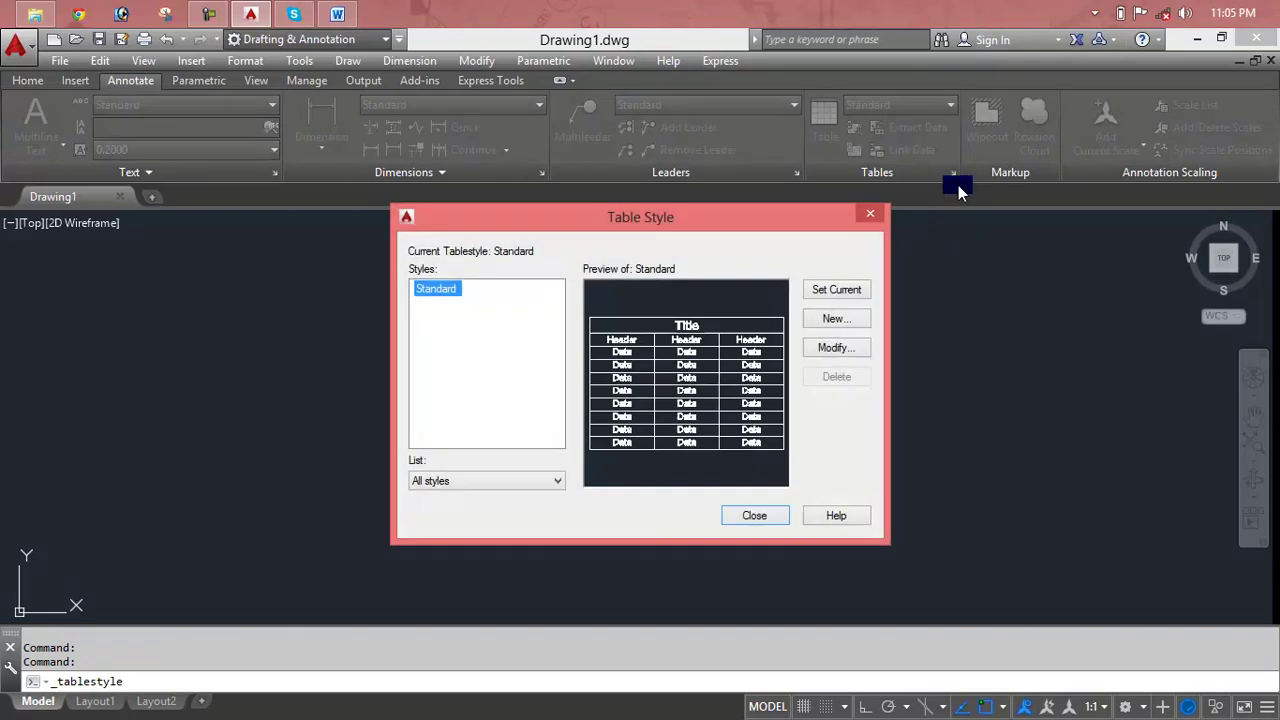
pyautogui.click(866, 213)
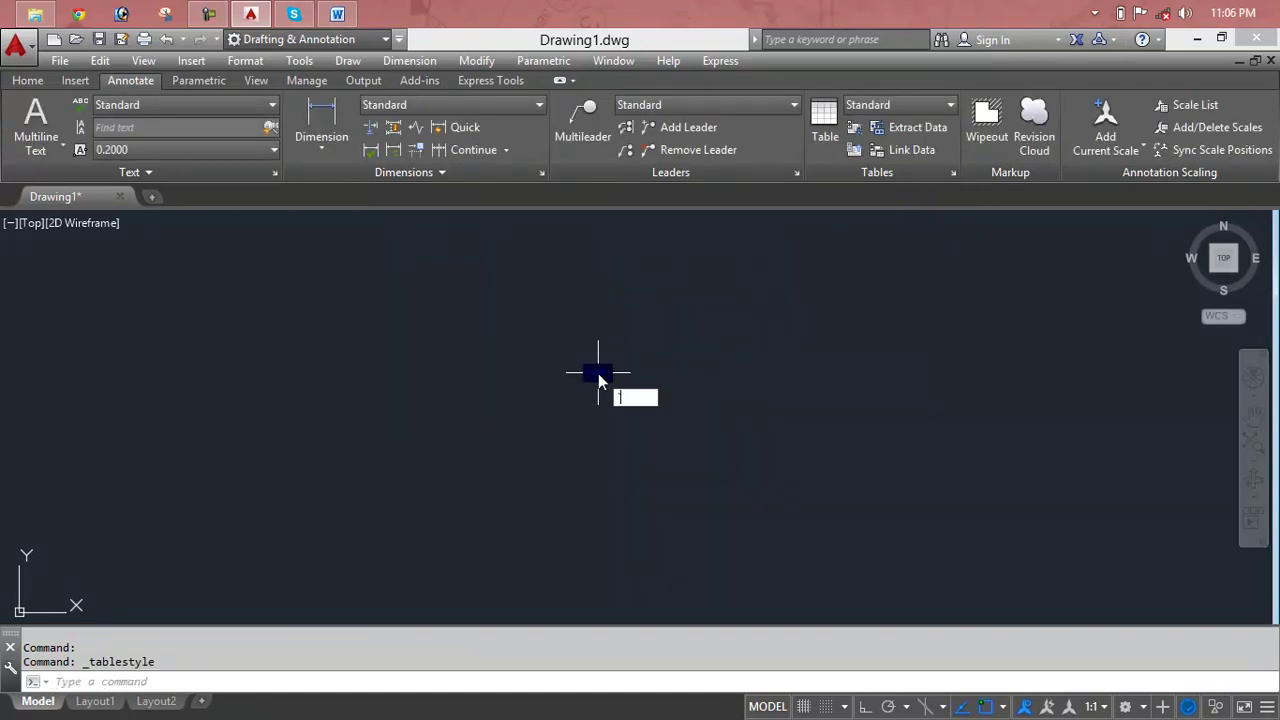
pyautogui.press('Escape')
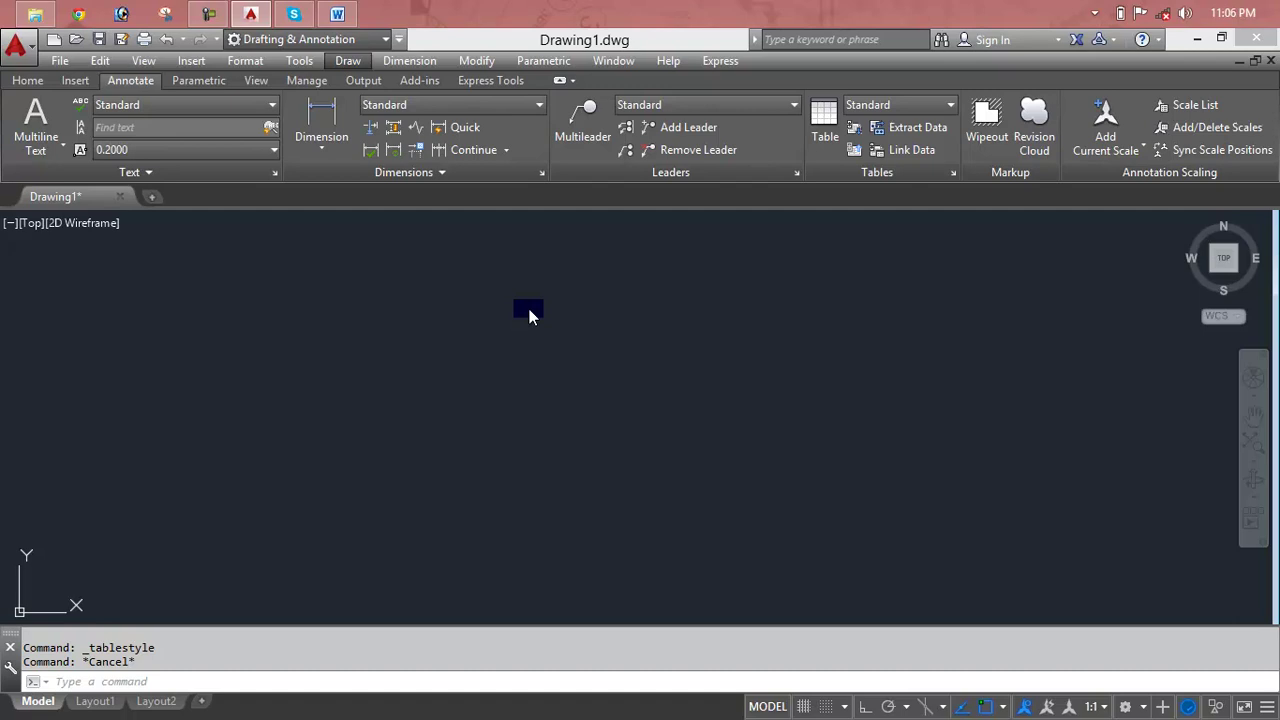
# - Open the Insert Table dialog with the TABLE command
pyautogui.click(529, 309)
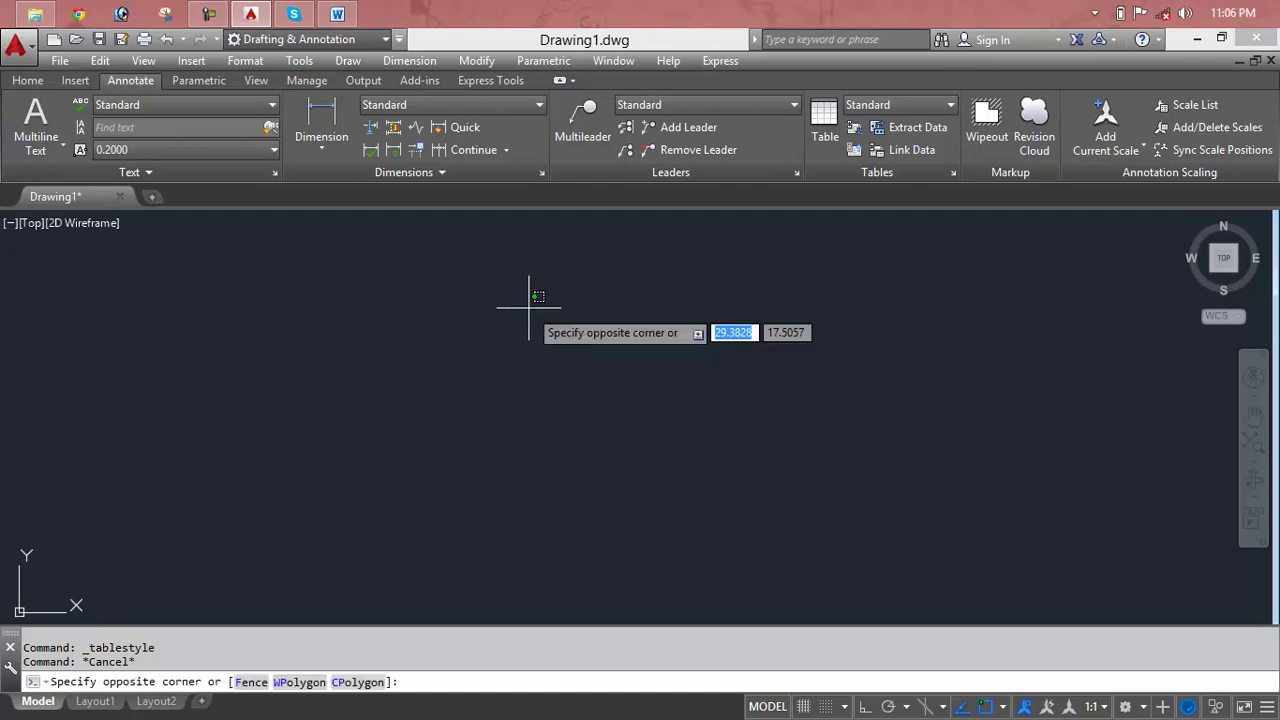
pyautogui.press('Escape')
pyautogui.write('table')
pyautogui.press('Return')
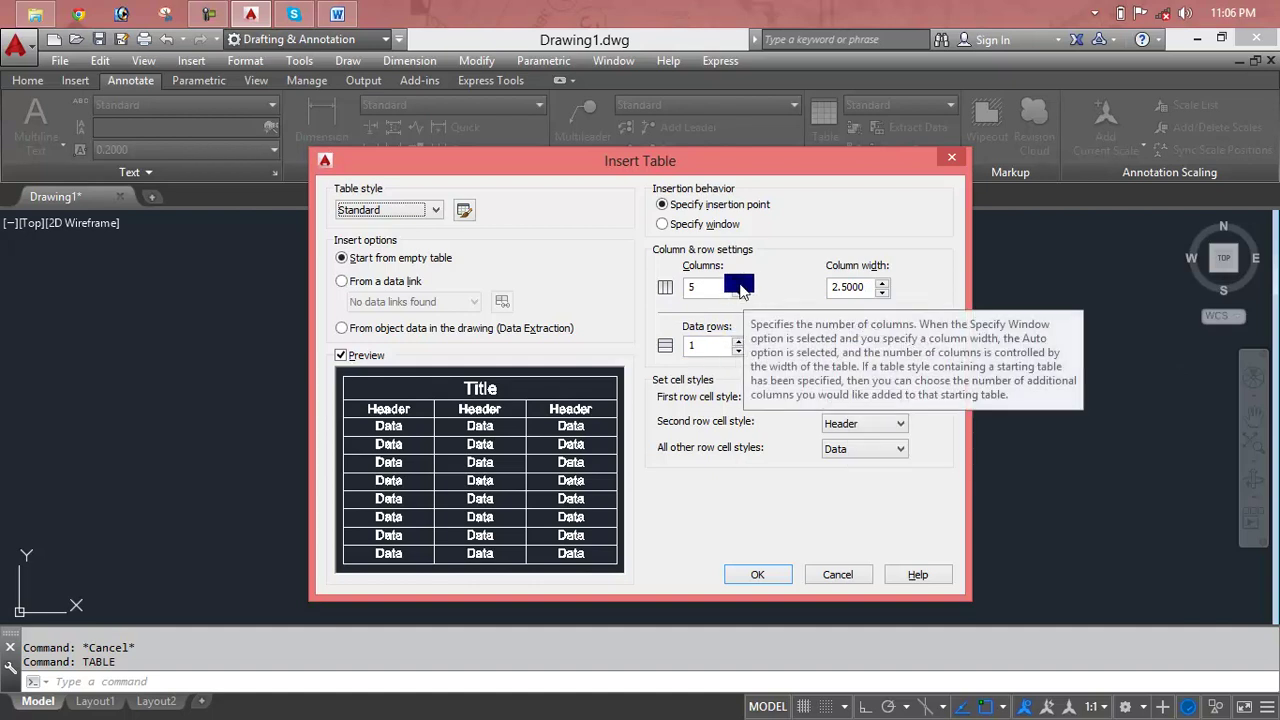
# - Raise the data row count and place the 5-column table in the drawing
pyautogui.click(740, 342)
pyautogui.click(740, 342)
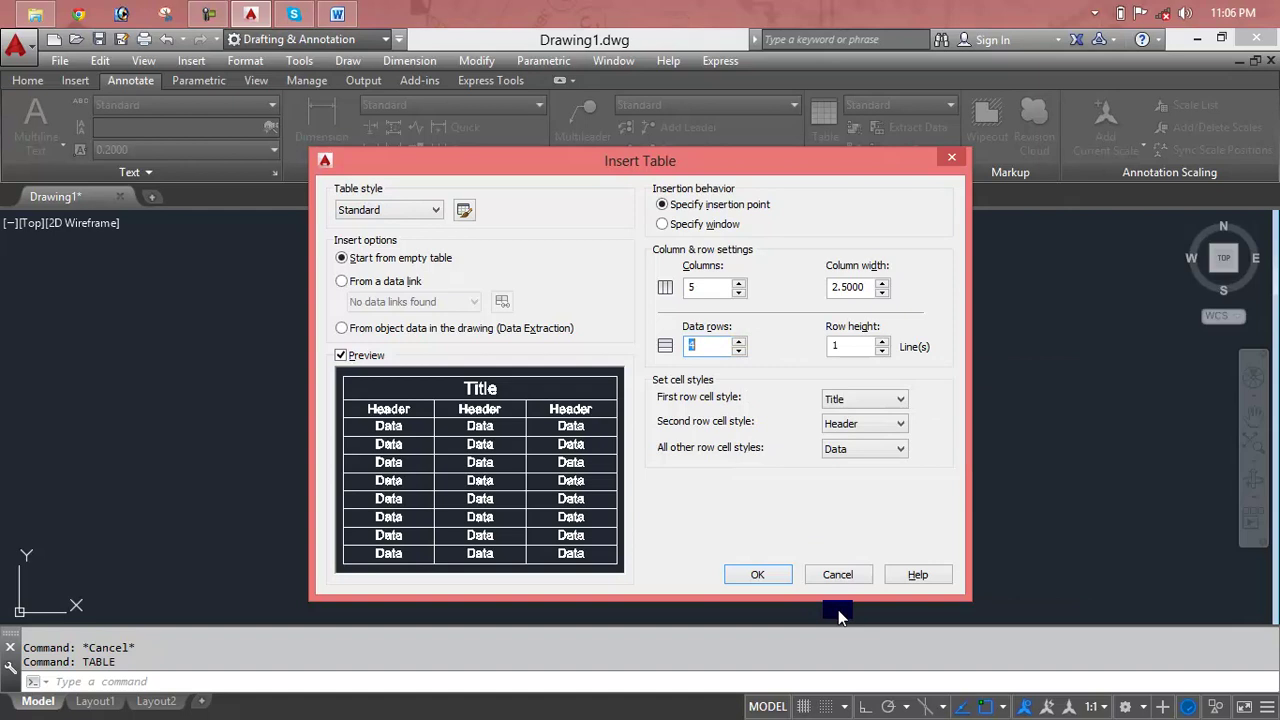
pyautogui.click(764, 572)
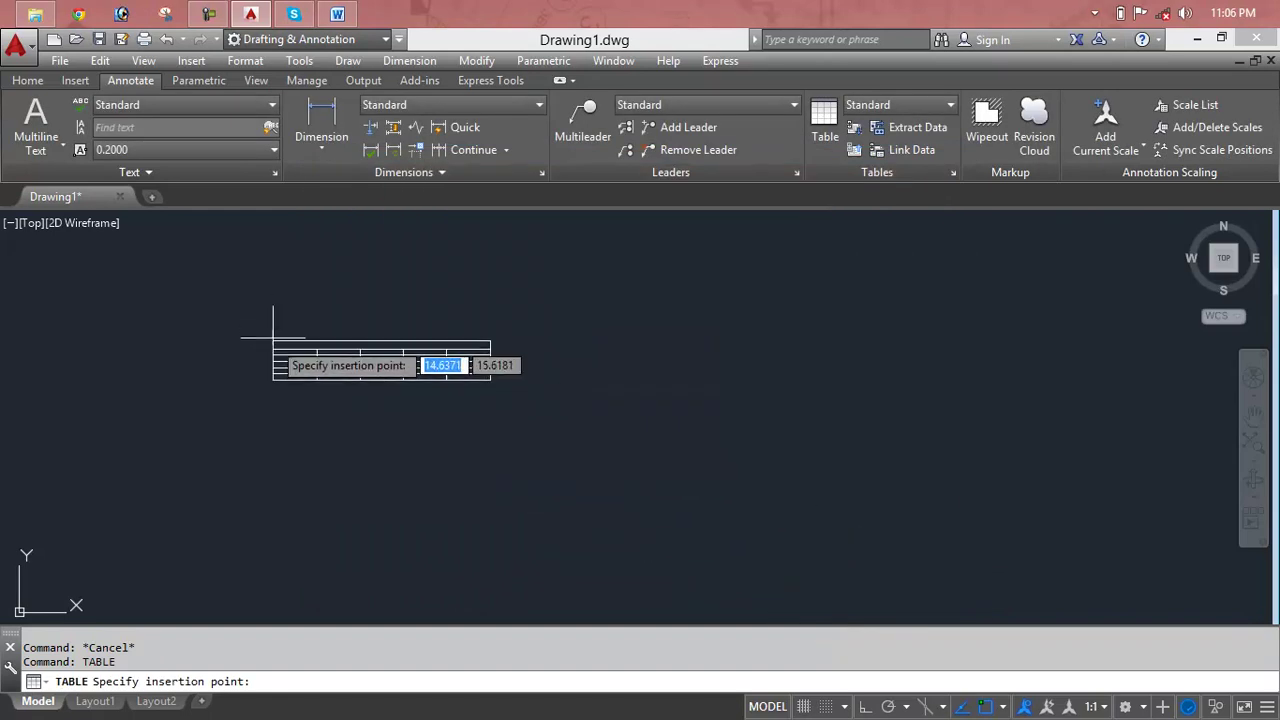
pyautogui.click(268, 312)
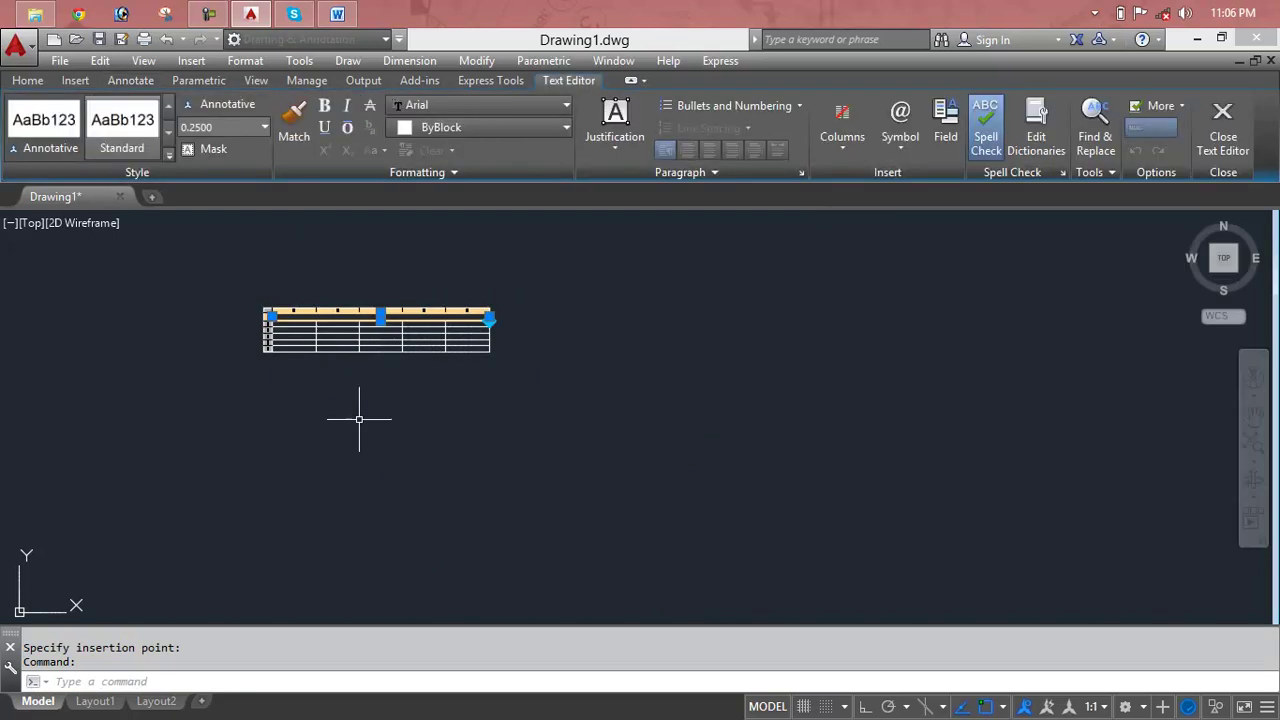
pyautogui.press('Escape')
# - Select the table with a crossing window and erase it
pyautogui.moveTo(484, 344); pyautogui.dragTo(489, 350)
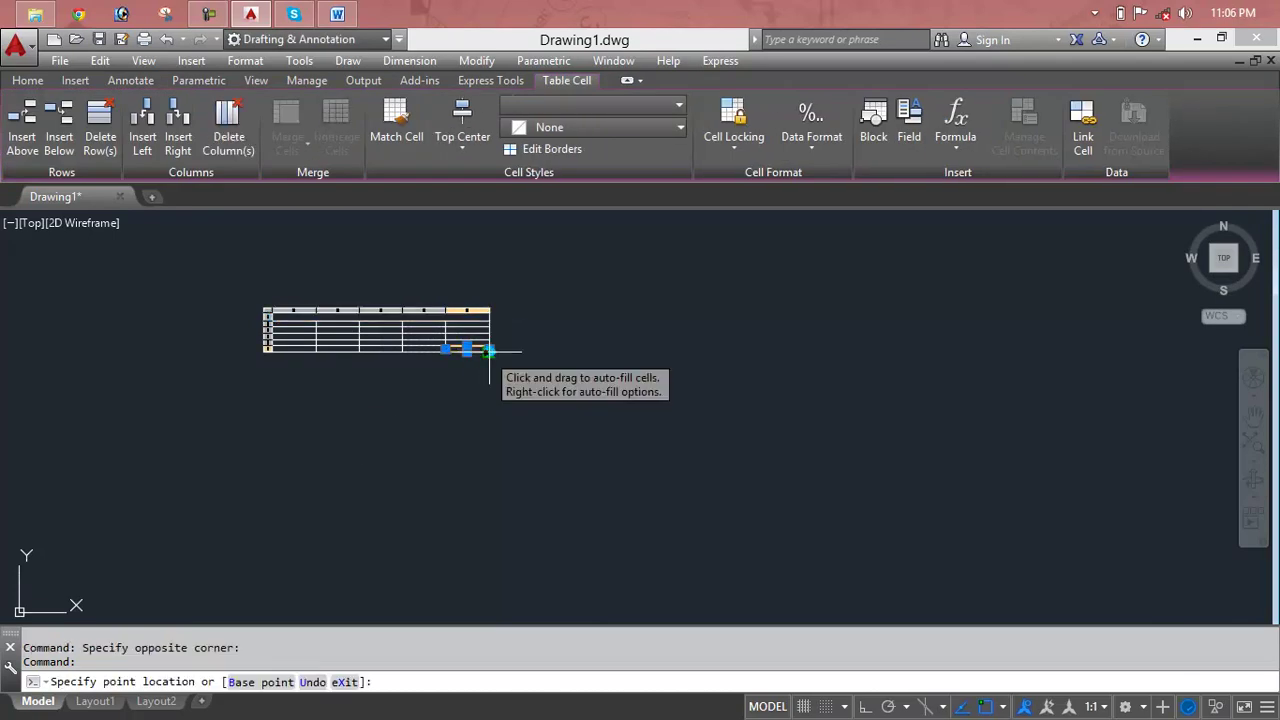
pyautogui.click(670, 449)
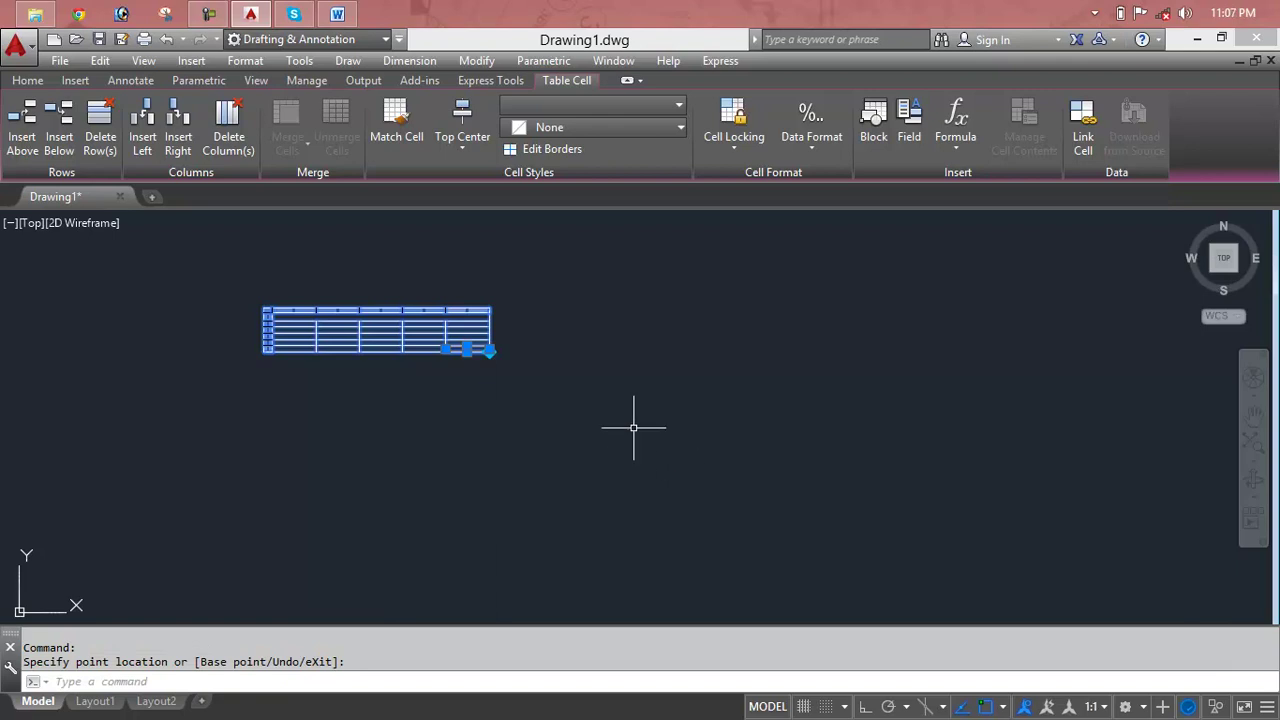
pyautogui.press('Escape')
pyautogui.press('Escape')
pyautogui.click(497, 310)
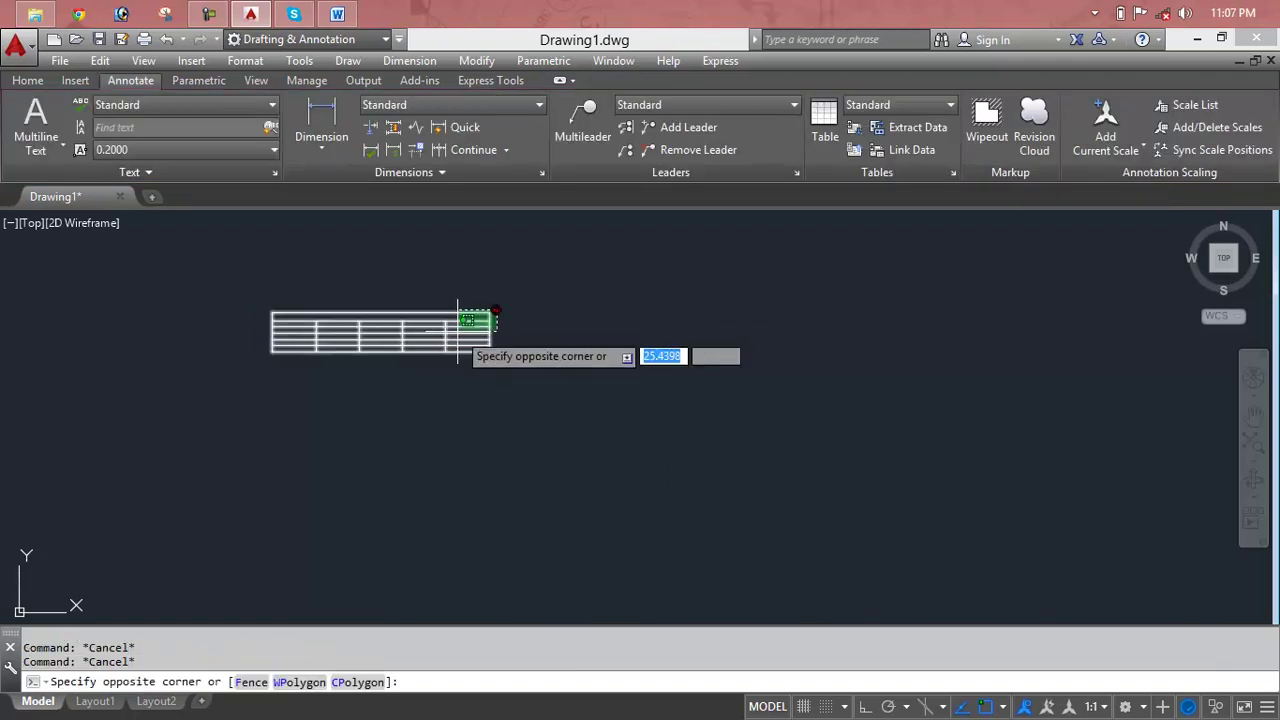
pyautogui.click(237, 364)
pyautogui.press('Delete')
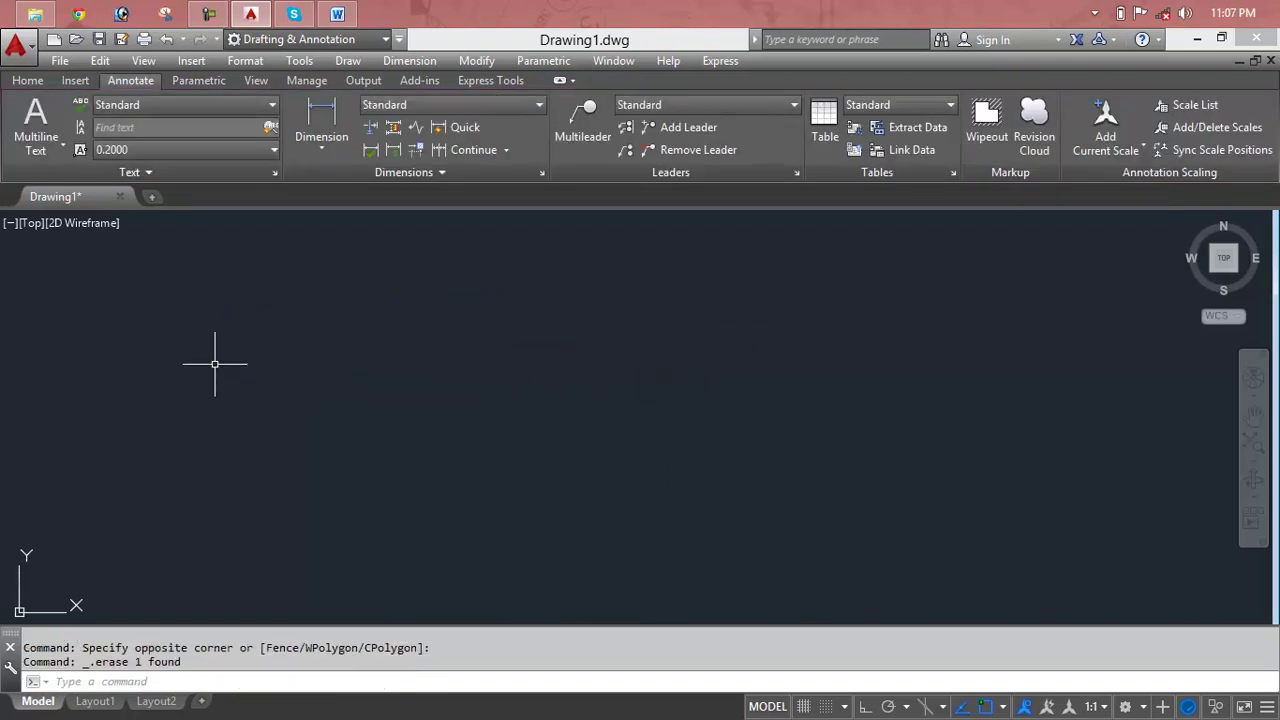
# - Open Drawing Units with the UN alias, cancelling an accidental UNION command
pyautogui.press('Escape')
pyautogui.press('Escape')
pyautogui.write('uni')
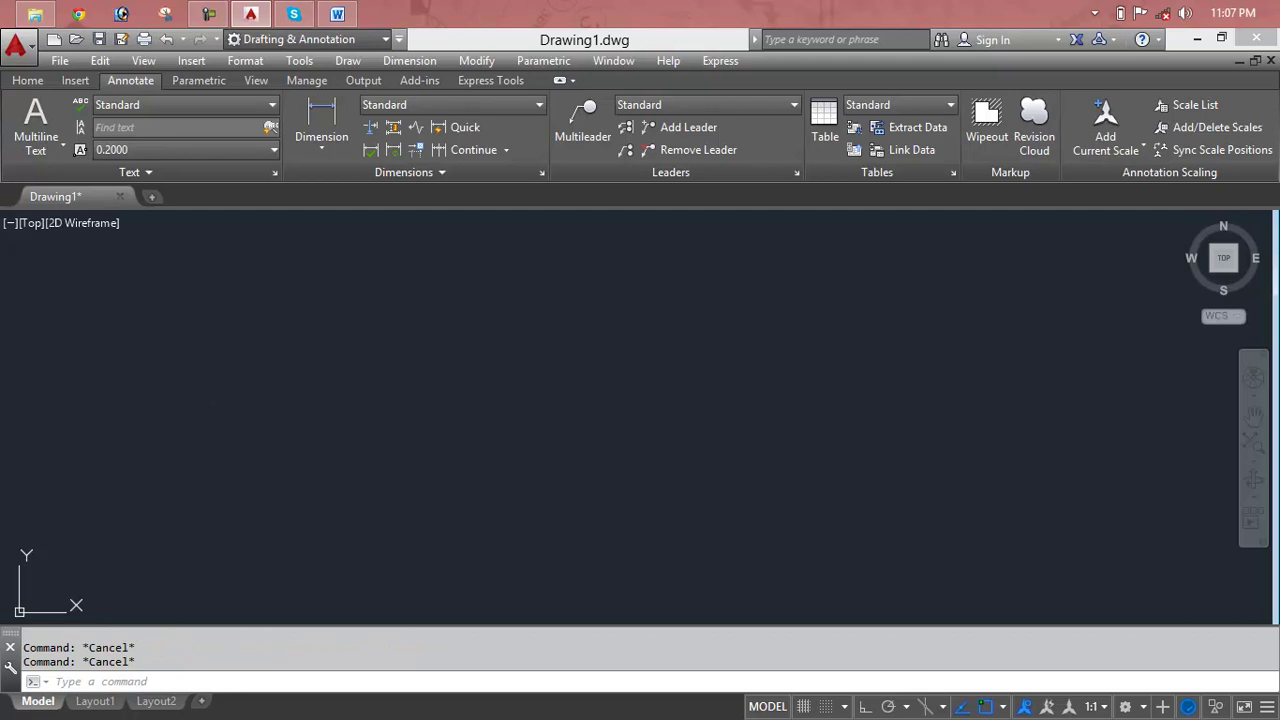
pyautogui.write('union')
pyautogui.press('Return')
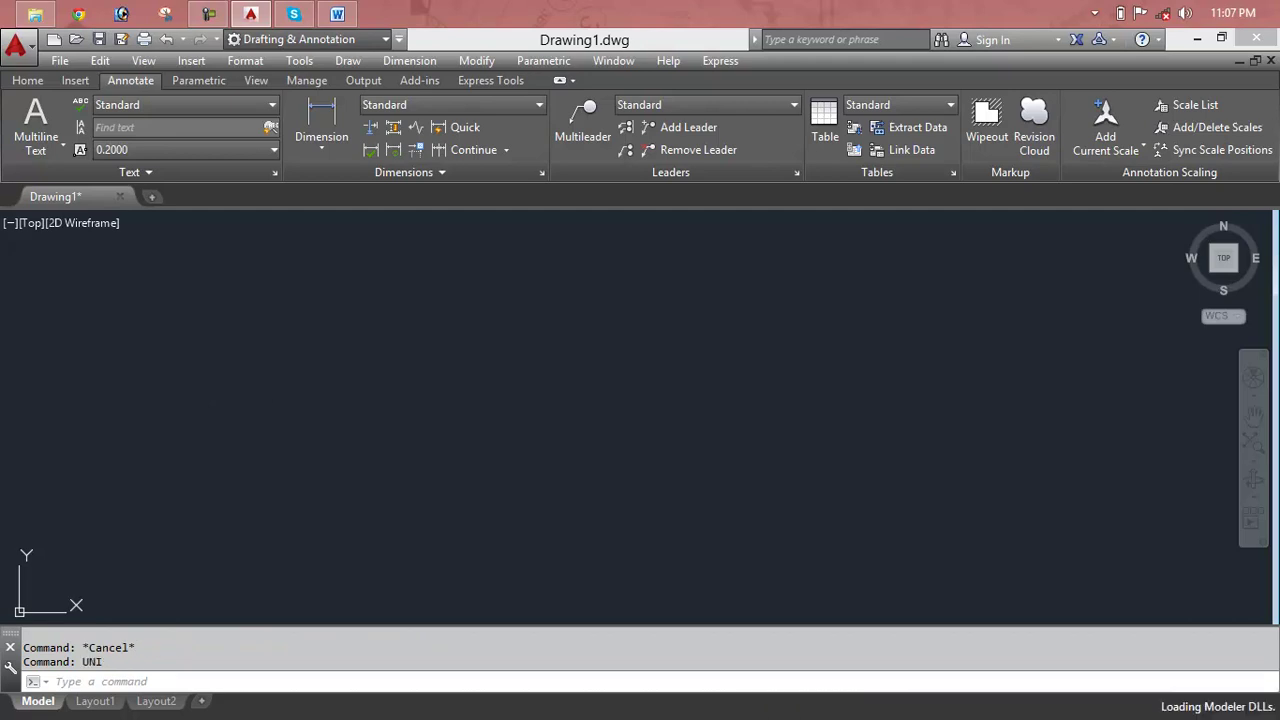
pyautogui.press('Escape')
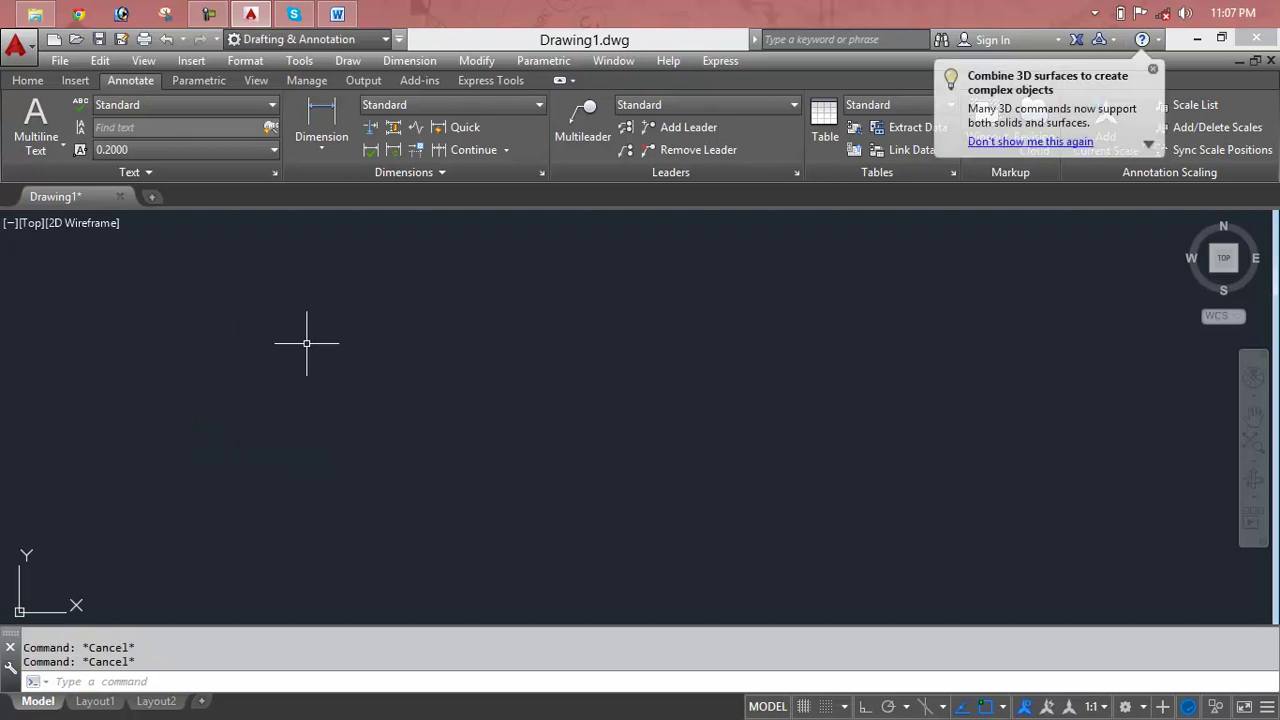
pyautogui.write('un')
pyautogui.press('Return')
# - Set length type to Engineering with 0'-0" precision and apply
pyautogui.click(580, 252)
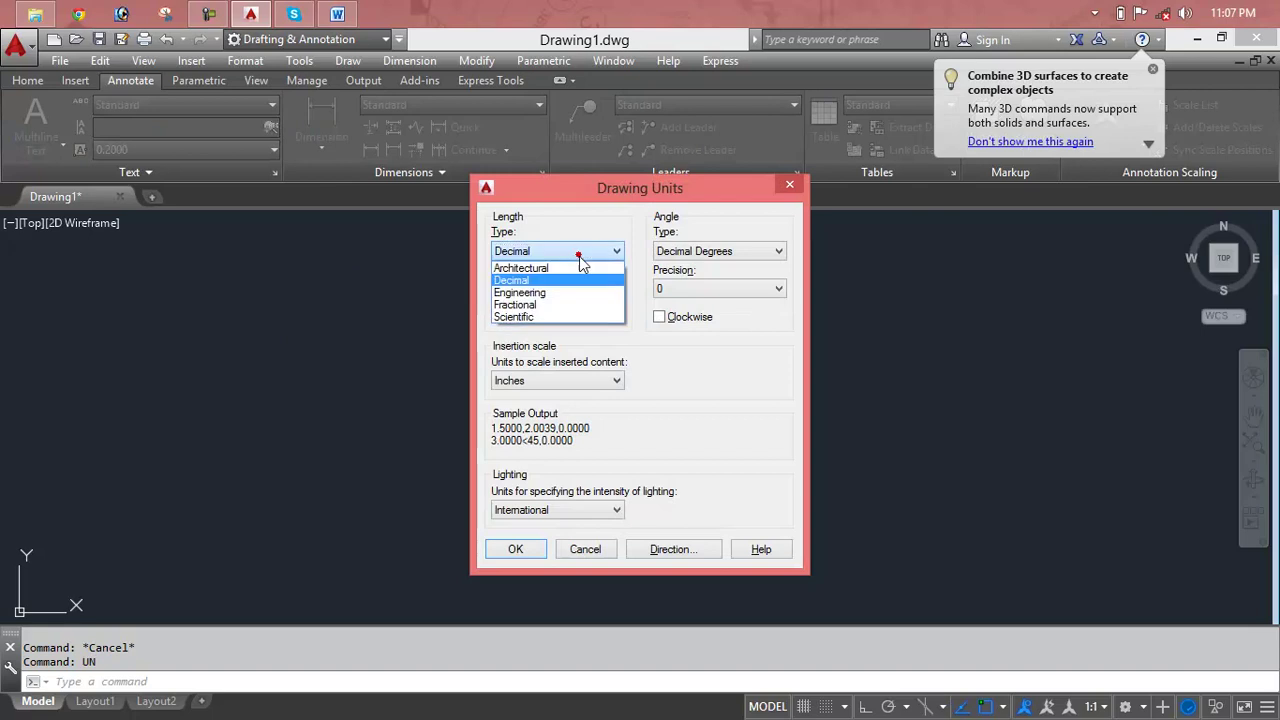
pyautogui.click(531, 264)
pyautogui.click(535, 288)
pyautogui.click(528, 287)
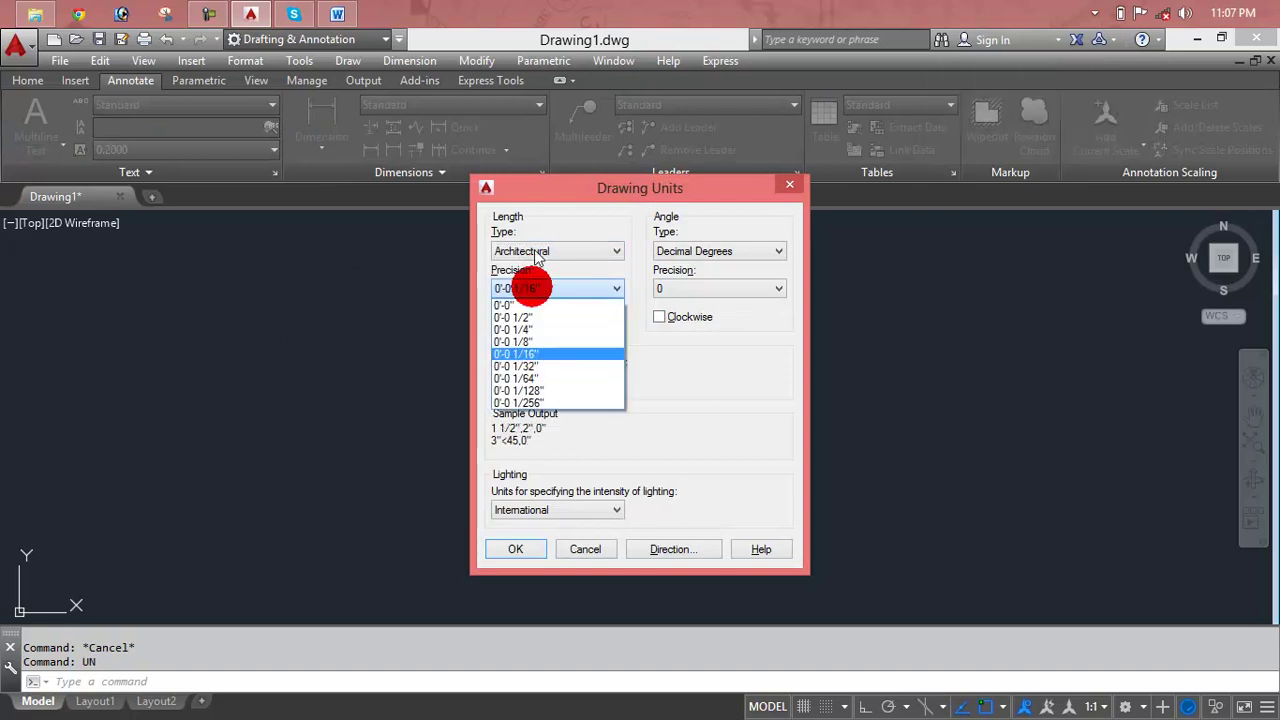
pyautogui.click(523, 251)
pyautogui.click(533, 292)
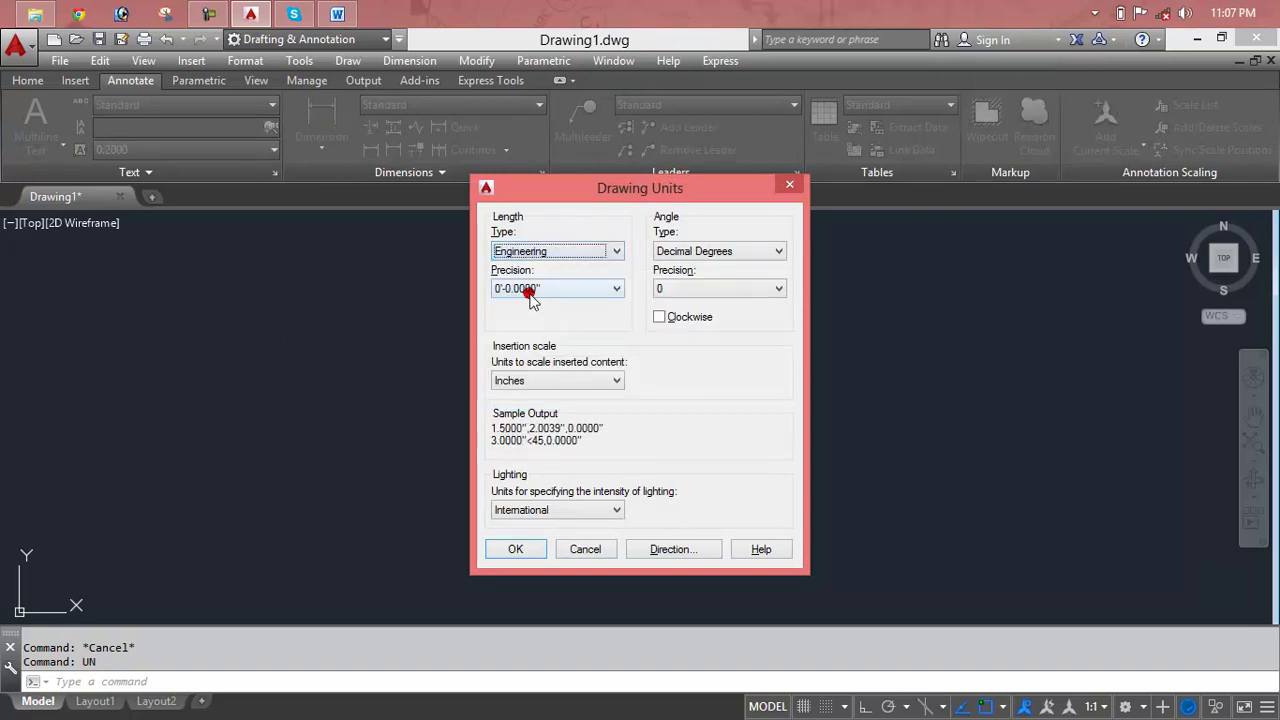
pyautogui.click(530, 288)
pyautogui.click(531, 305)
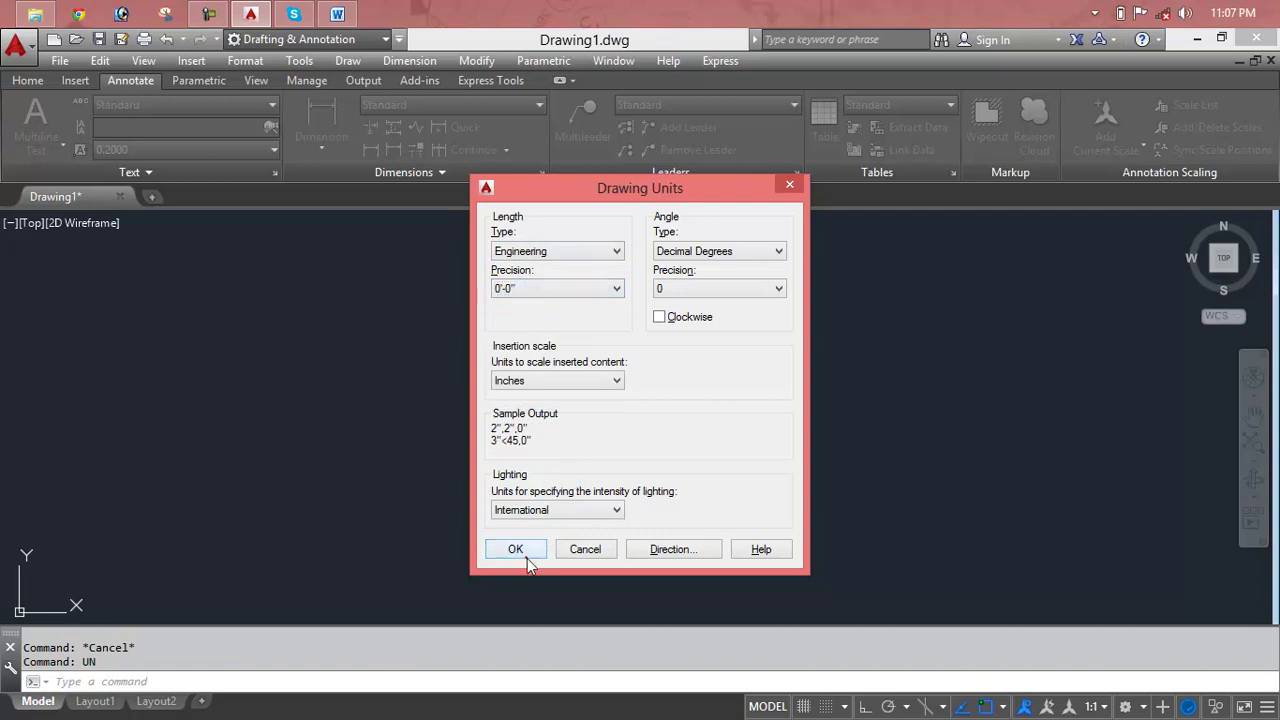
pyautogui.click(527, 556)
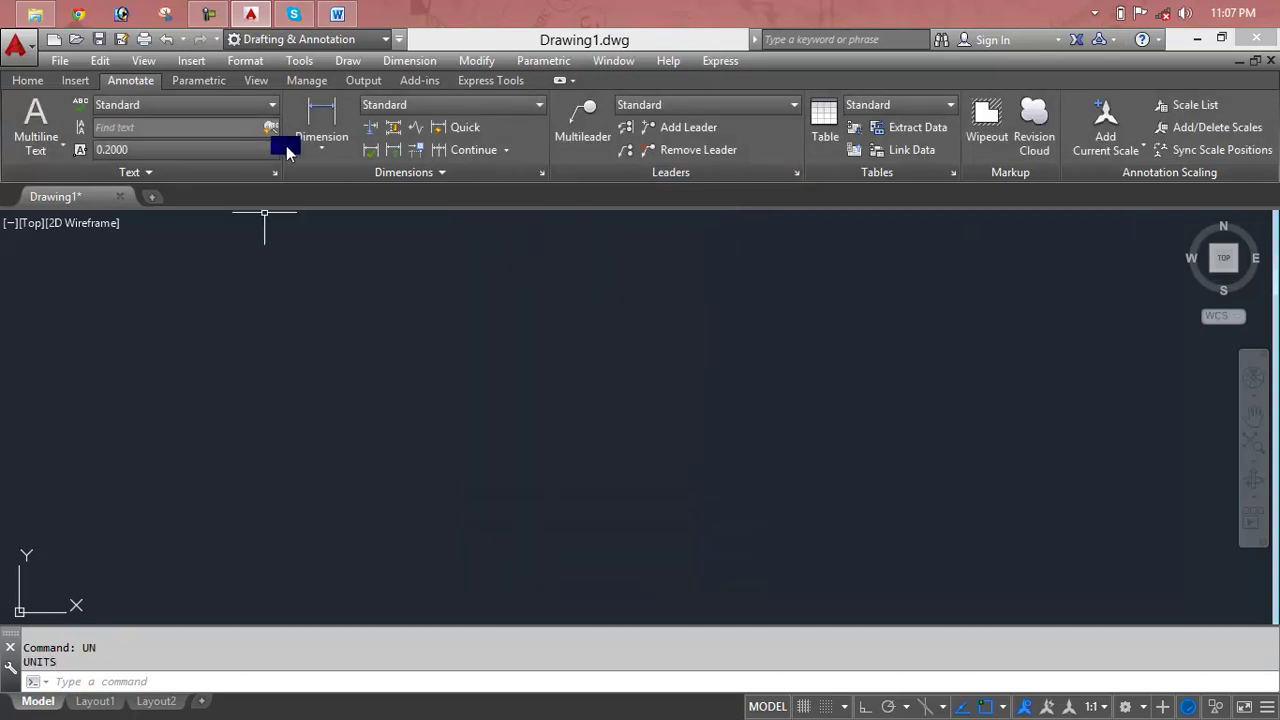
# - Insert a 5-column table with row height 2 and place it in the drawing
pyautogui.write('table7')
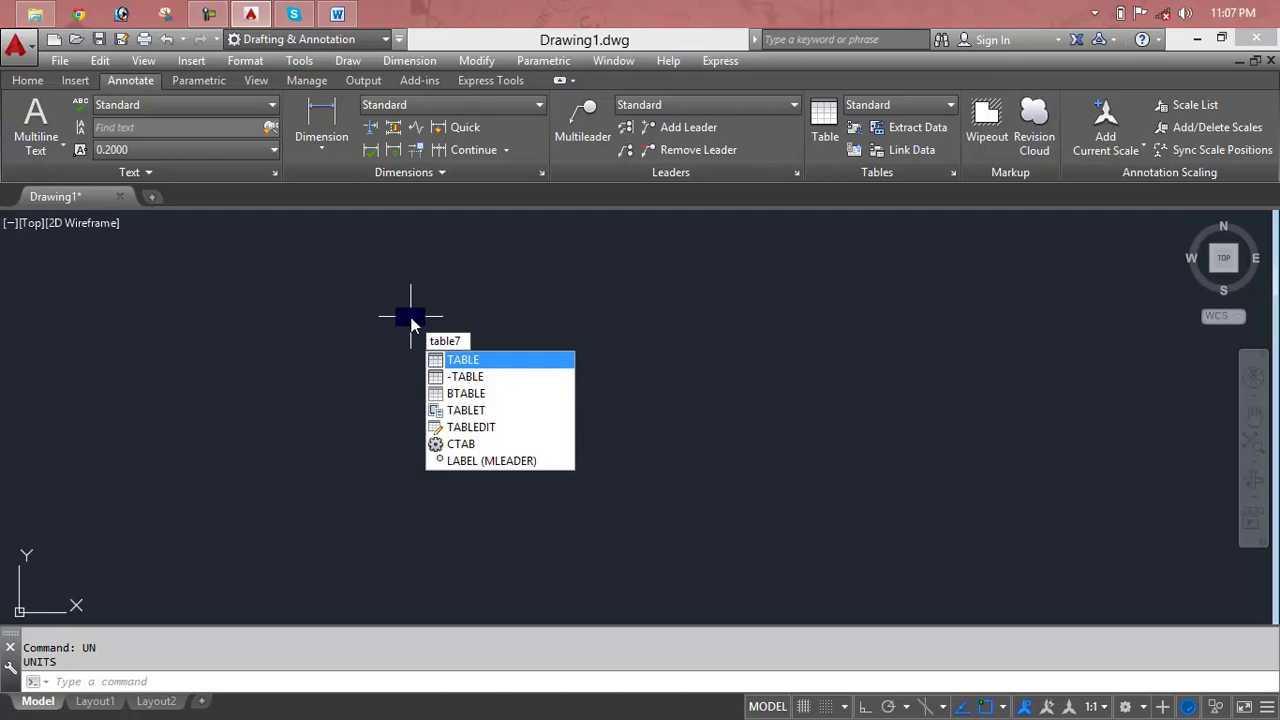
pyautogui.press('BackSpace')
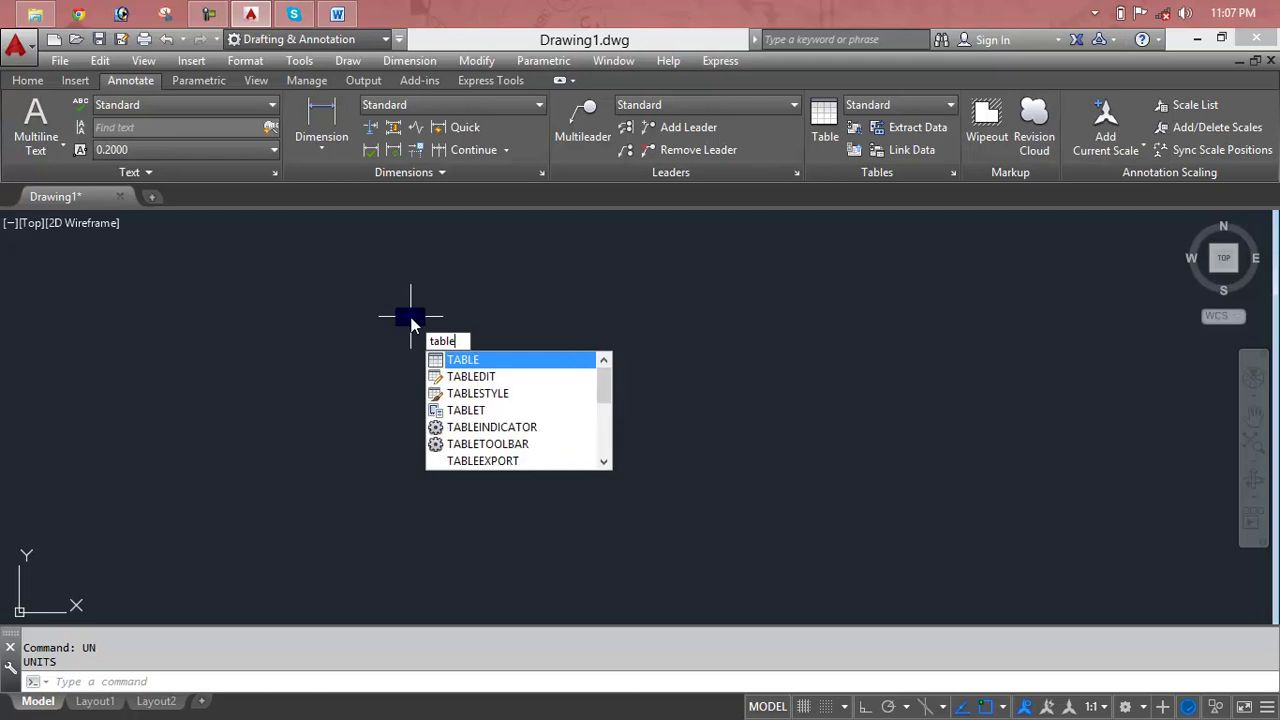
pyautogui.press('Return')
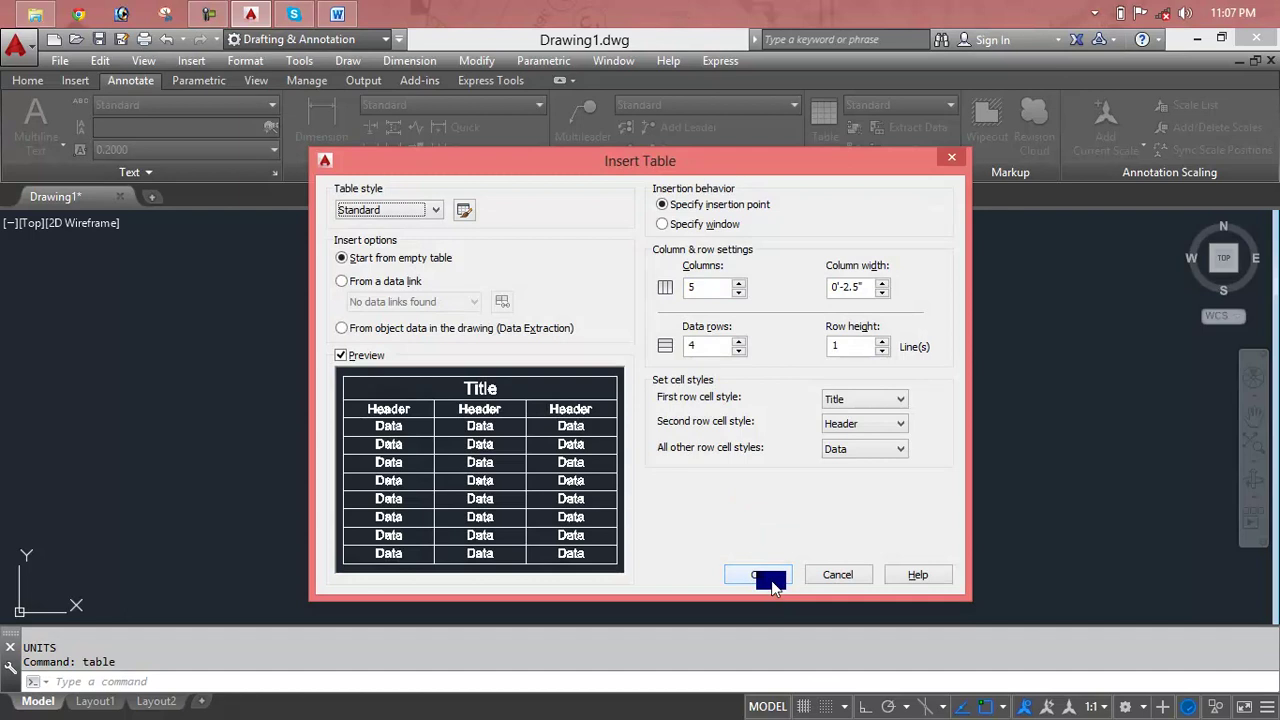
pyautogui.click(882, 342)
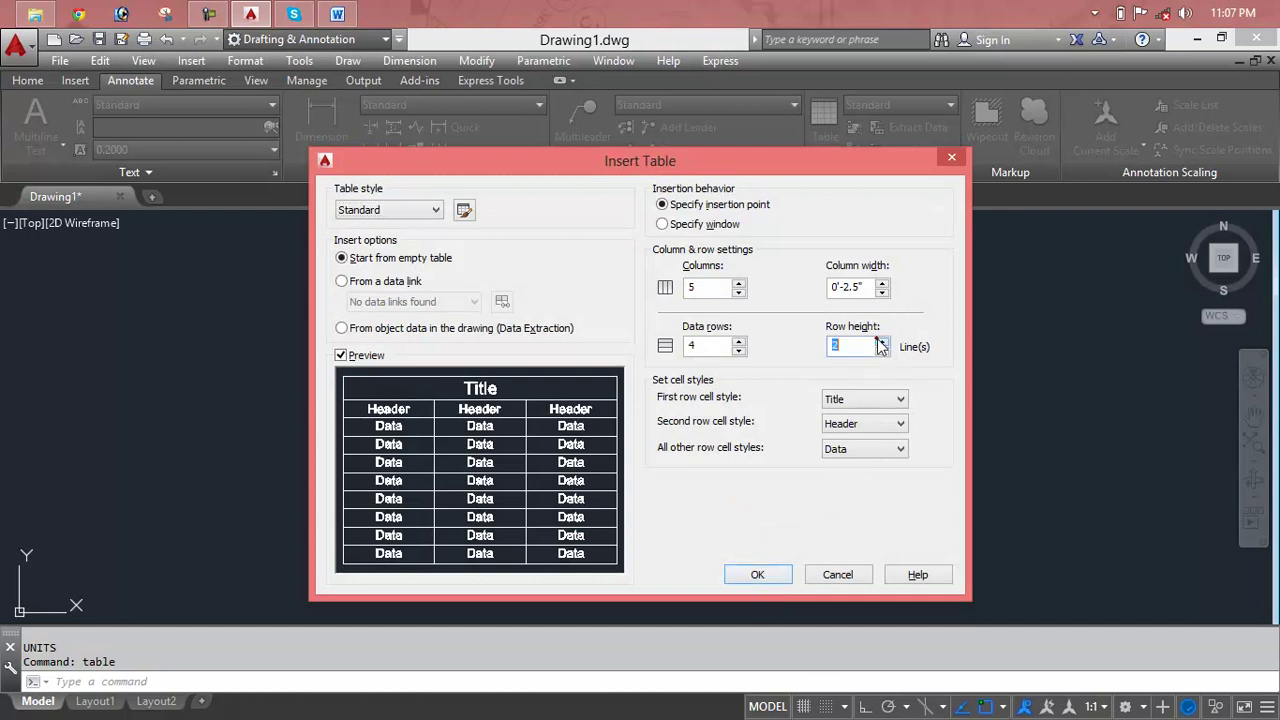
pyautogui.click(761, 576)
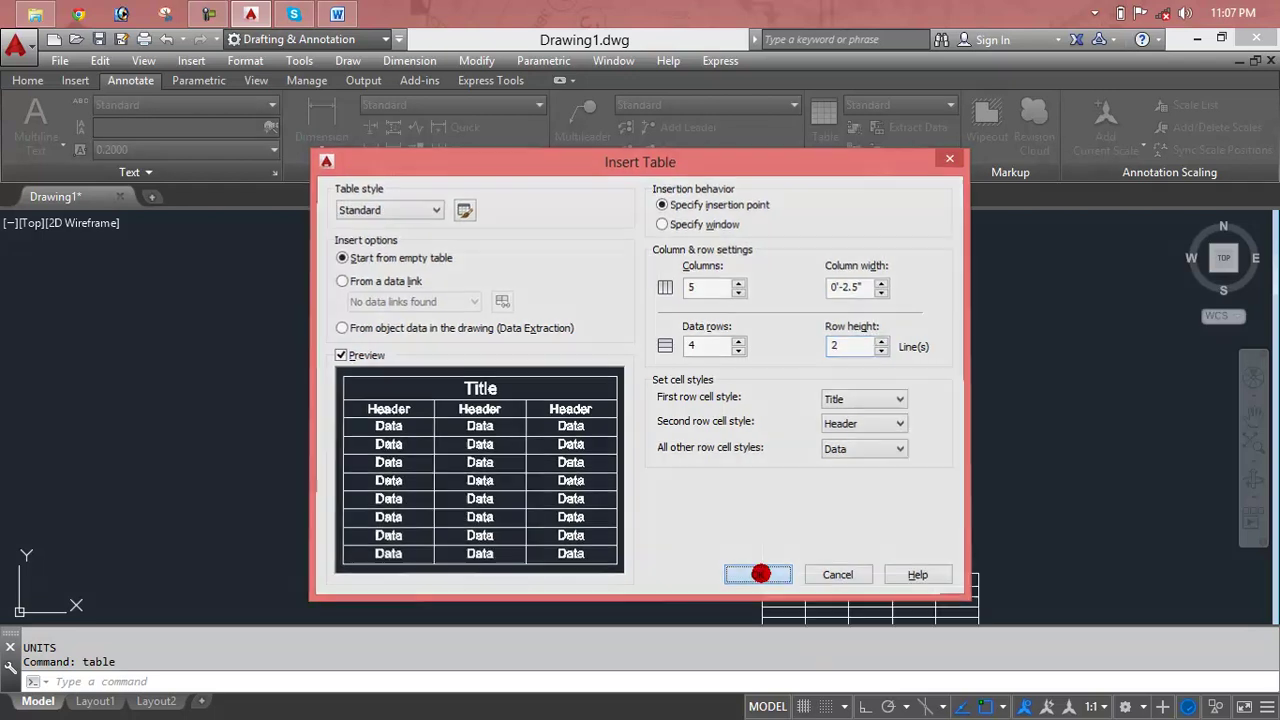
pyautogui.click(256, 318)
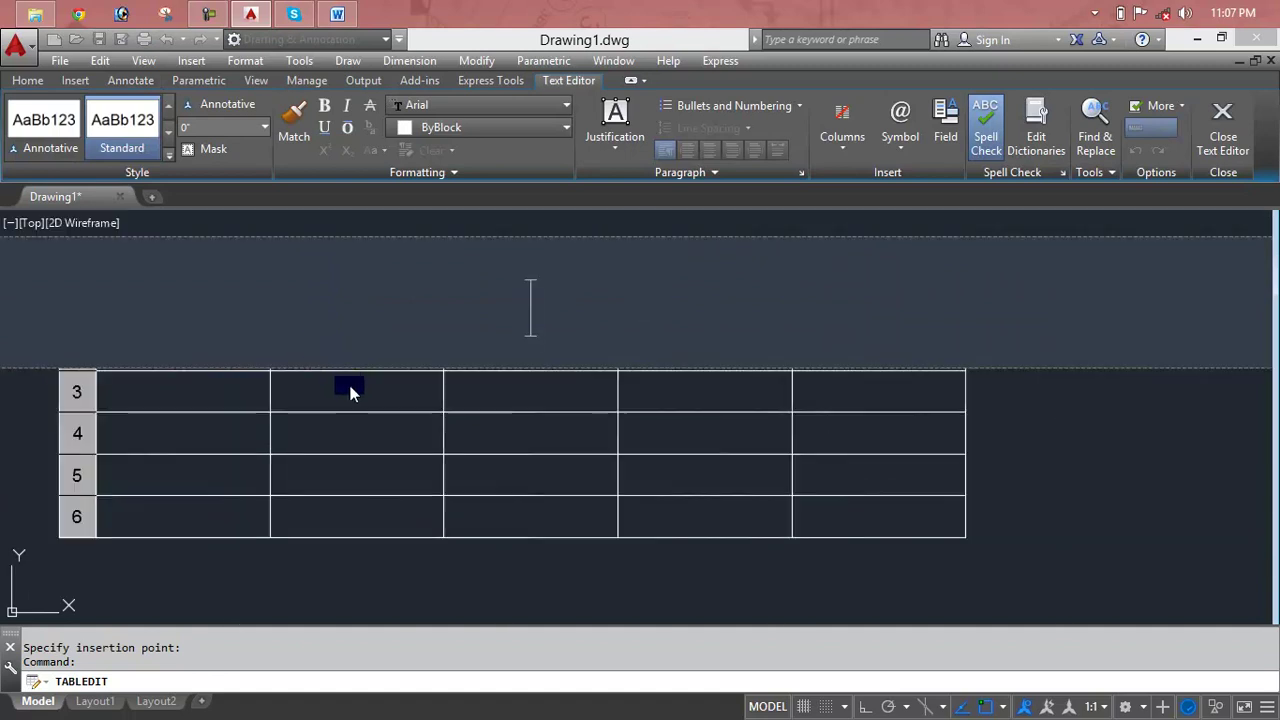
# - Give the table the title 'autocad'
pyautogui.press('Escape')
pyautogui.click(349, 308)
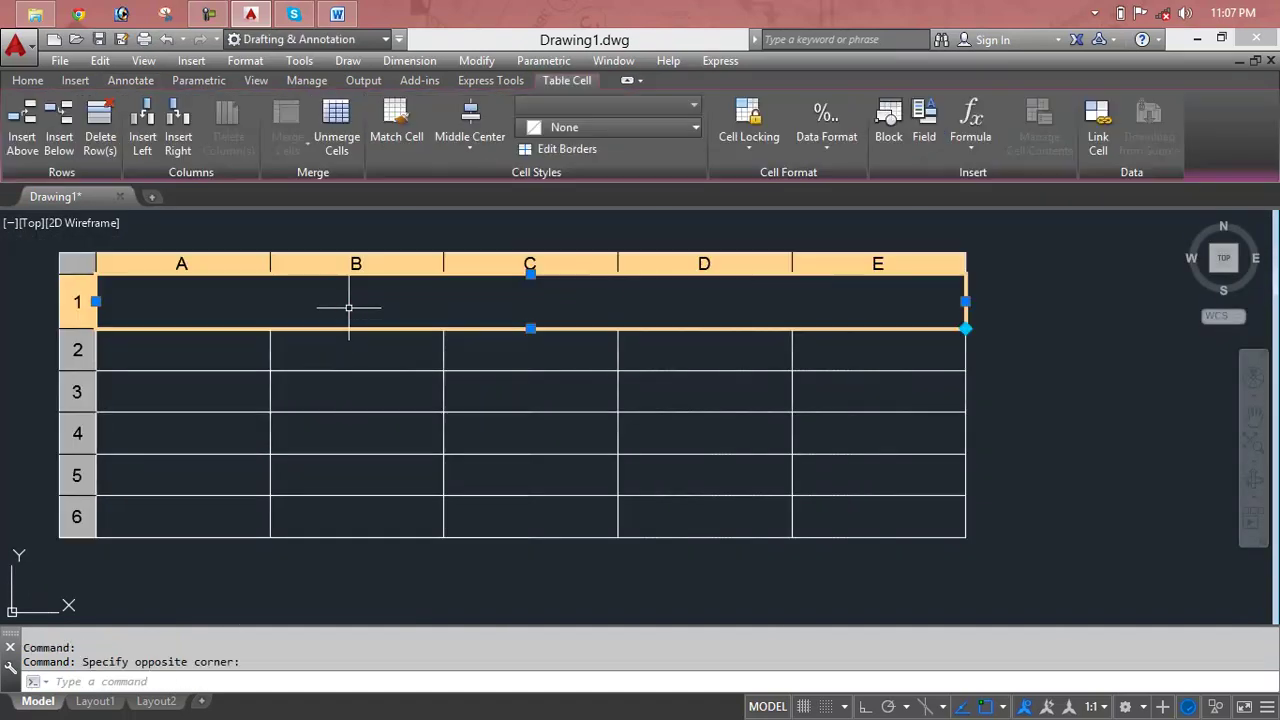
pyautogui.doubleClick(350, 308)
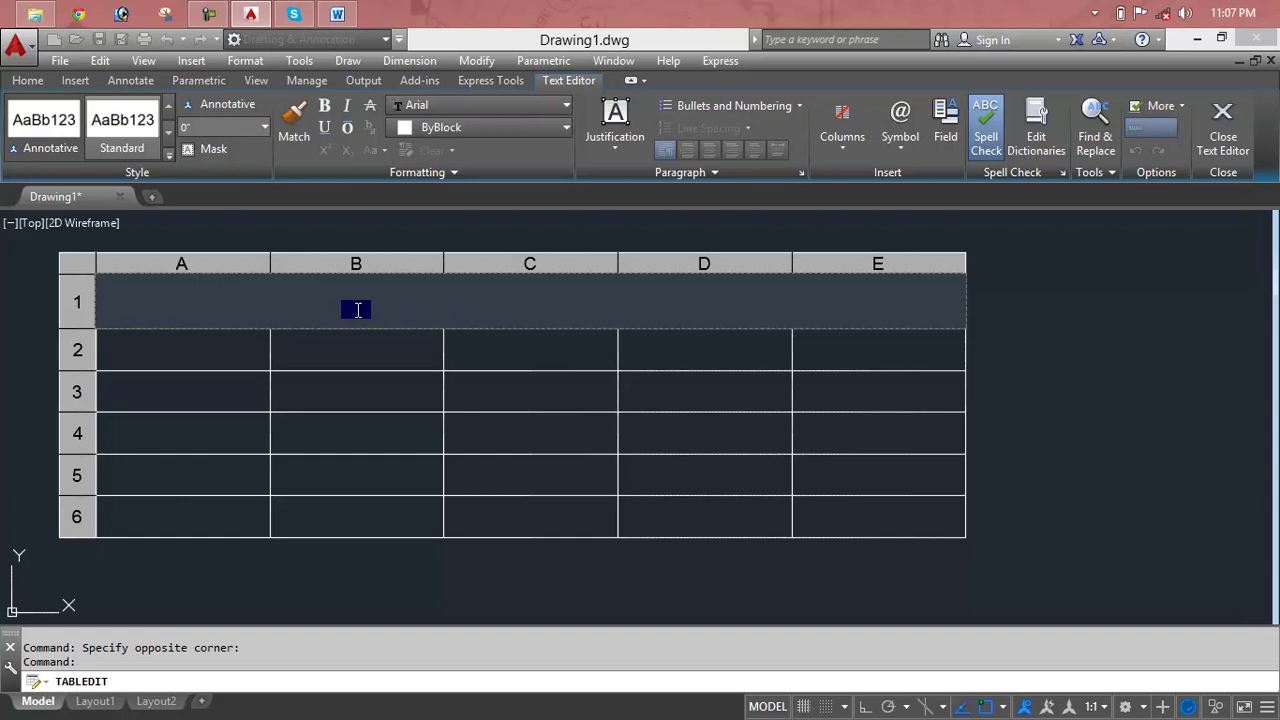
pyautogui.write('autocad')
pyautogui.press('Escape')
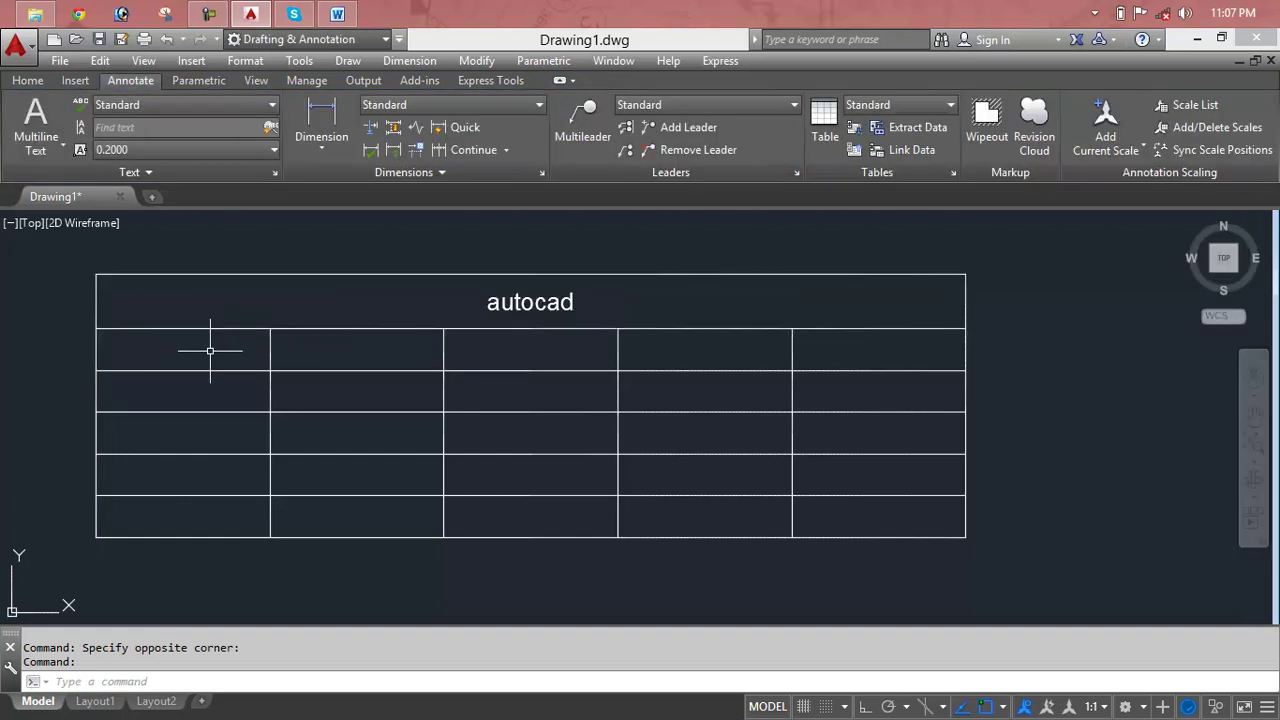
# - Fill row 2 headers with eng, urdu, isl, phy and che
pyautogui.click(210, 351)
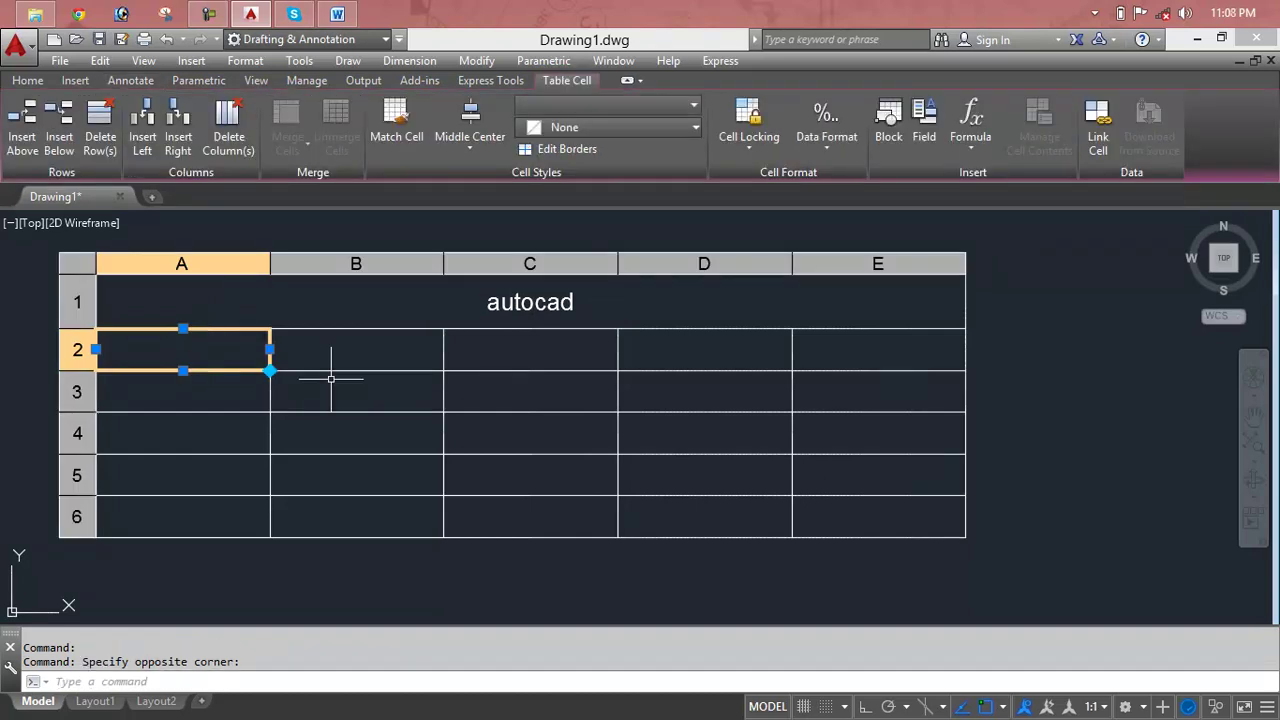
pyautogui.write('f')
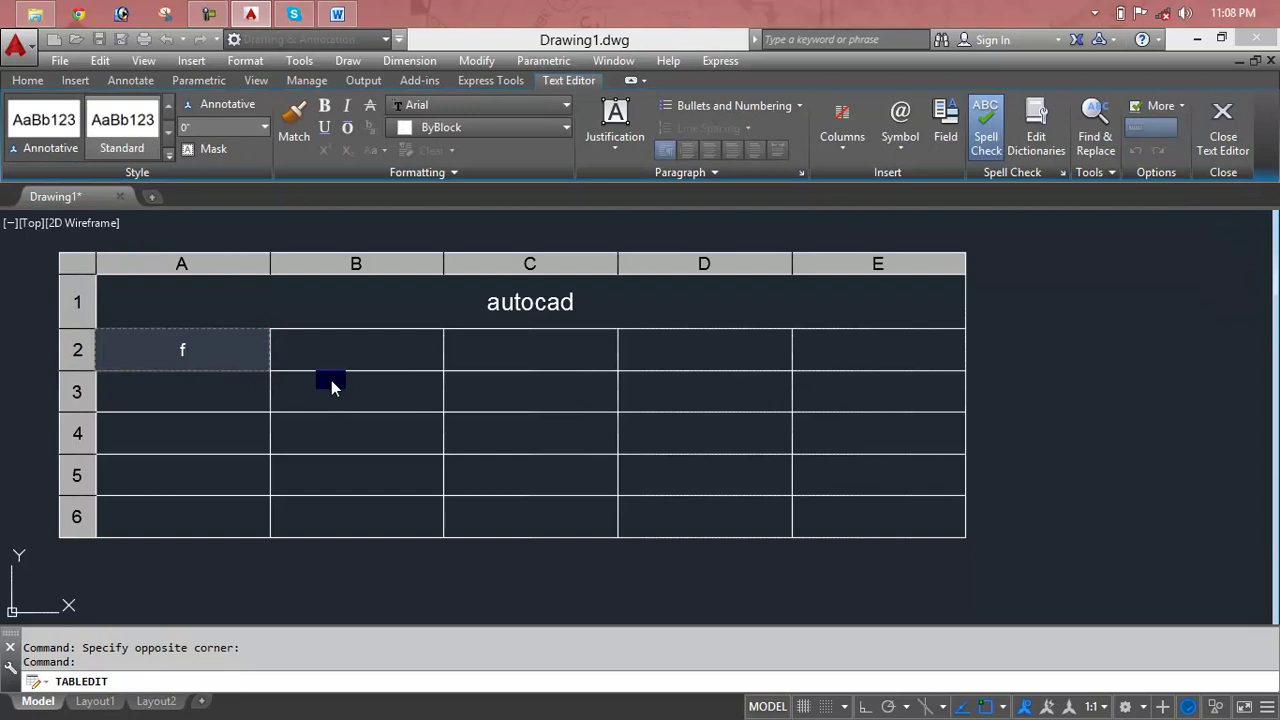
pyautogui.write('eng')
pyautogui.press('Tab')
pyautogui.write('u')
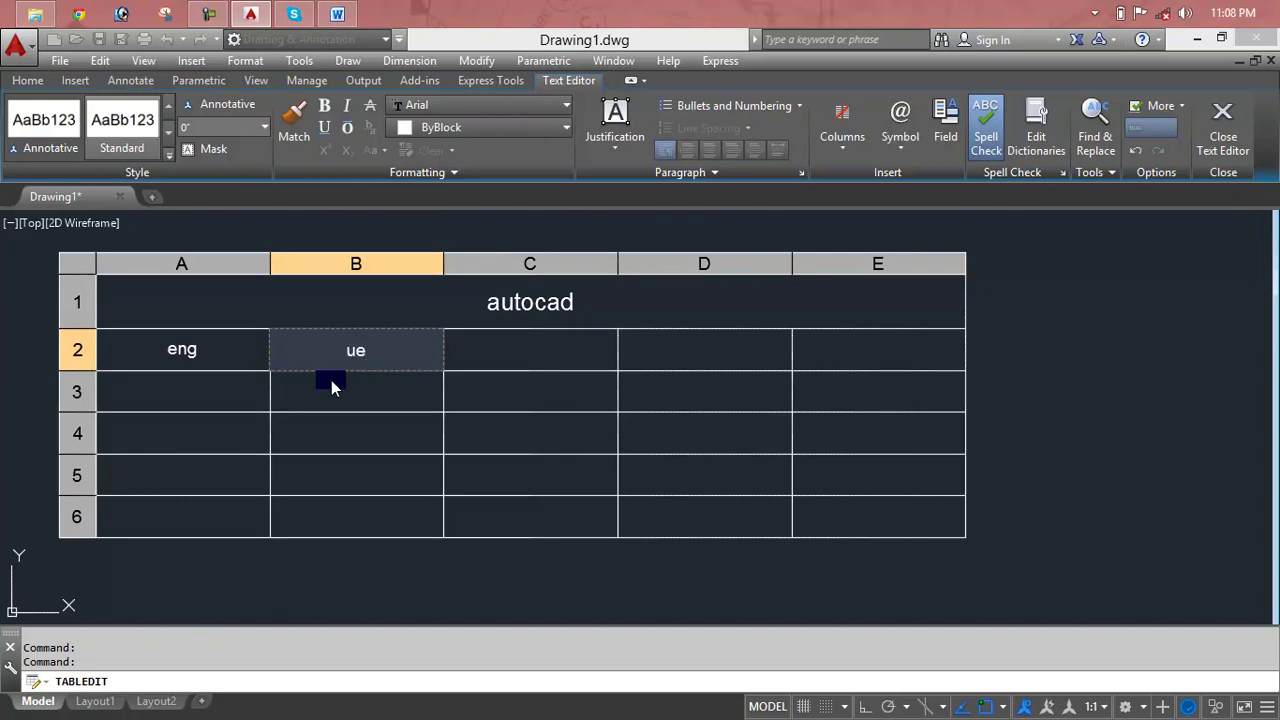
pyautogui.write('rdu')
pyautogui.press('Tab')
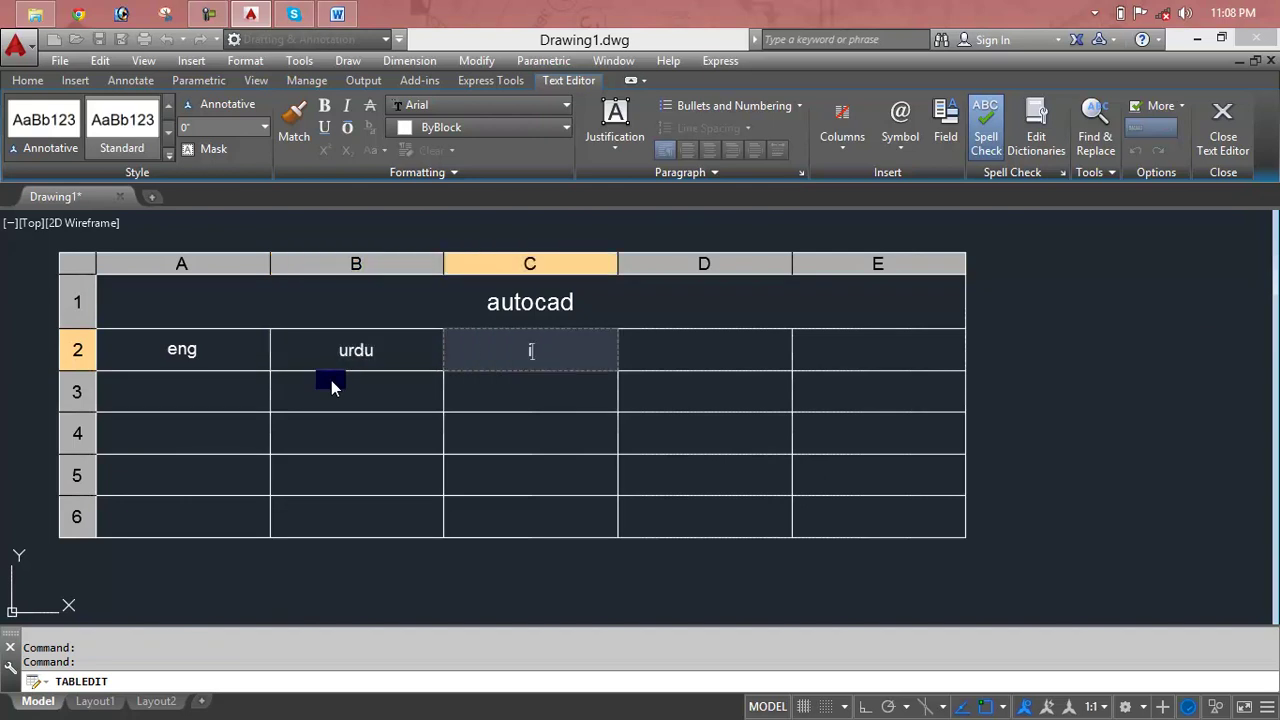
pyautogui.write('isl')
pyautogui.press('Tab')
pyautogui.write('phy')
pyautogui.press('Tab')
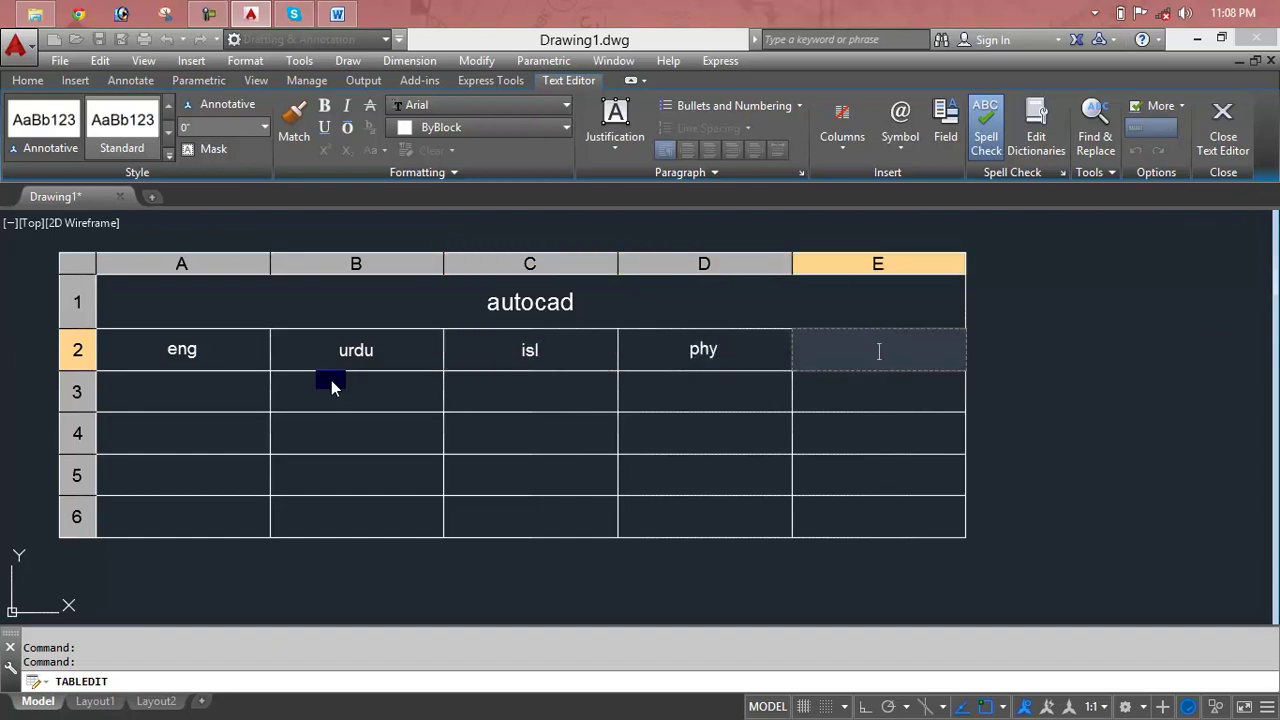
pyautogui.write('che')
# - Tab through the data cells to extend the table to row 7
pyautogui.press('Tab')
pyautogui.press('Tab')
pyautogui.press('Tab')
pyautogui.press('Down')
pyautogui.press('Tab')
pyautogui.press('Tab')
pyautogui.press('Tab')
pyautogui.press('Tab')
pyautogui.press('Tab')
pyautogui.press('Tab')
pyautogui.press('Tab')
pyautogui.press('Tab')
pyautogui.press('Tab')
pyautogui.press('Tab')
pyautogui.press('Tab')
pyautogui.press('Tab')
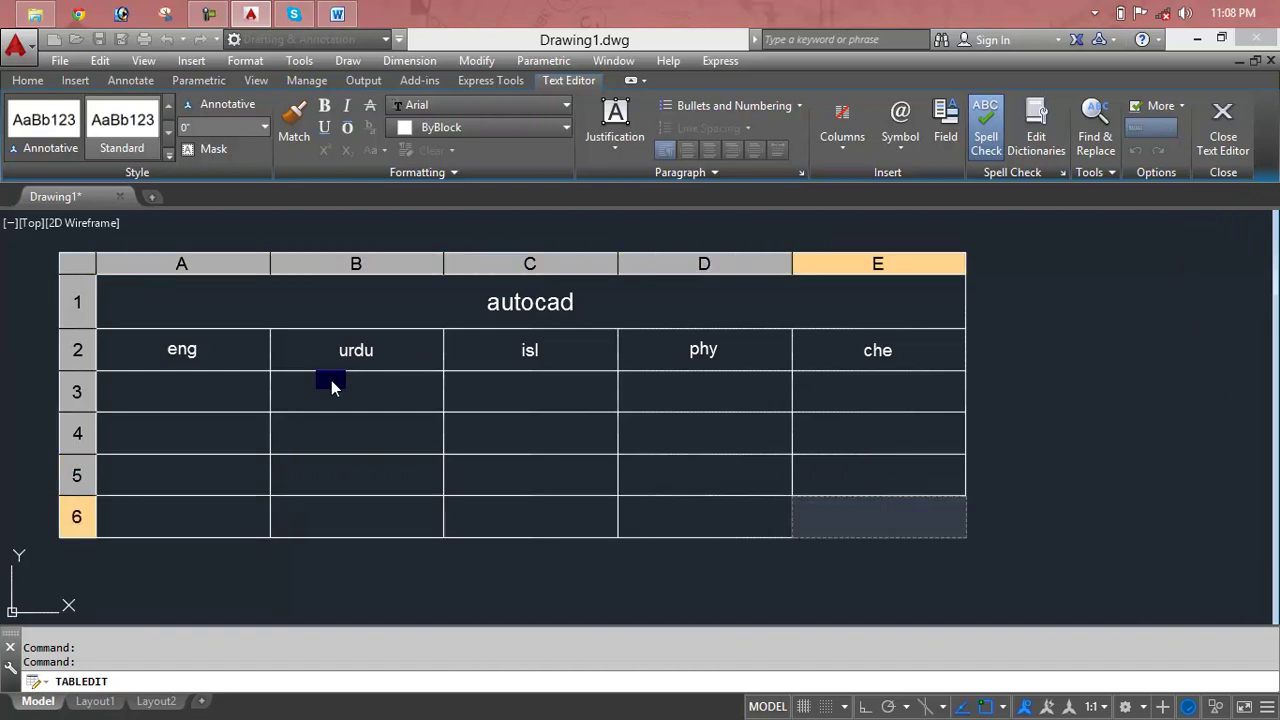
pyautogui.press('Tab')
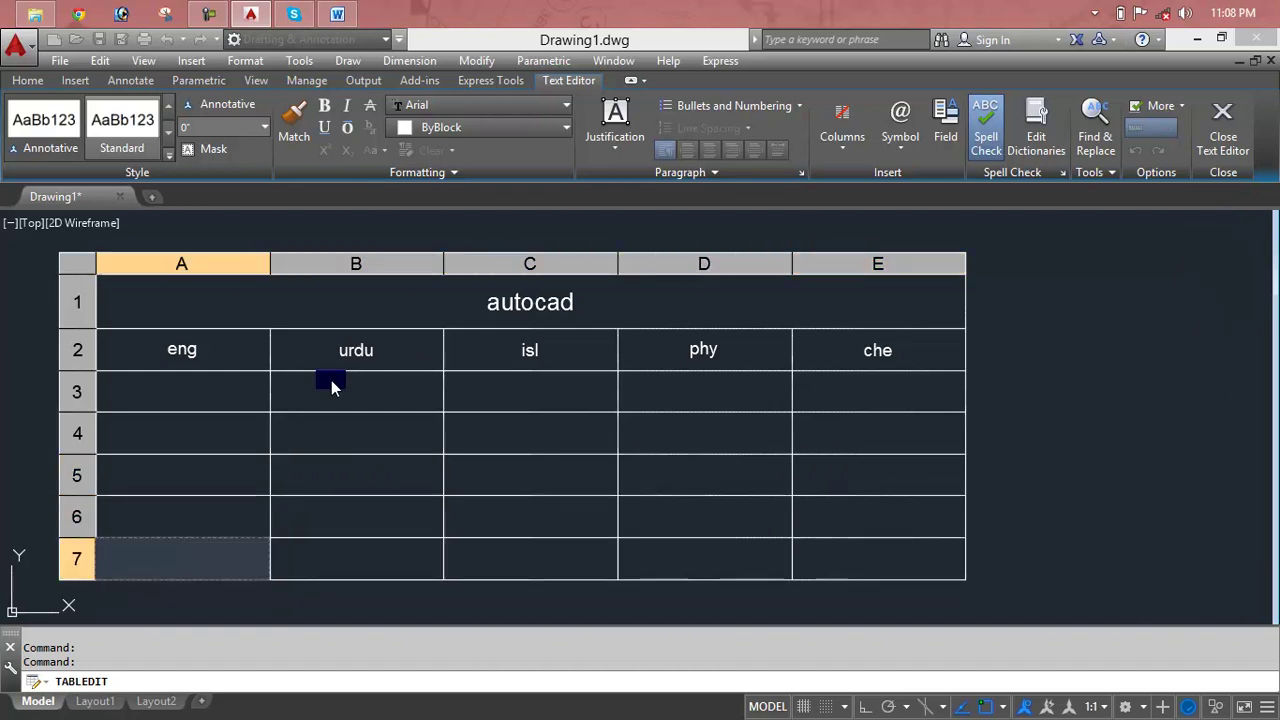
pyautogui.press('Tab')
pyautogui.press('Tab')
pyautogui.press('Tab')
pyautogui.press('Tab')
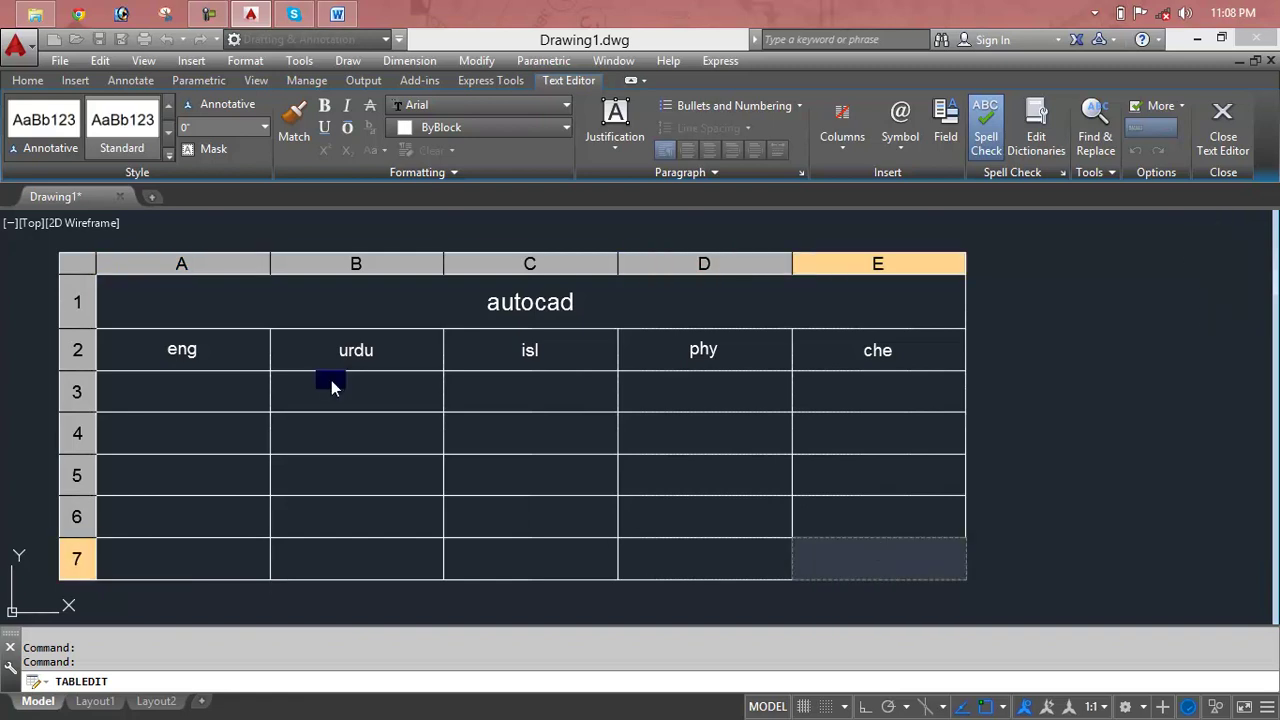
pyautogui.press('Tab')
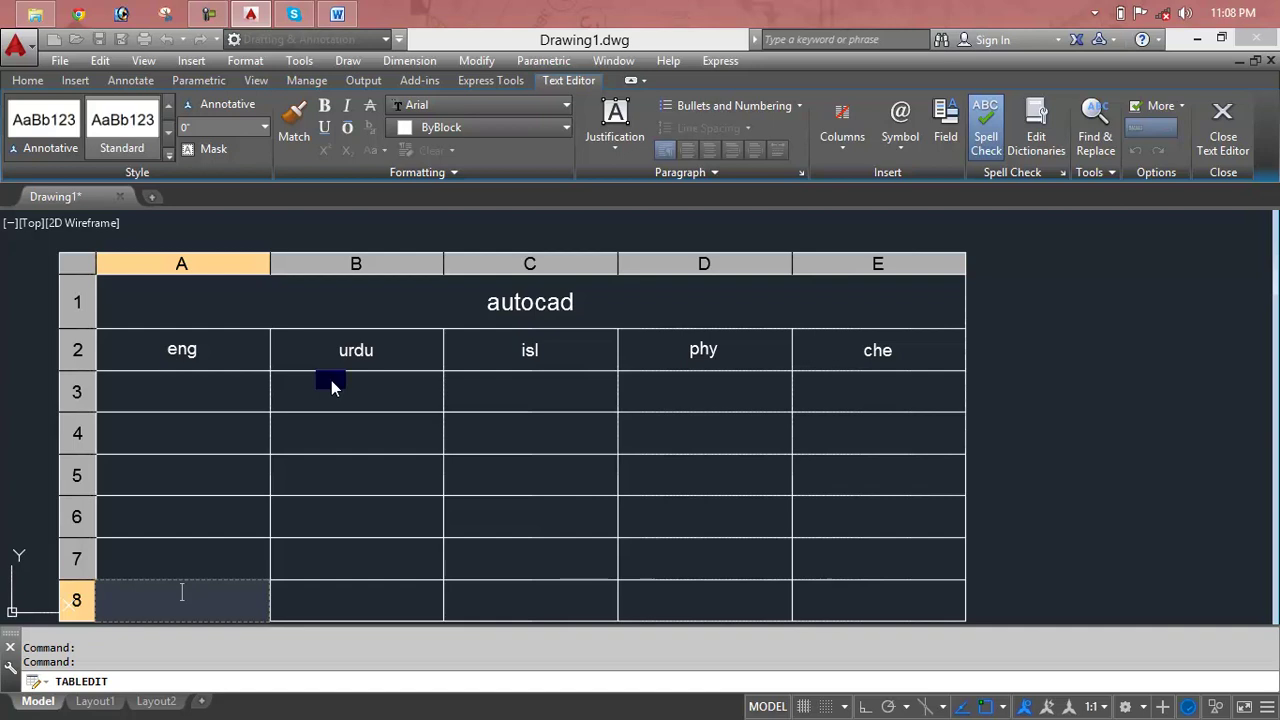
# - Delete the empty row 3 and the eng/urdu/isl/phy/che header row
pyautogui.click(86, 393)
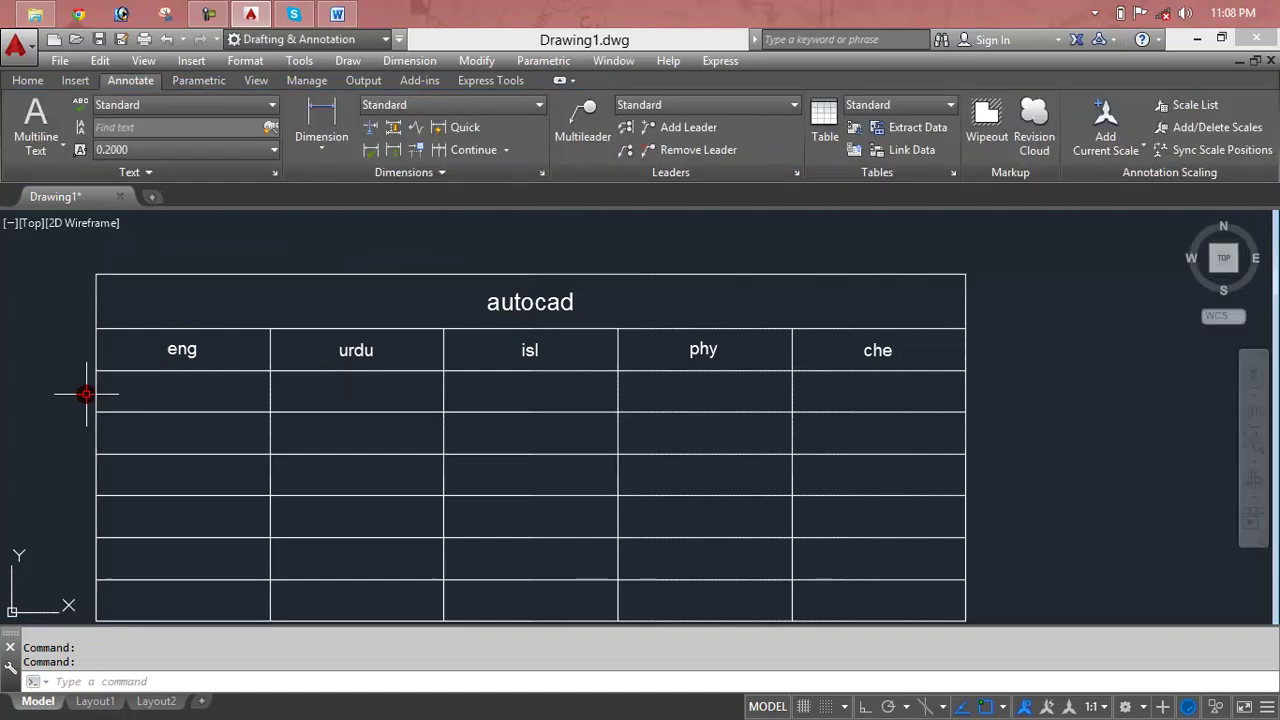
pyautogui.click(145, 405)
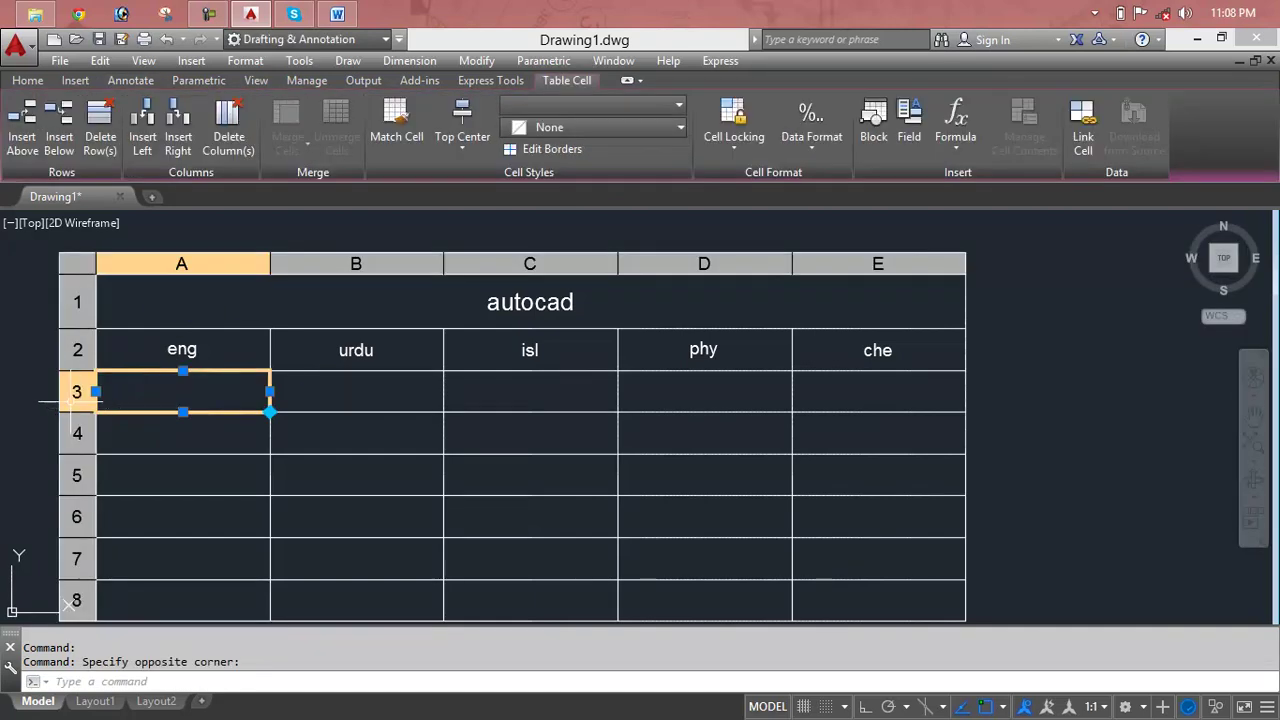
pyautogui.click(78, 392)
pyautogui.rightClick(76, 404)
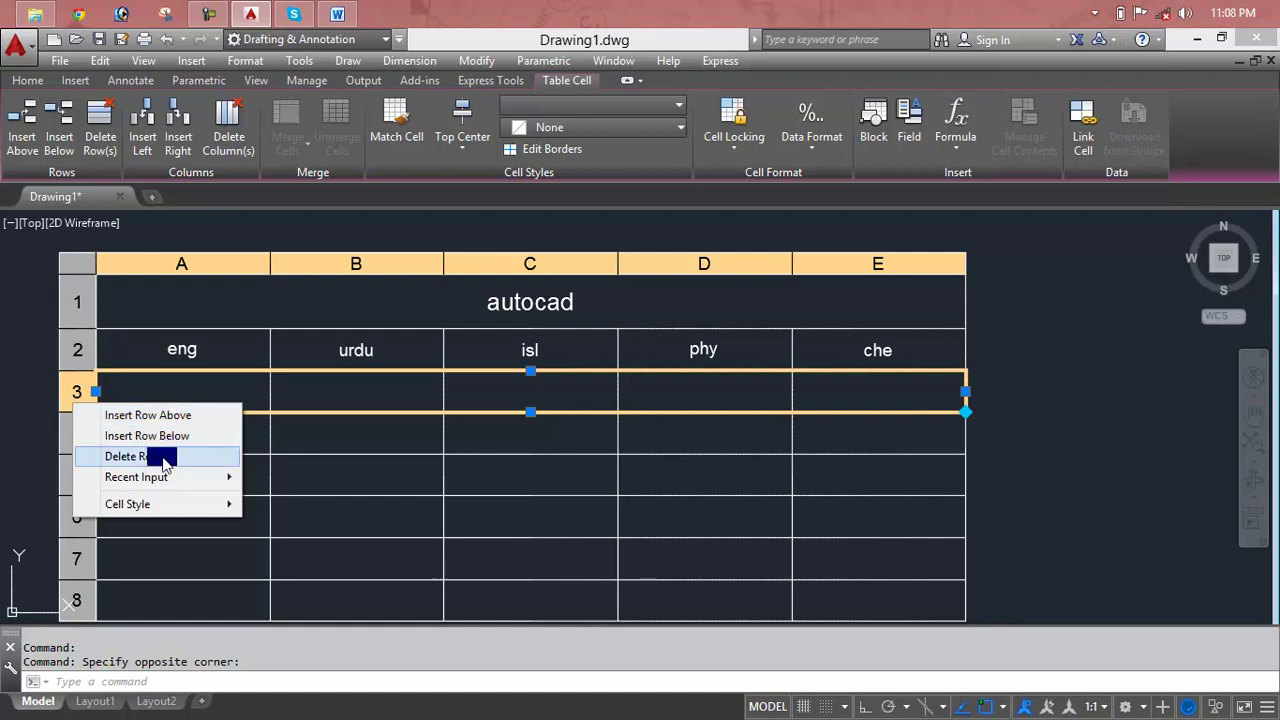
pyautogui.click(164, 460)
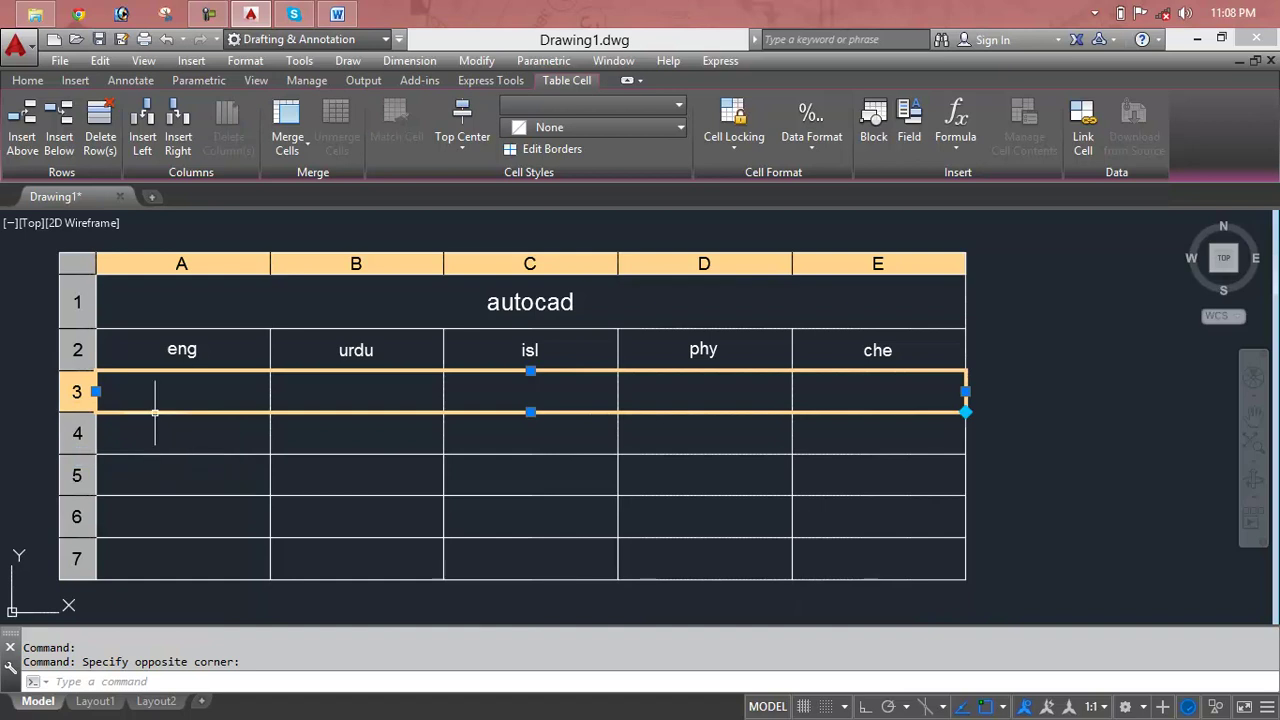
pyautogui.rightClick(77, 349)
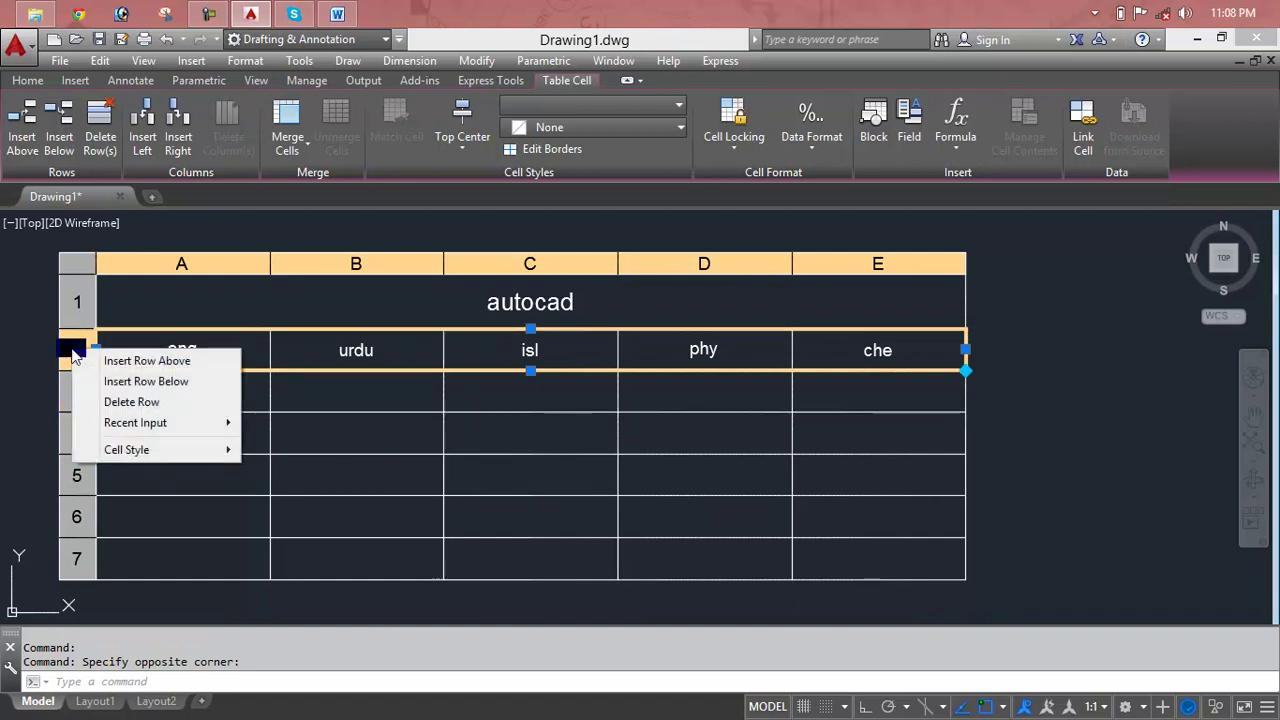
pyautogui.click(119, 398)
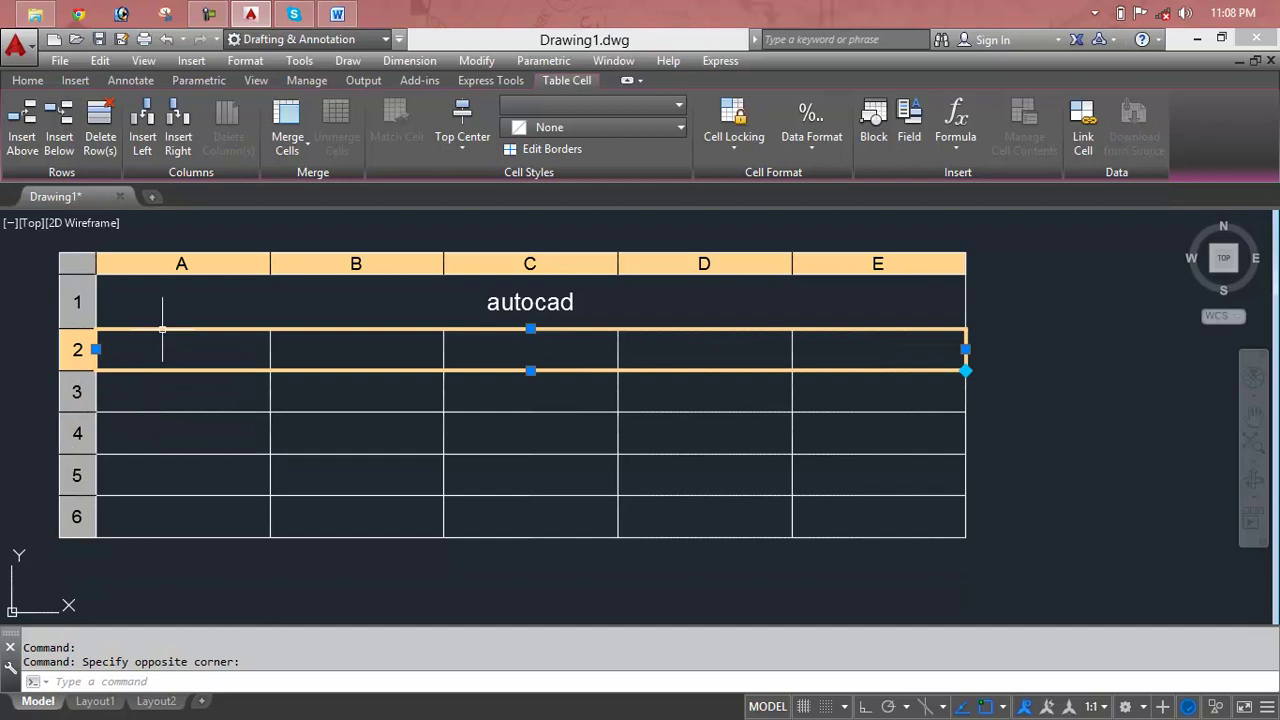
pyautogui.click(275, 264)
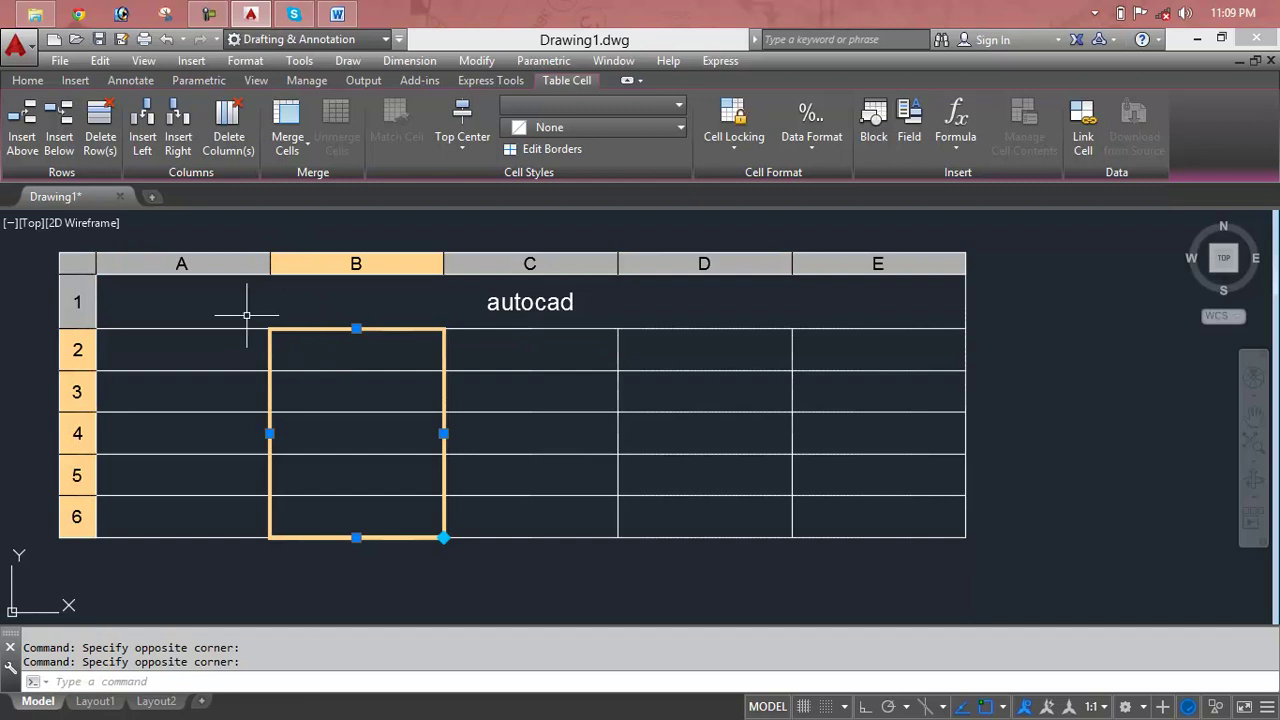
pyautogui.click(447, 434)
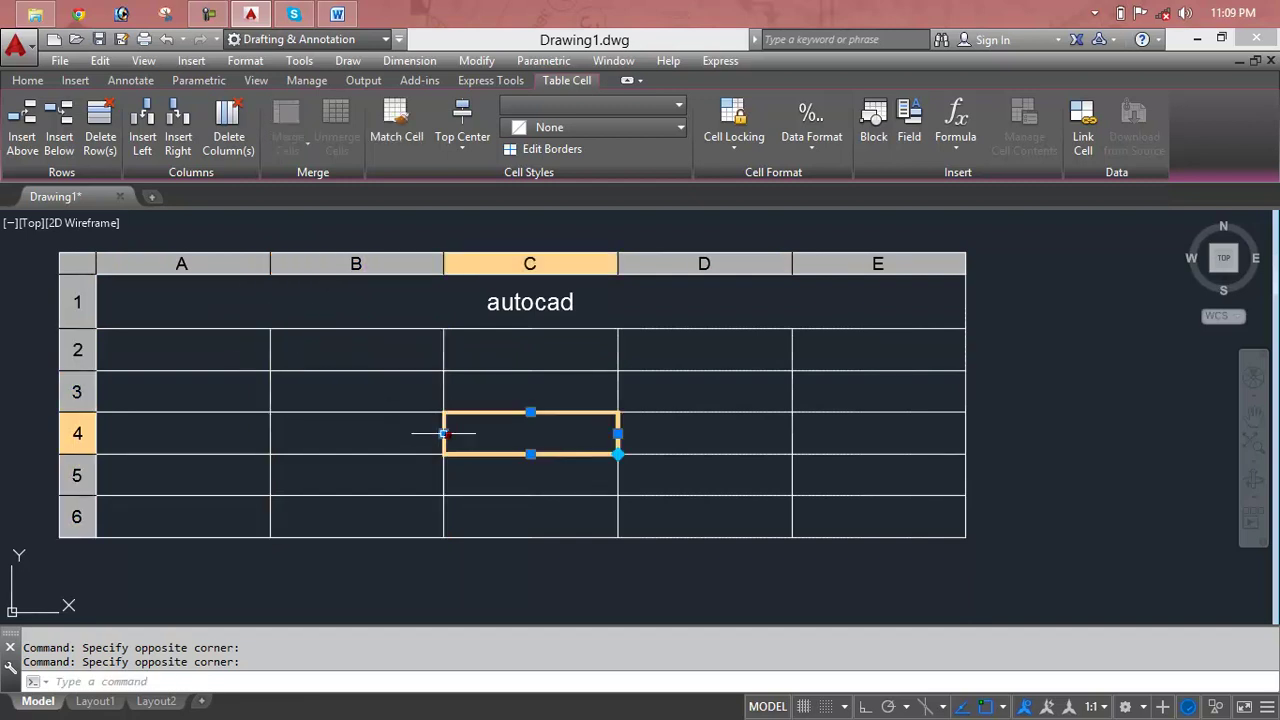
pyautogui.click(444, 434)
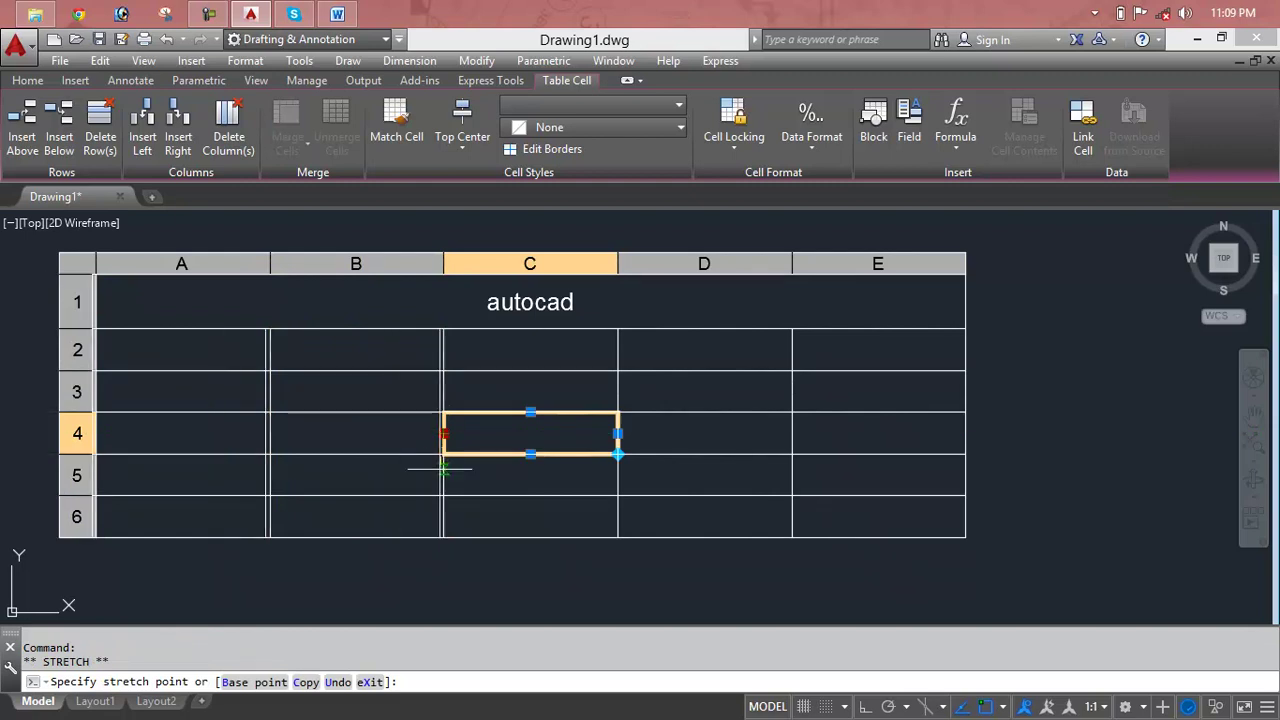
pyautogui.click(530, 452)
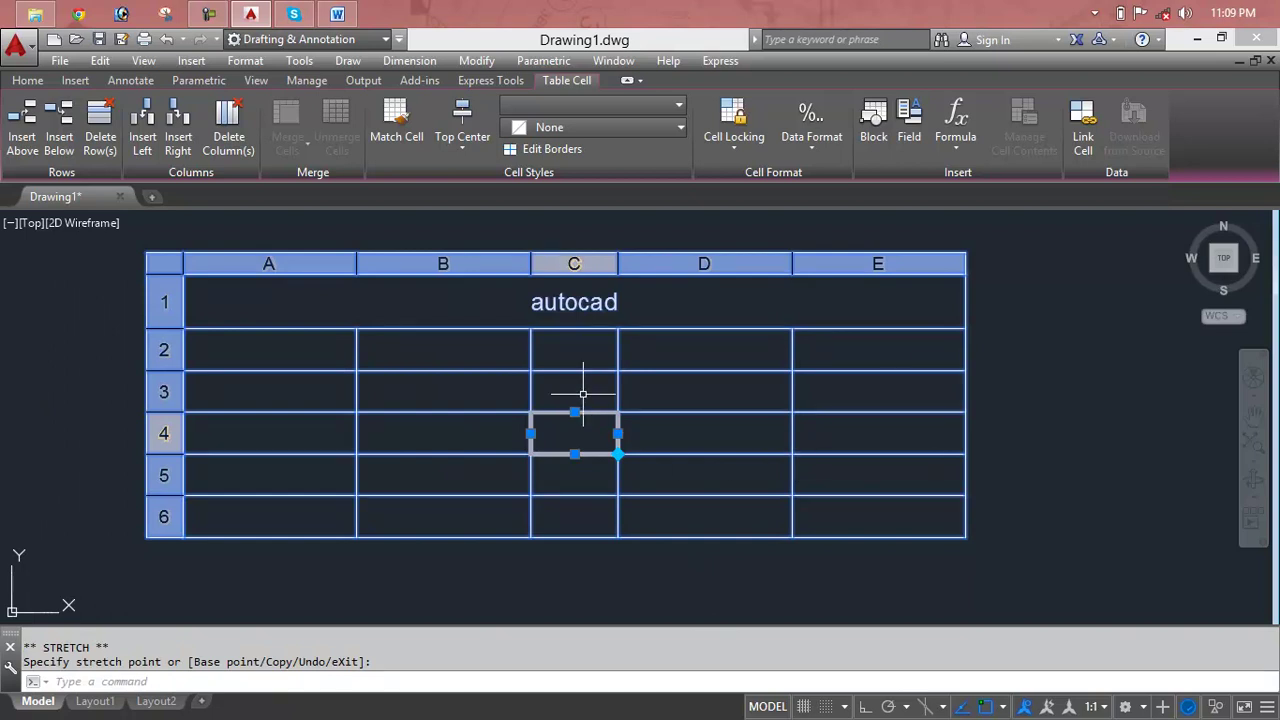
pyautogui.hotkey('ctrl', 'z')
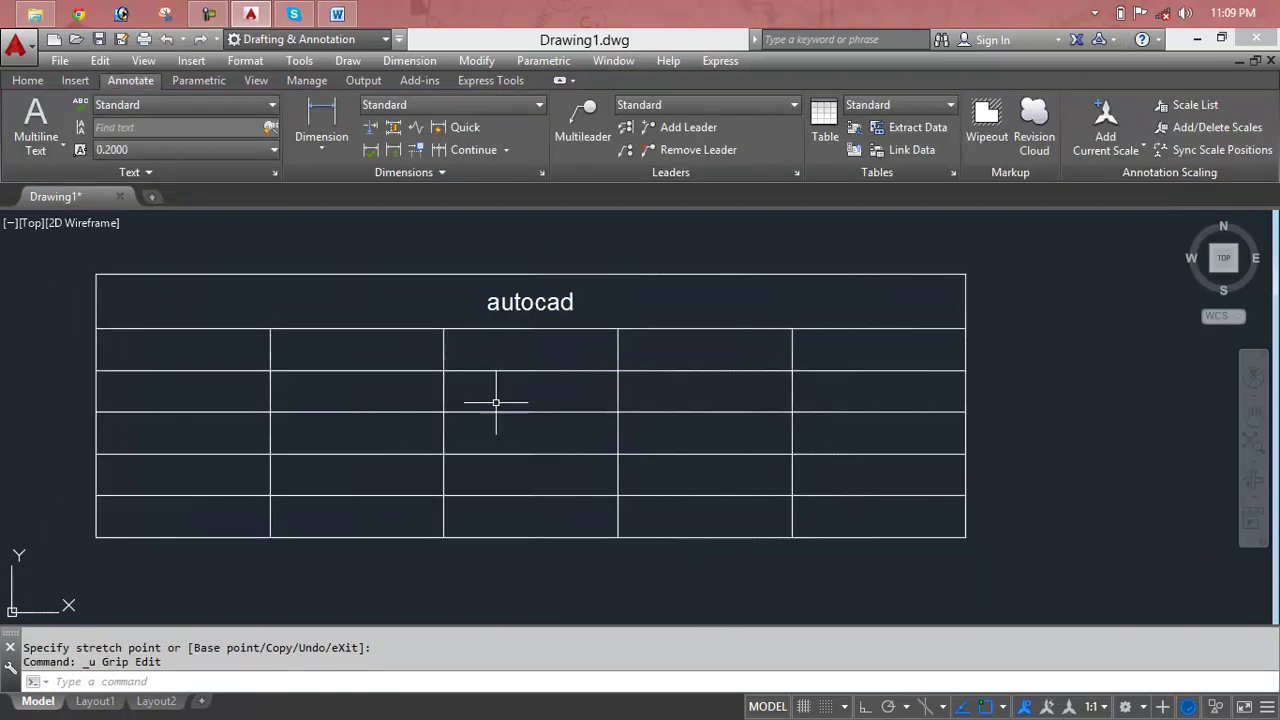
# - Insert a blank row above row 2, directly under the autocad title
pyautogui.click(470, 312)
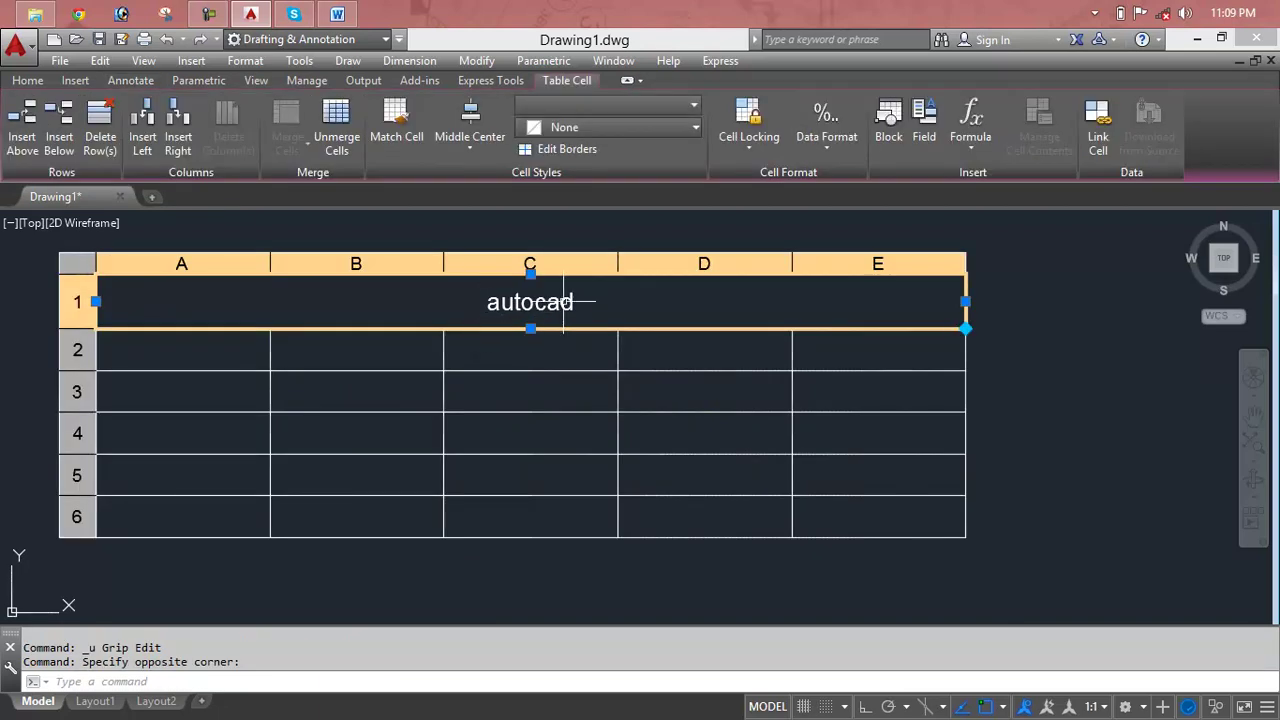
pyautogui.click(250, 350)
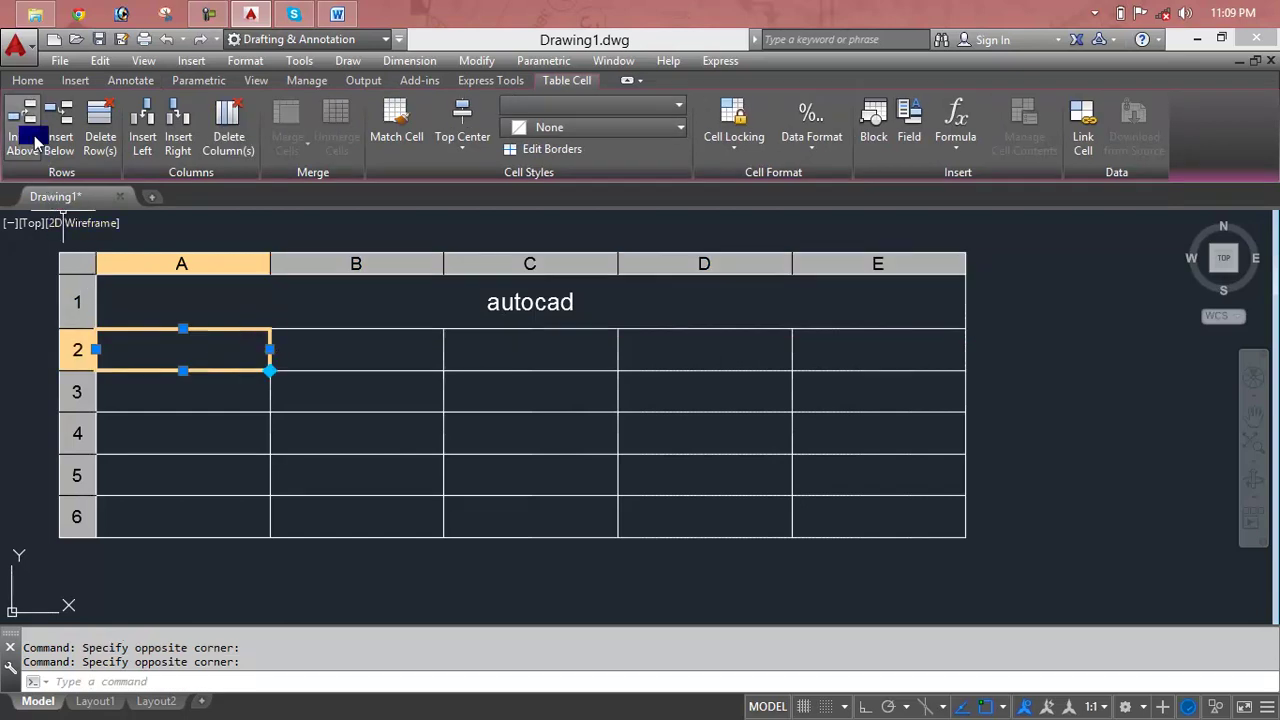
pyautogui.click(35, 140)
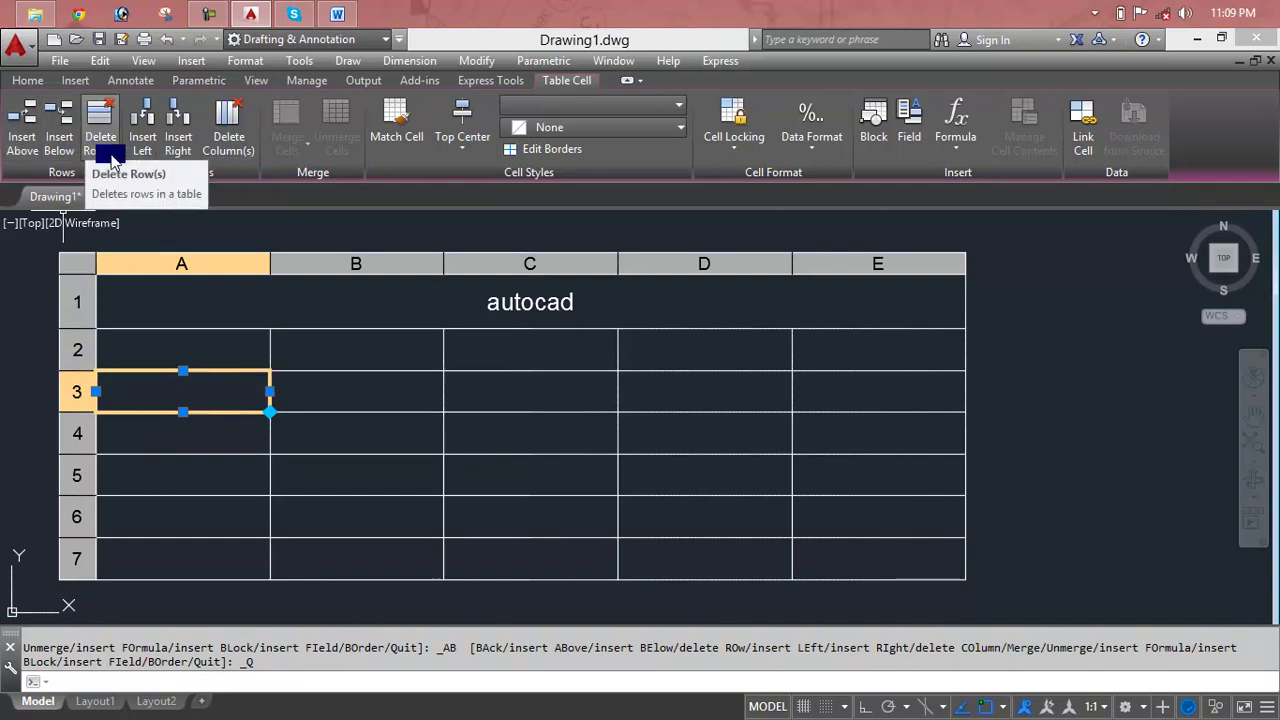
# - Enter 'ali' in cell A3 and close the text editor
pyautogui.write('ali')
pyautogui.doubleClick(182, 382)
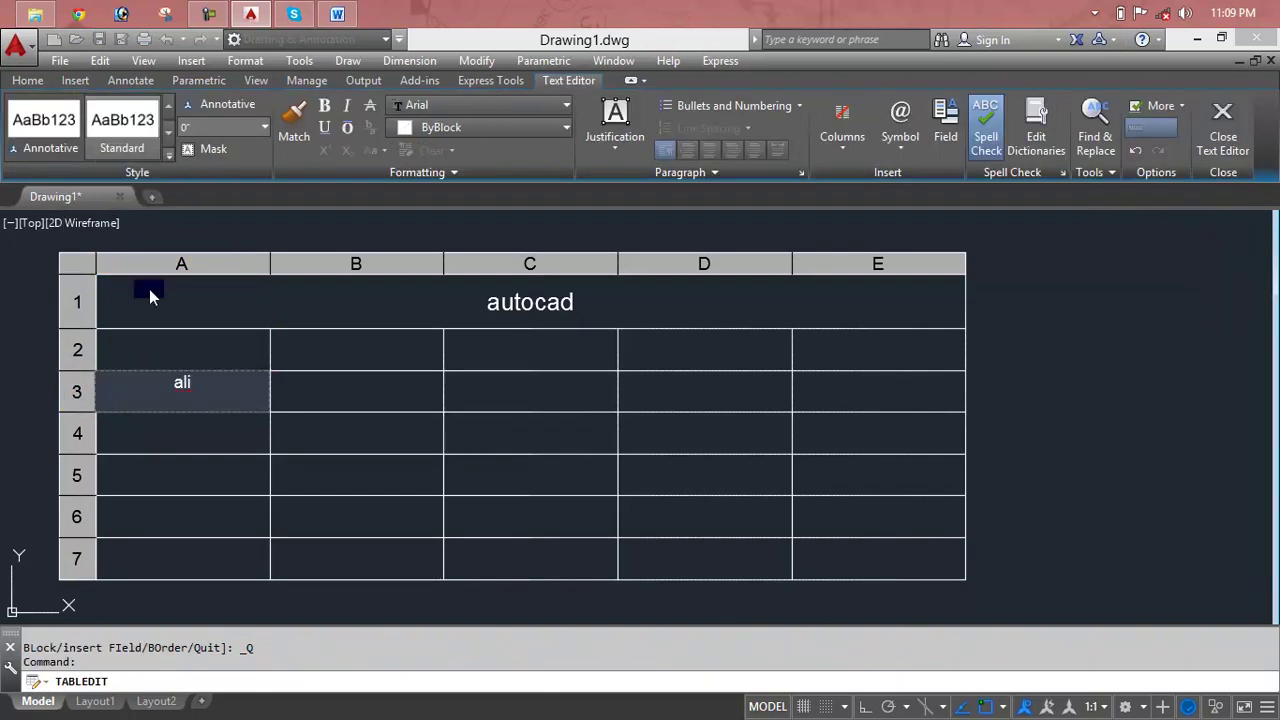
pyautogui.click(195, 410)
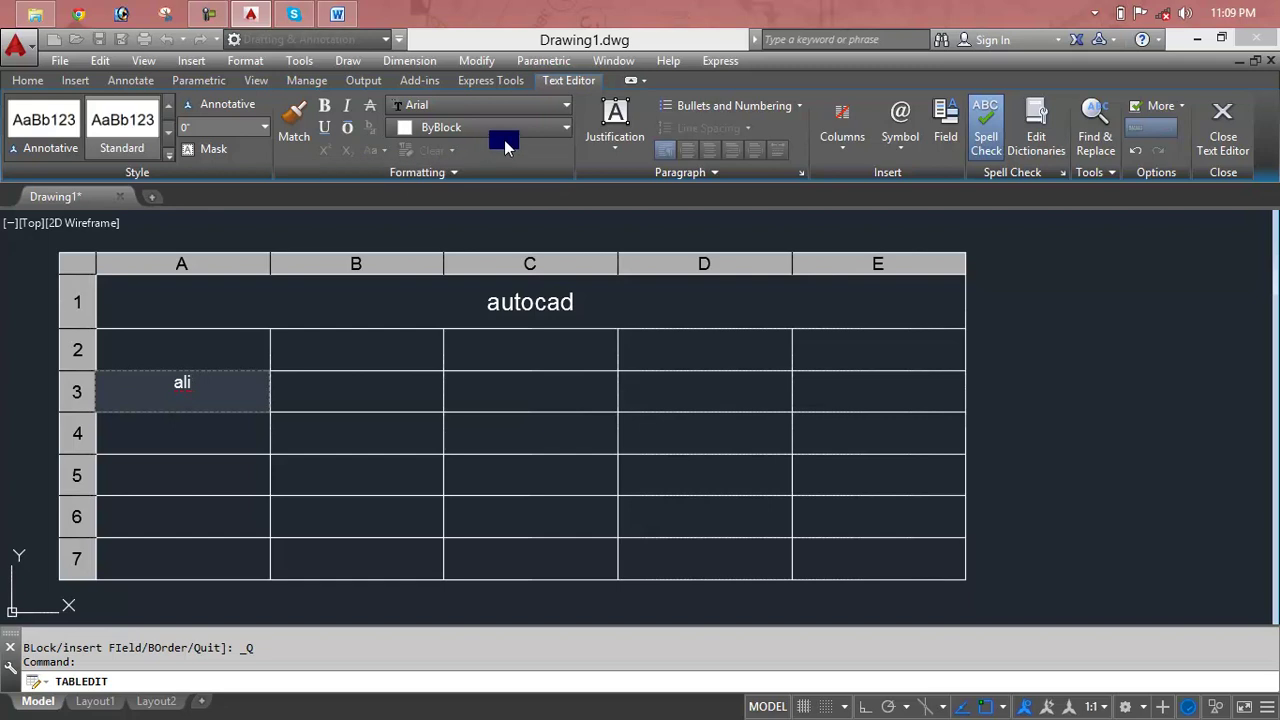
pyautogui.doubleClick(200, 385)
pyautogui.click(184, 422)
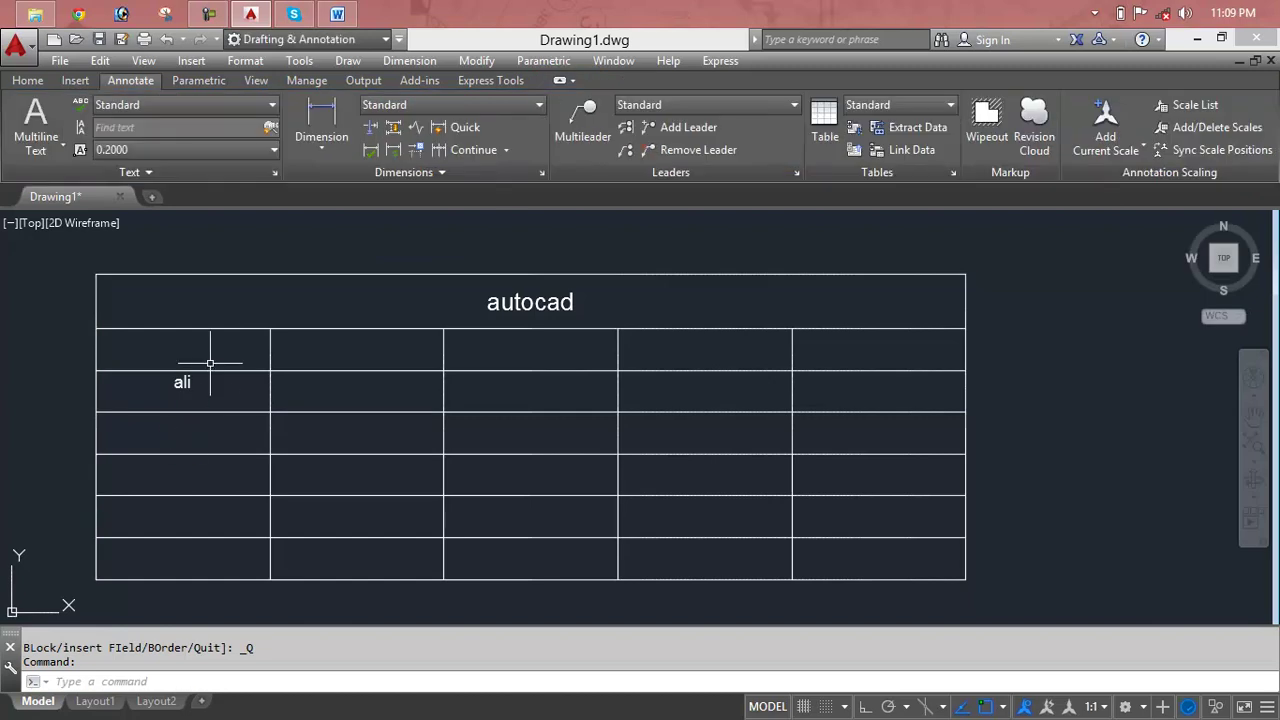
pyautogui.click(210, 364)
pyautogui.click(210, 404)
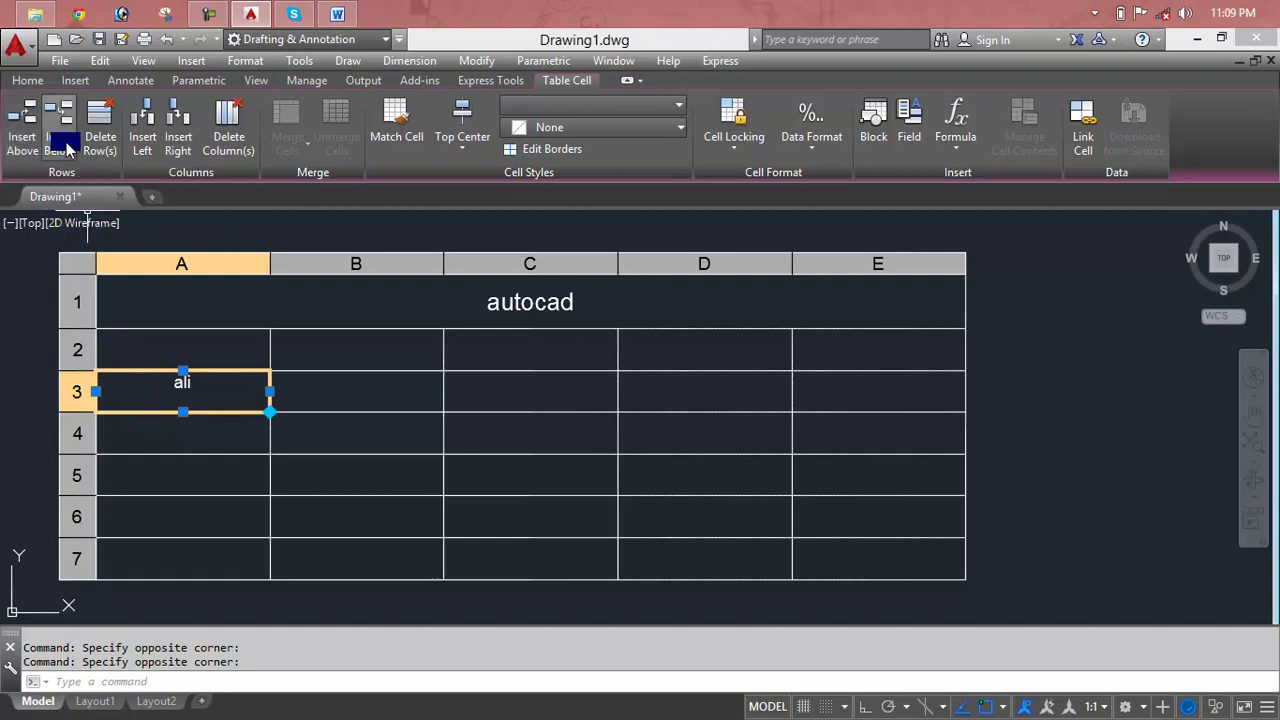
# - Insert an empty row below row 3 and another empty row above it
pyautogui.click(59, 118)
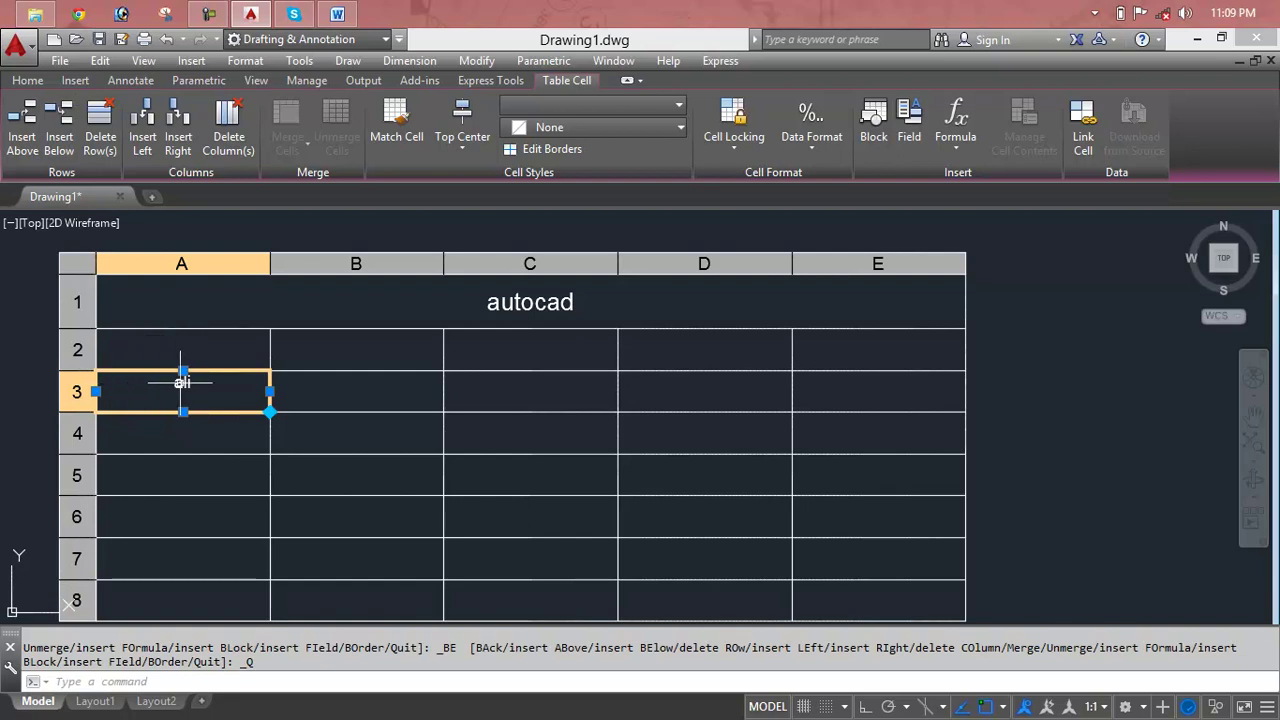
pyautogui.click(168, 366)
pyautogui.click(175, 385)
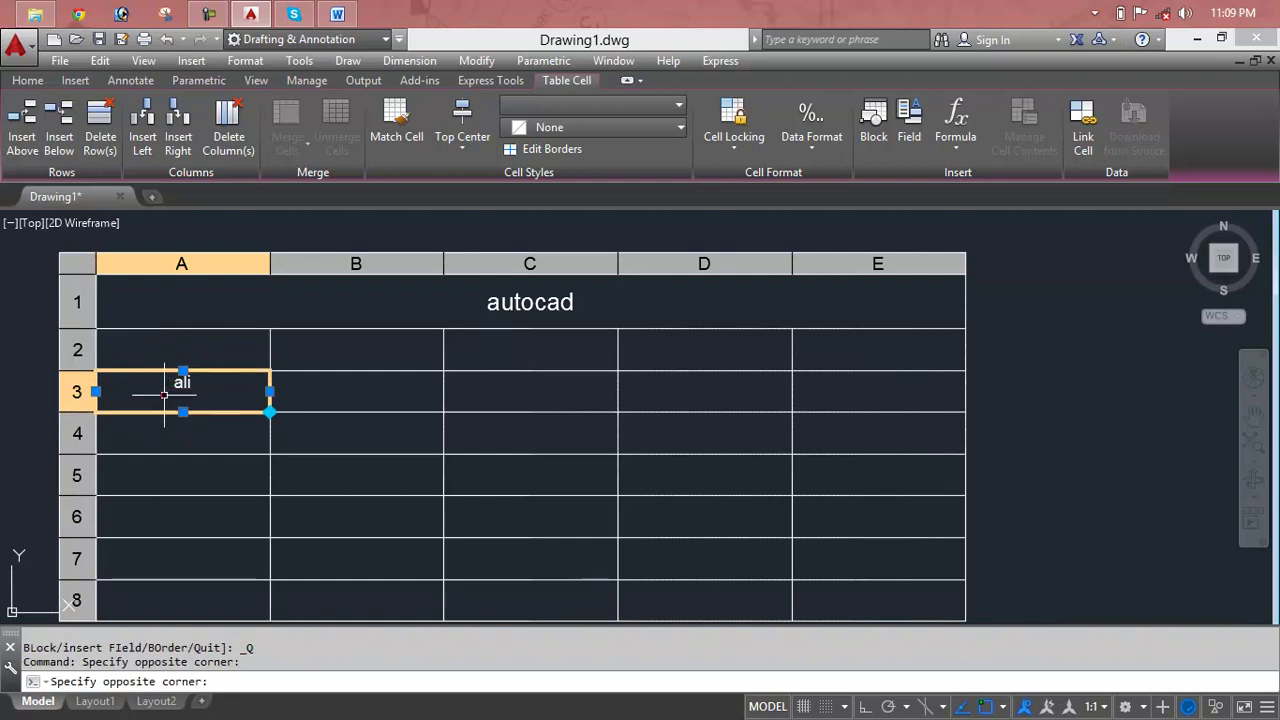
pyautogui.click(75, 391)
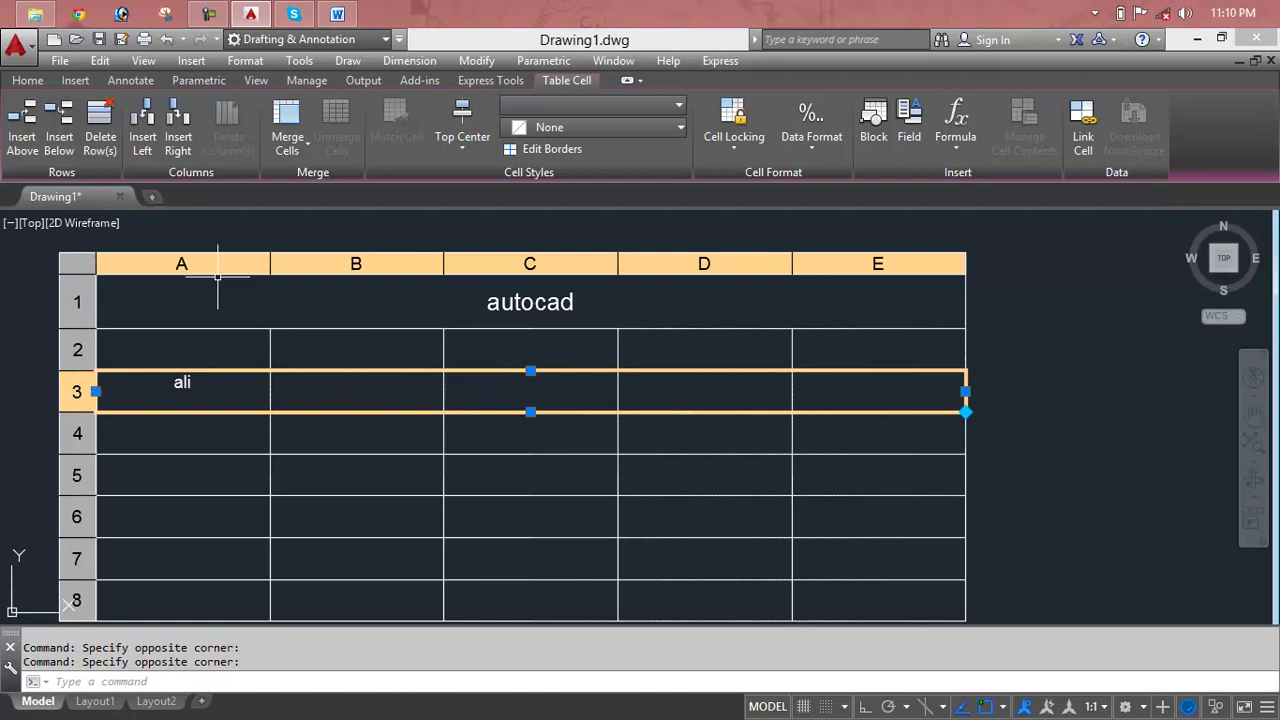
pyautogui.click(22, 142)
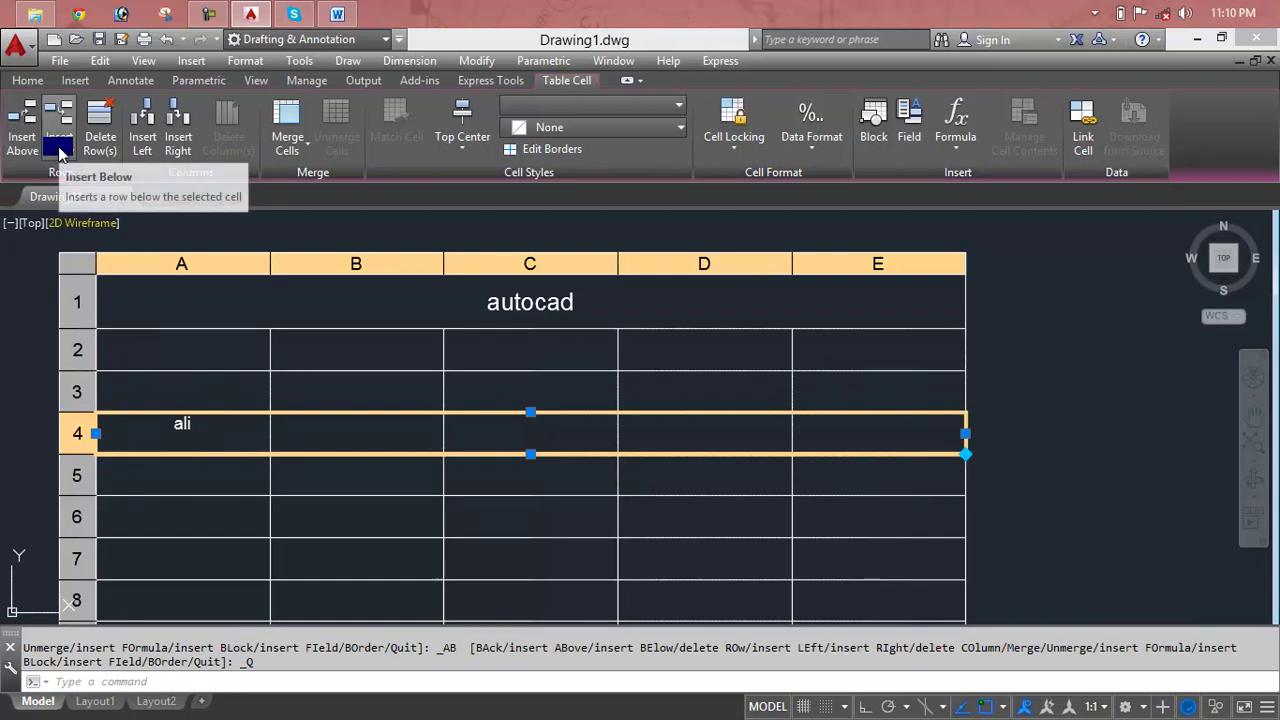
# - Delete five rows, including the ali row, so four rows remain
pyautogui.click(103, 146)
pyautogui.click(103, 146)
pyautogui.click(103, 146)
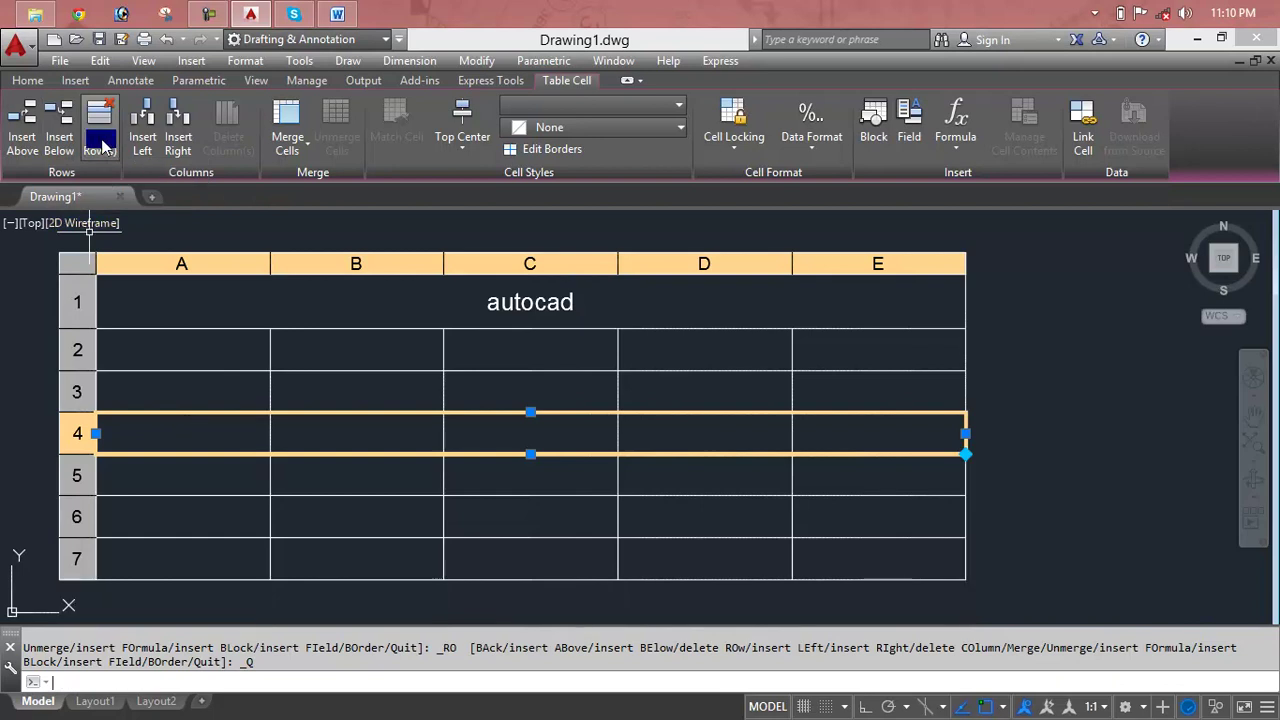
pyautogui.click(103, 146)
pyautogui.click(103, 146)
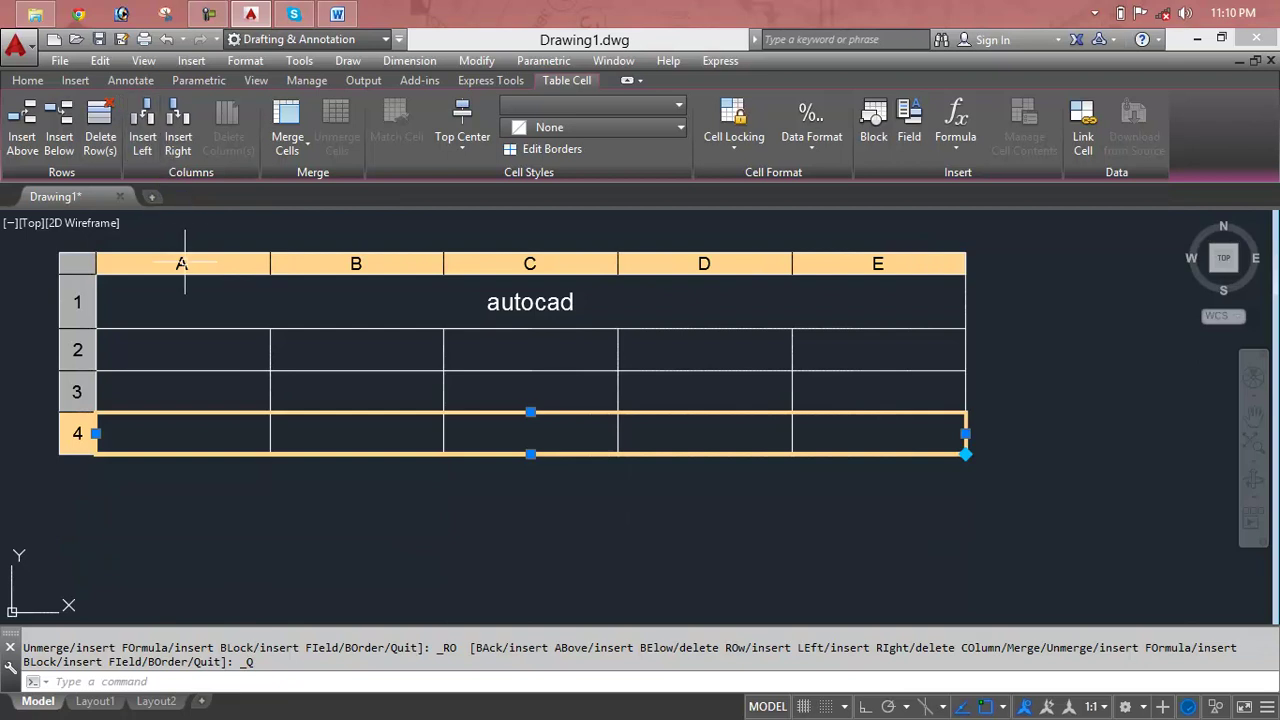
pyautogui.click(196, 350)
pyautogui.click(199, 350)
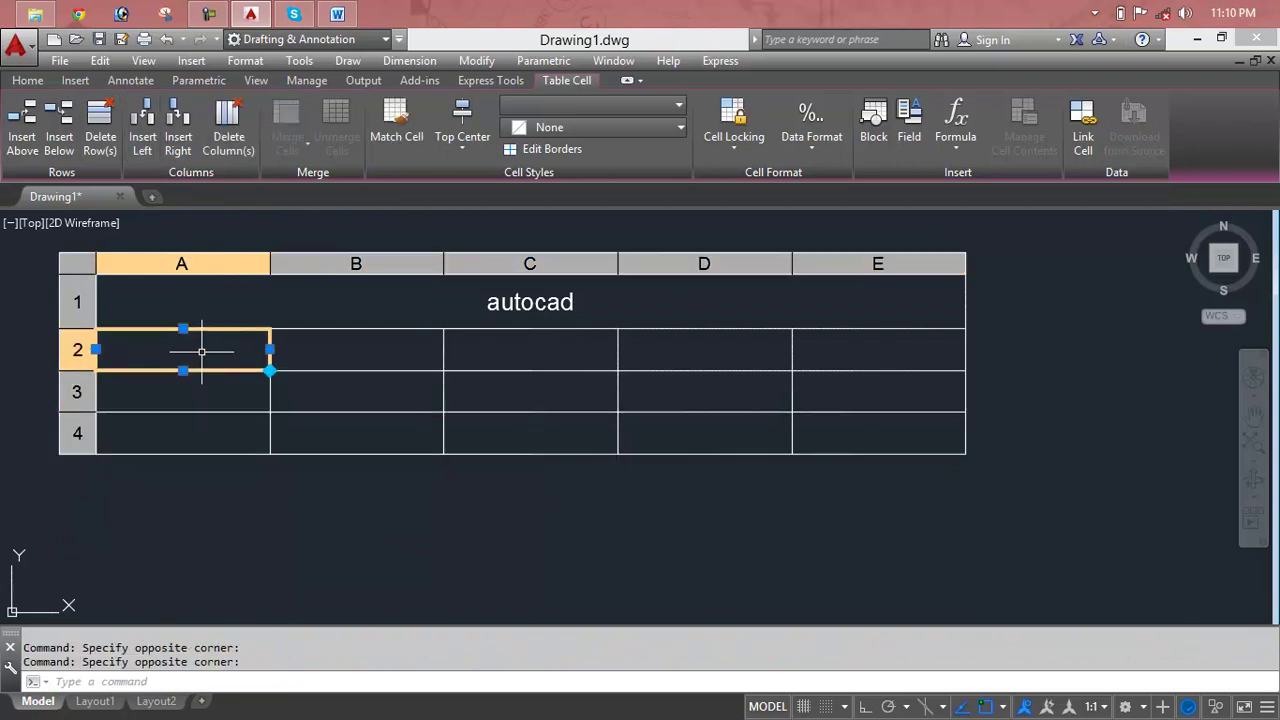
# - Enter usman in cell A2 and ali in cell B2, then close the text editor
pyautogui.write('usmna')
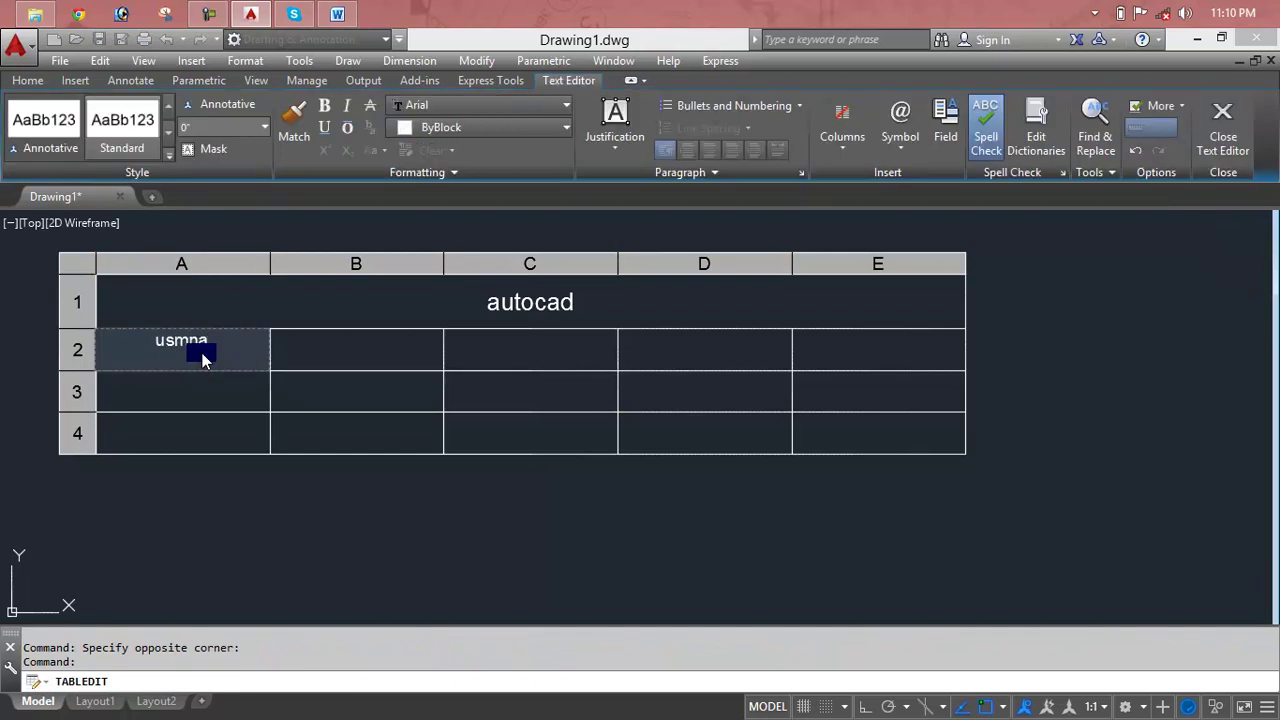
pyautogui.press('BackSpace')
pyautogui.press('BackSpace')
pyautogui.write('an')
pyautogui.press('Tab')
pyautogui.write('ali')
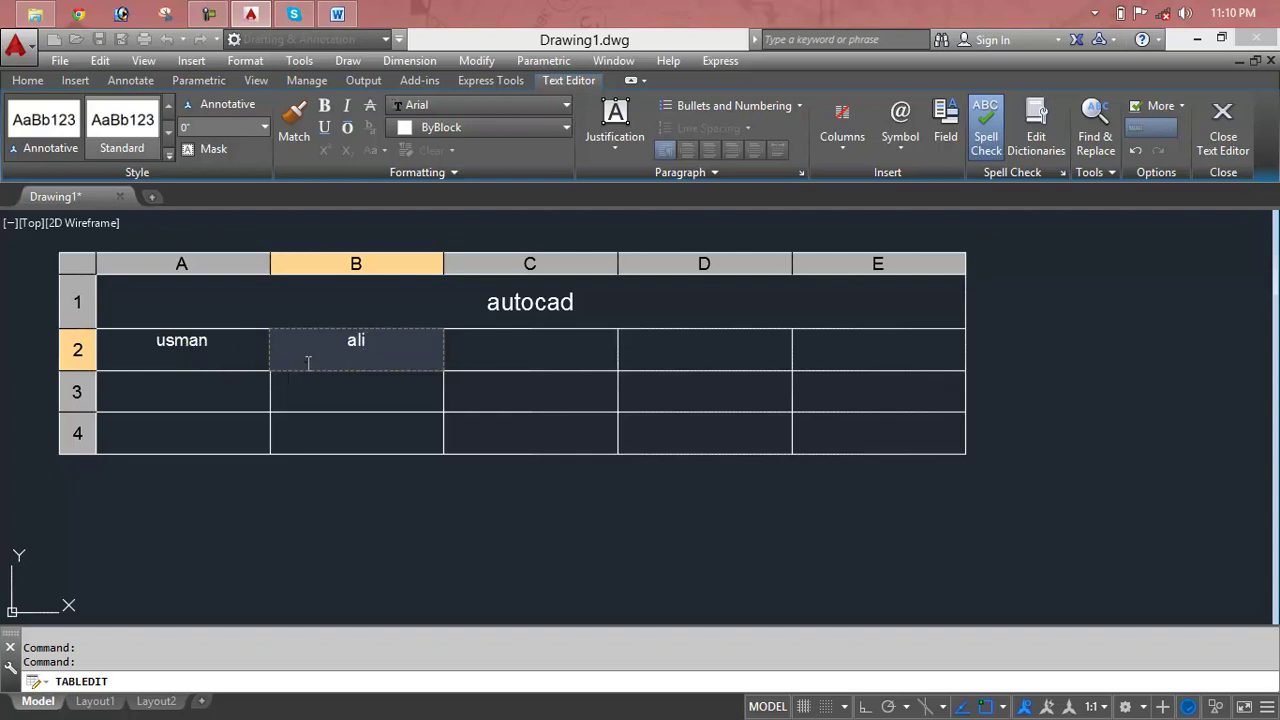
pyautogui.click(306, 363)
pyautogui.click(259, 348)
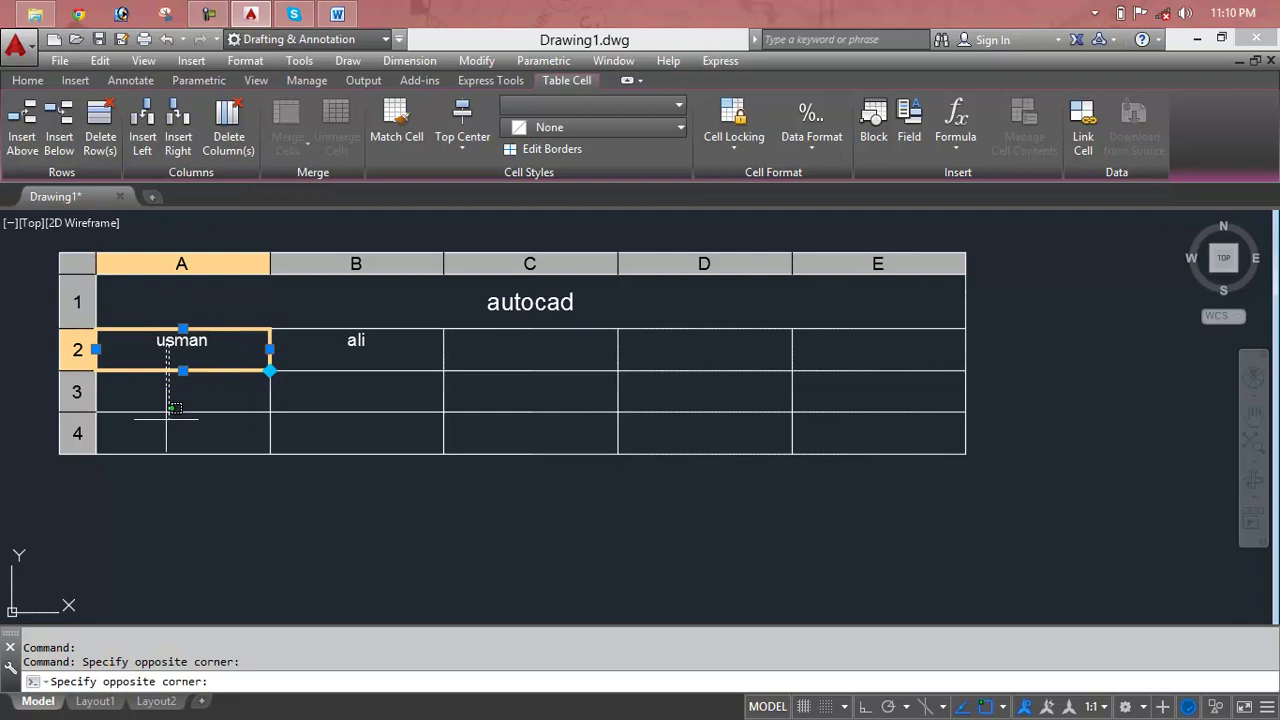
# - Insert columns left of A and right of B, then delete two columns to restore five
pyautogui.moveTo(169, 340); pyautogui.dragTo(177, 425)
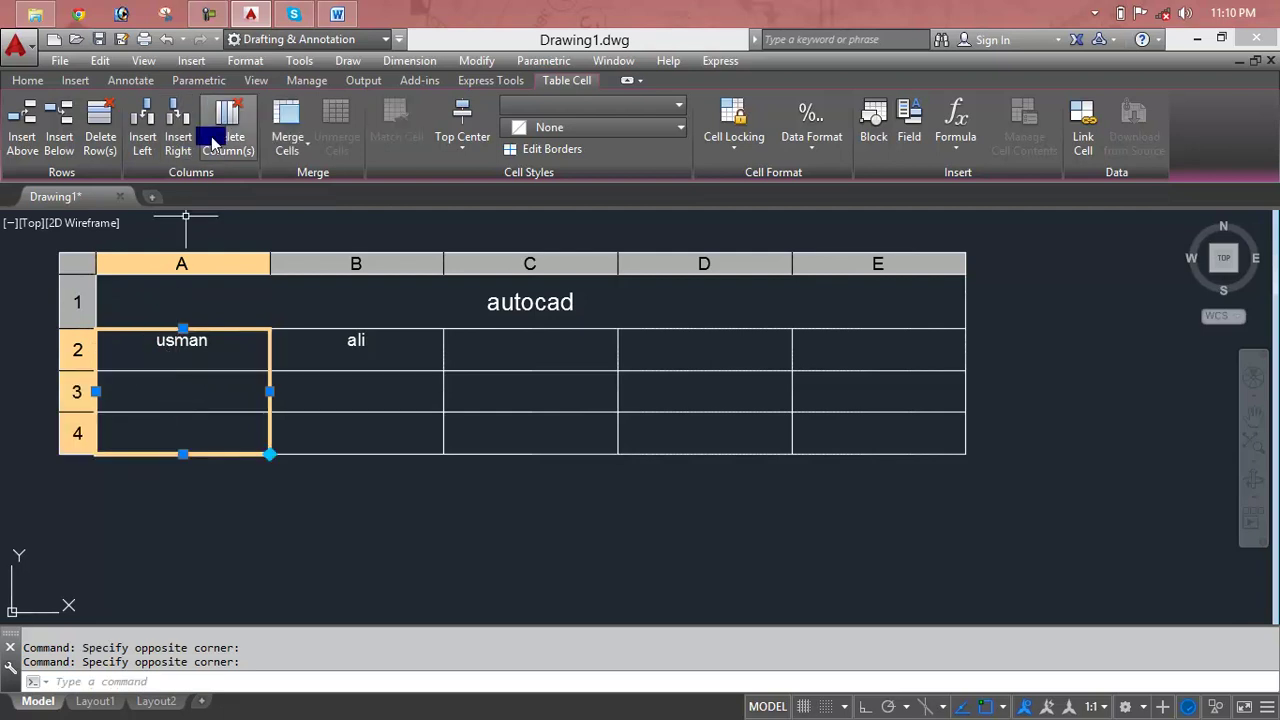
pyautogui.click(146, 128)
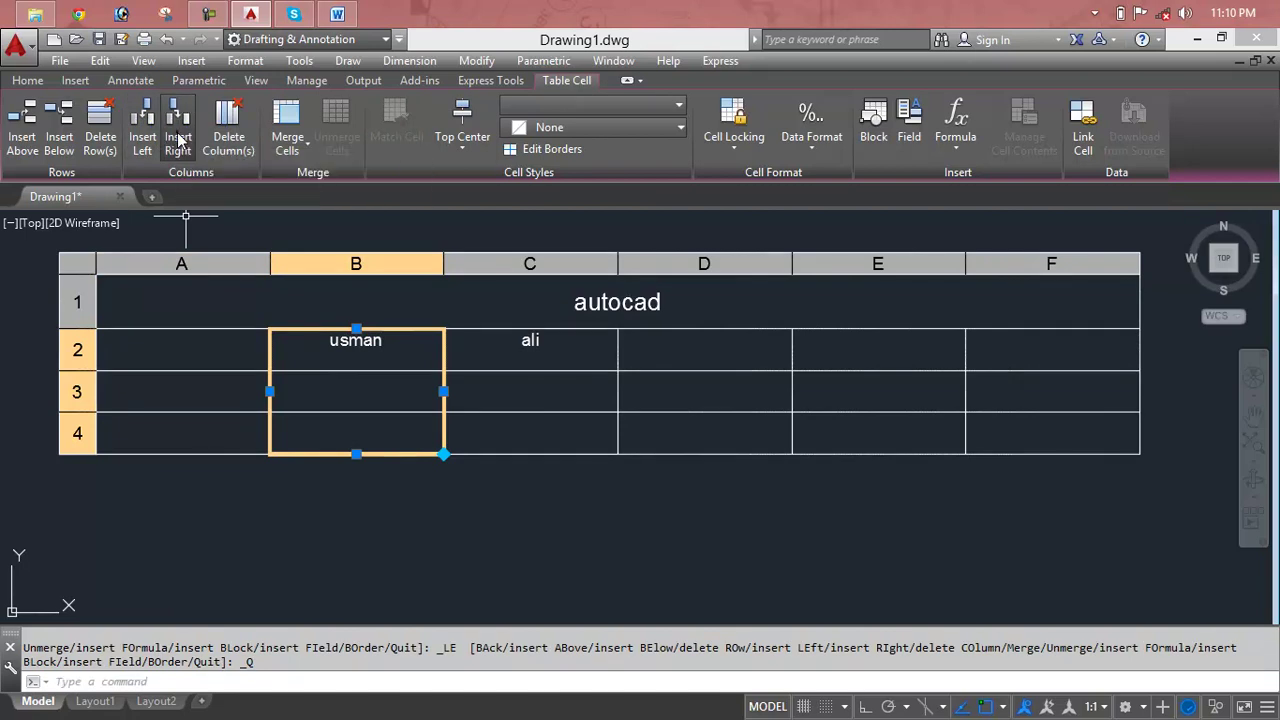
pyautogui.click(176, 130)
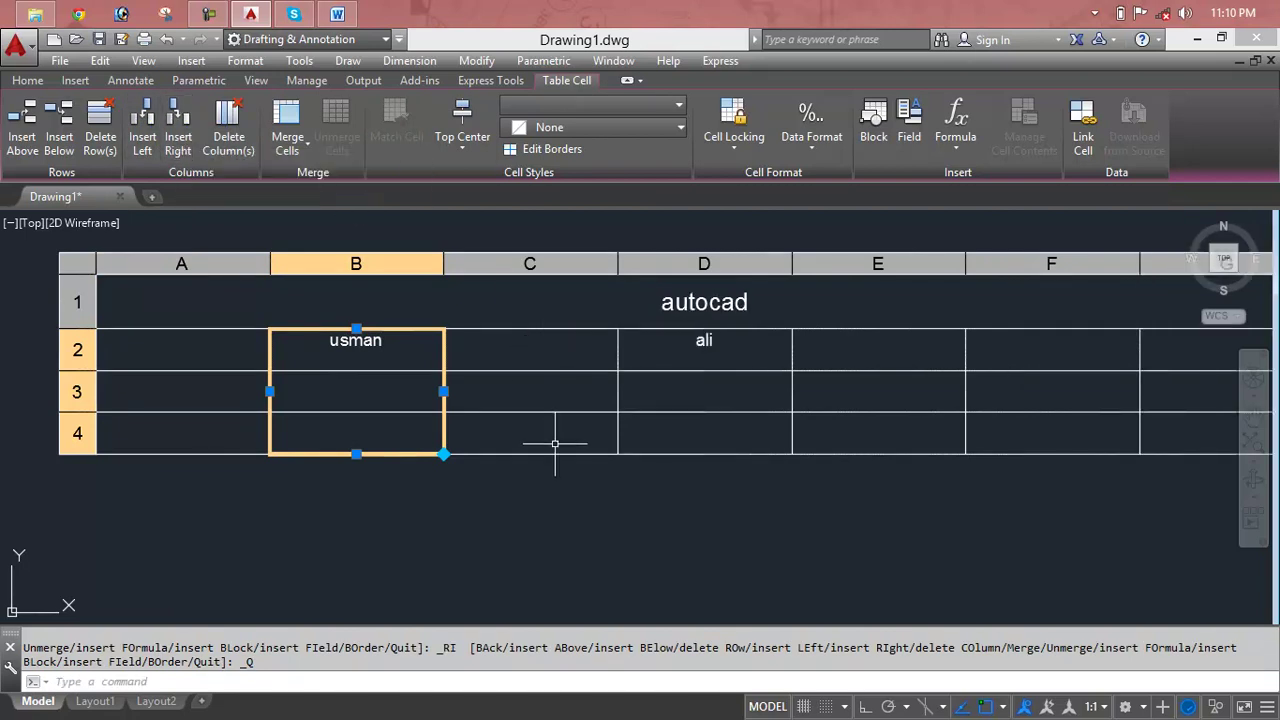
pyautogui.click(230, 140)
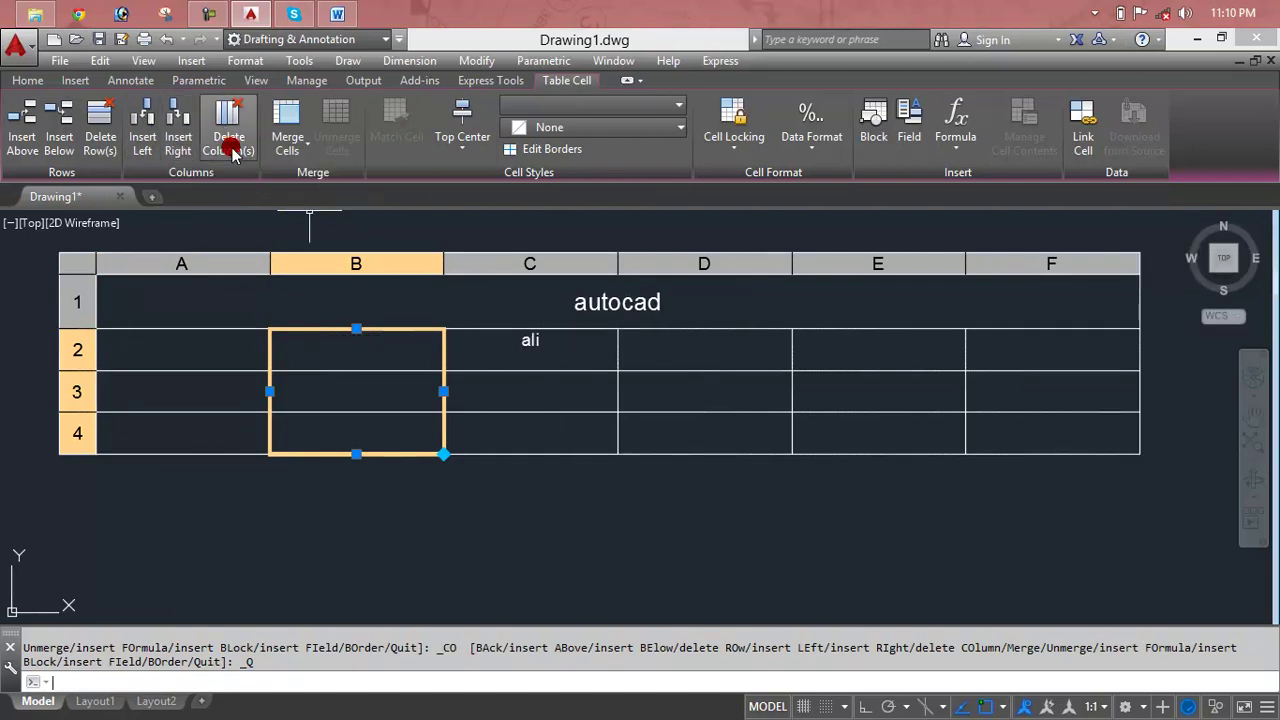
pyautogui.click(232, 152)
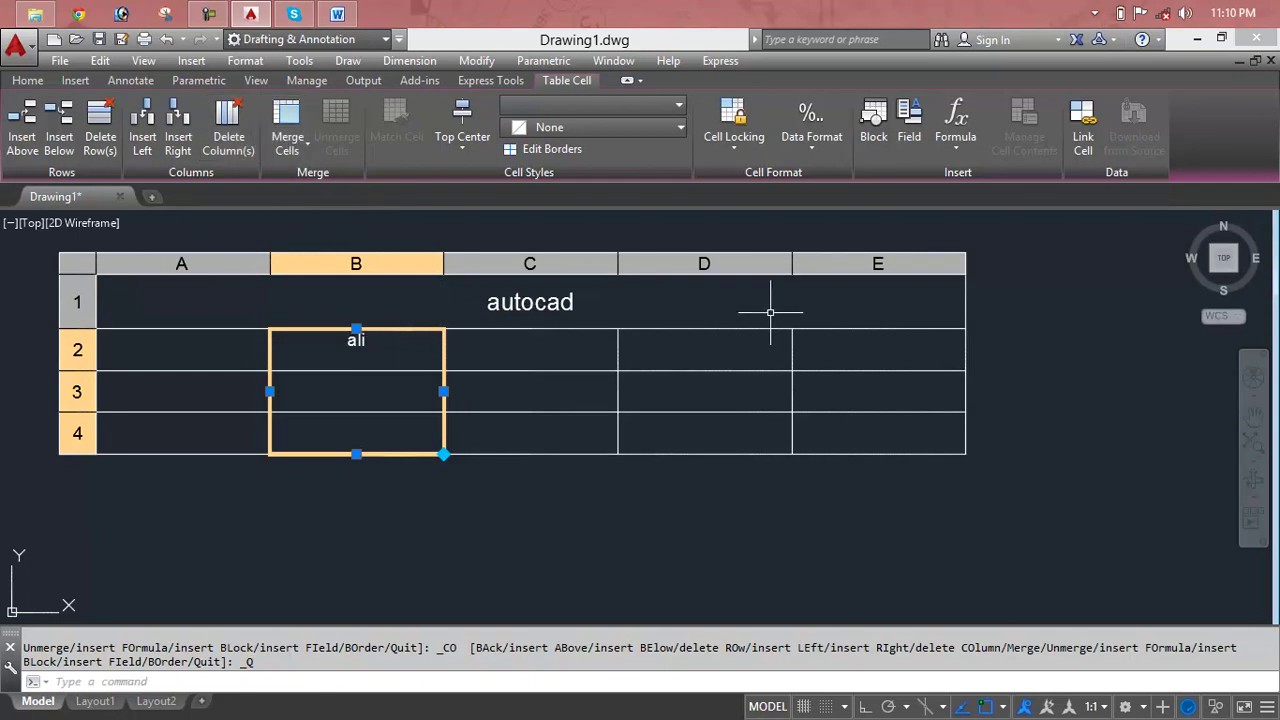
# - Select cells A2 and B2 together as one range
pyautogui.click(757, 362)
pyautogui.moveTo(208, 349); pyautogui.dragTo(418, 351)
pyautogui.click(387, 351)
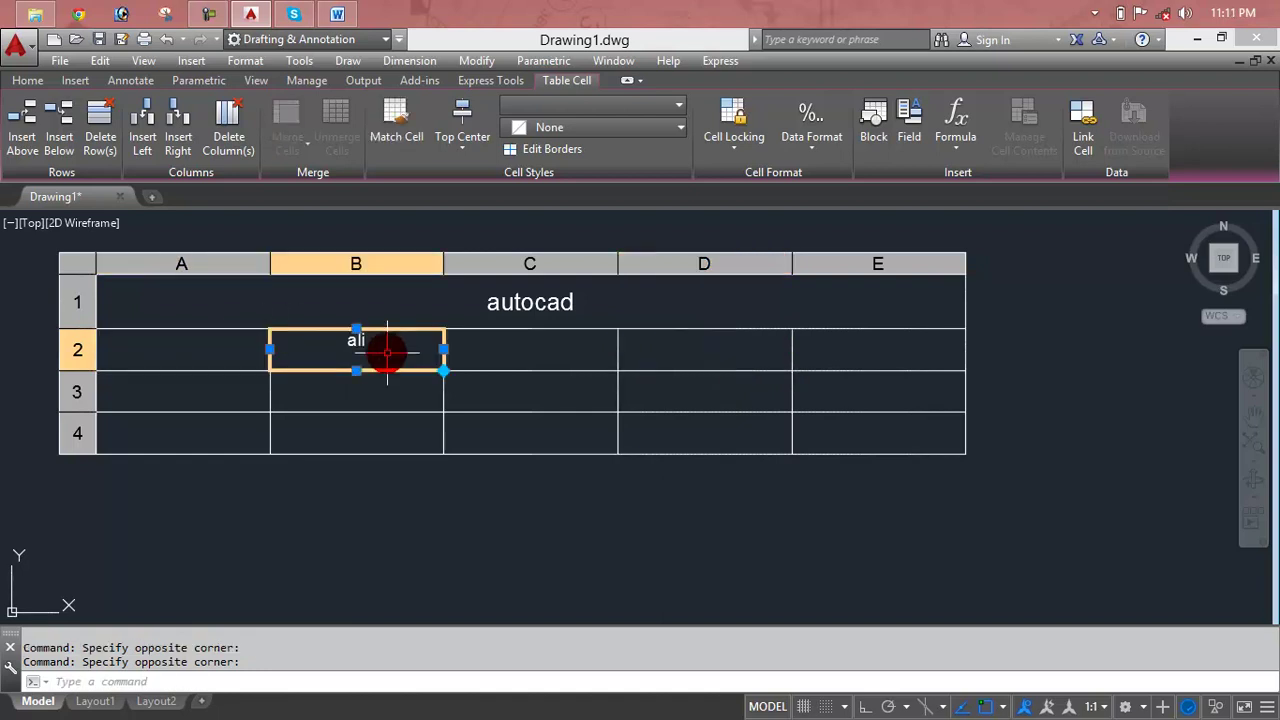
pyautogui.click(230, 350)
pyautogui.moveTo(230, 350); pyautogui.dragTo(372, 354)
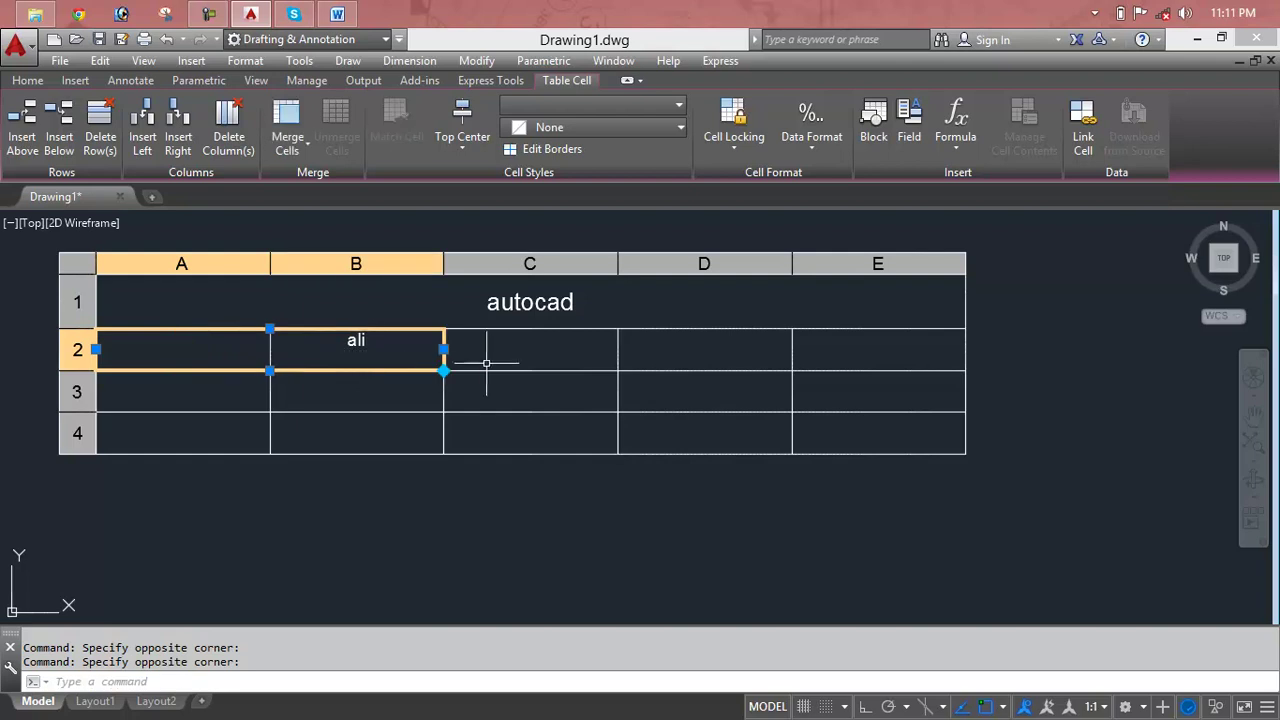
# - Merge cells A2 and B2 into one cell and type ali into it
pyautogui.click(308, 158)
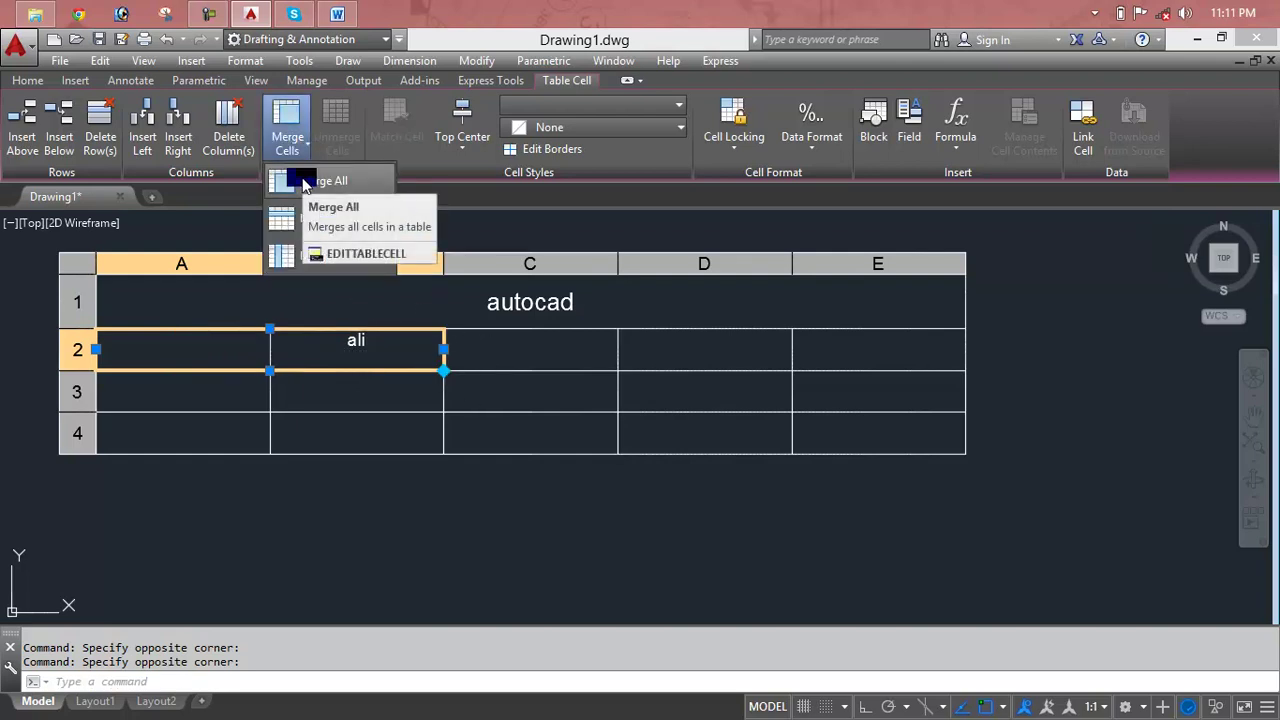
pyautogui.click(305, 182)
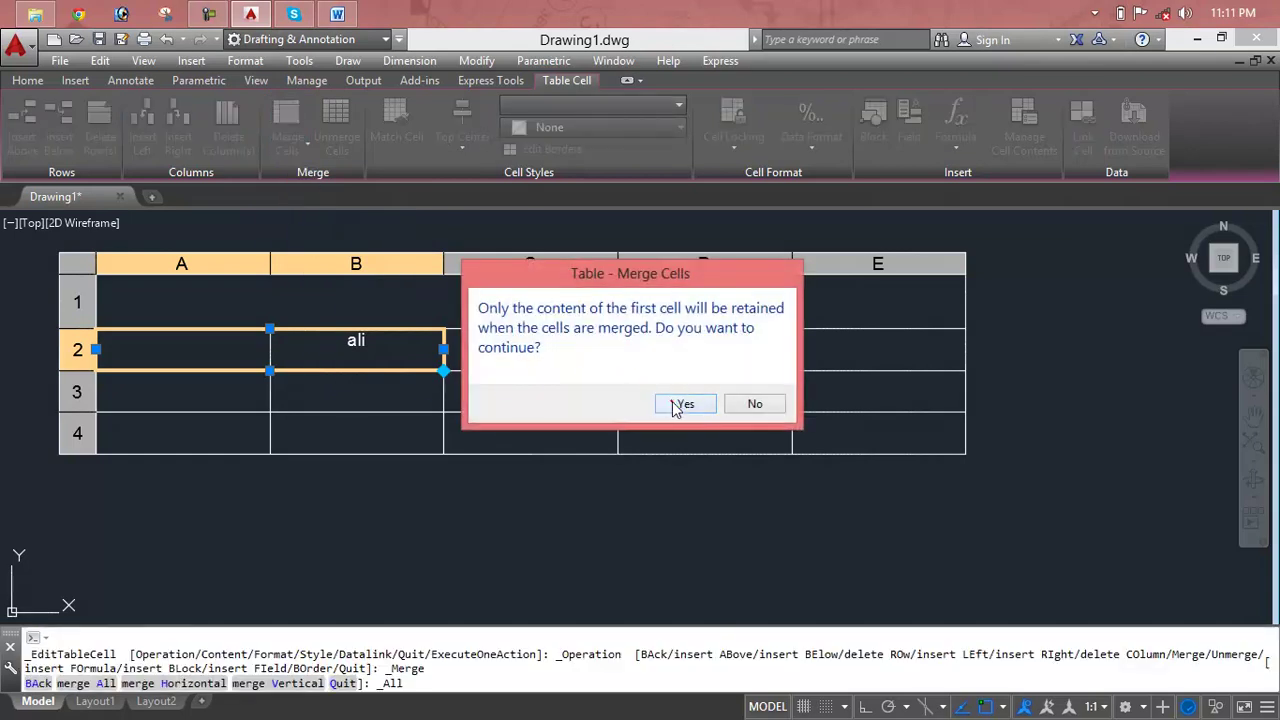
pyautogui.click(675, 405)
pyautogui.click(350, 392)
pyautogui.click(336, 363)
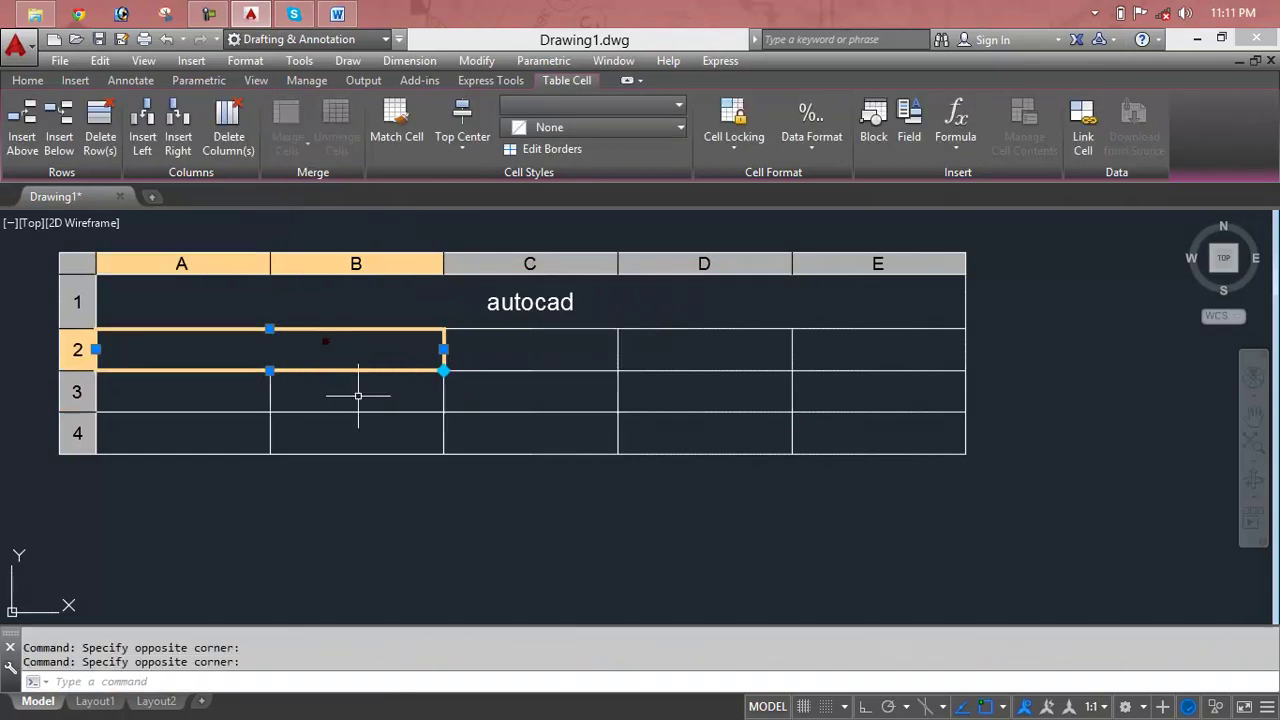
pyautogui.click(355, 403)
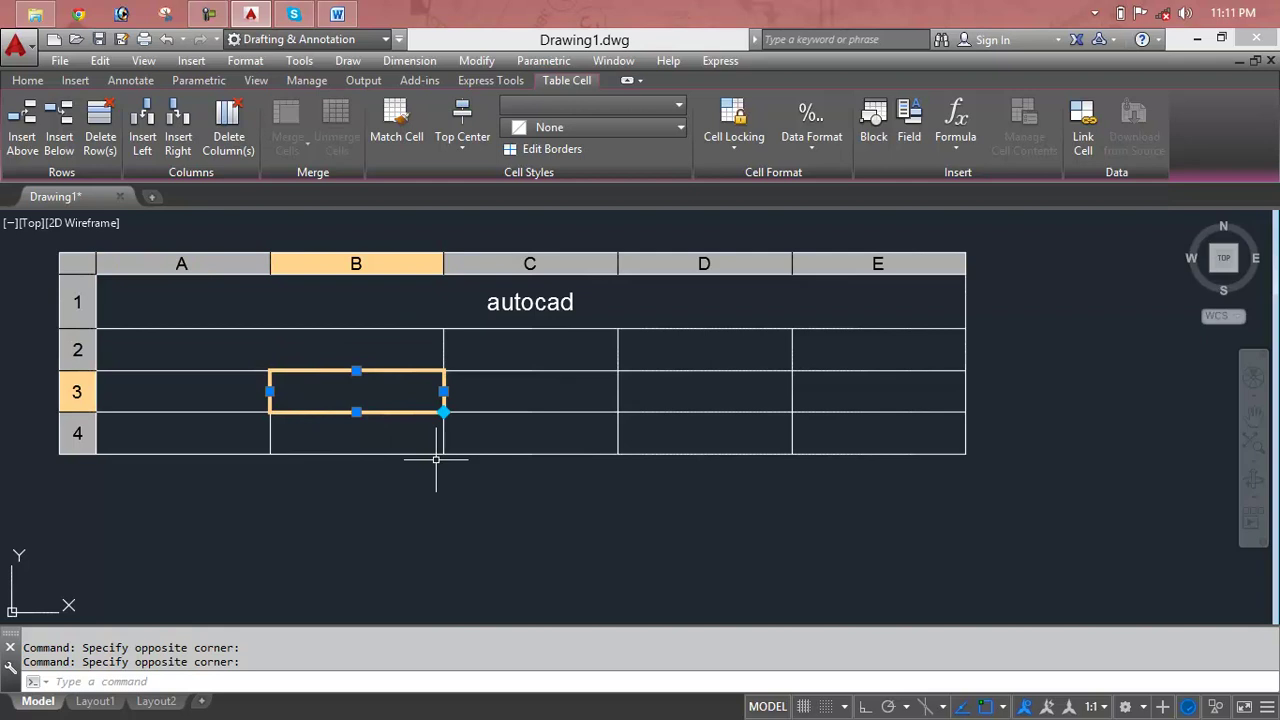
pyautogui.click(300, 345)
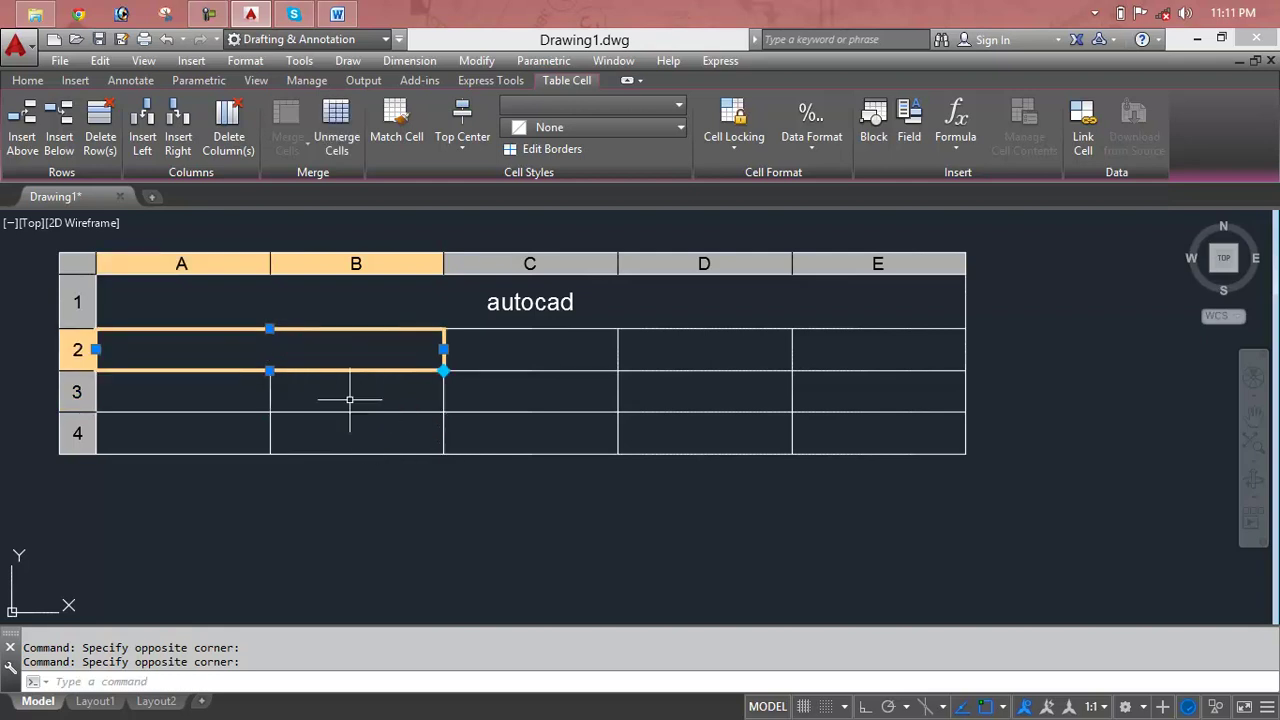
pyautogui.press('Escape')
pyautogui.press('Escape')
pyautogui.click(345, 358)
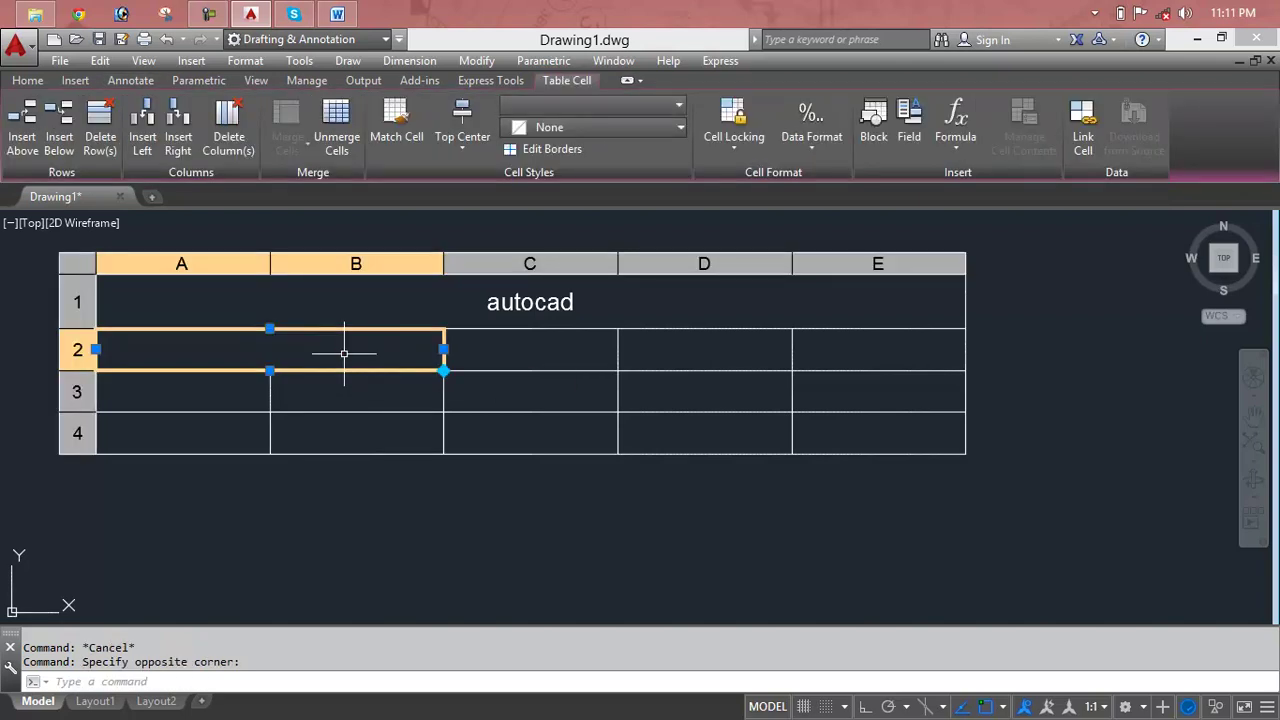
pyautogui.write('ali')
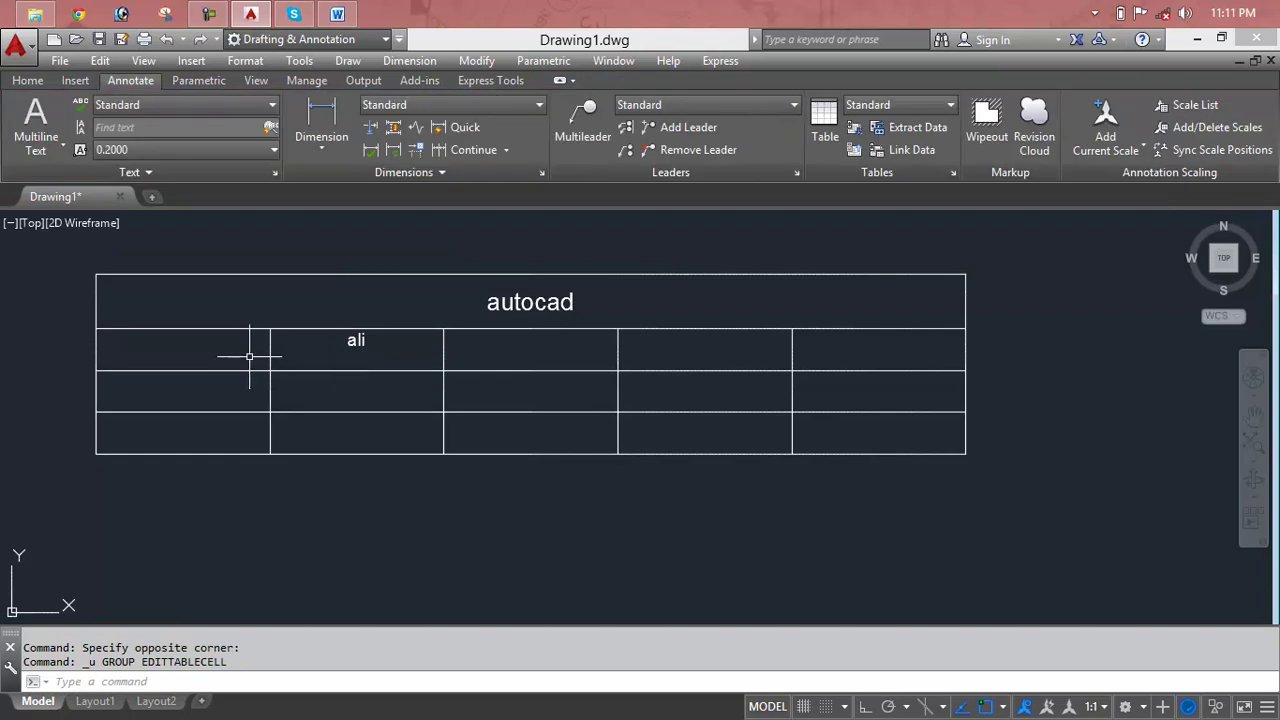
# - Merge all five cells of row 2, A2 to E2, into a single cell
pyautogui.moveTo(179, 355); pyautogui.dragTo(875, 360)
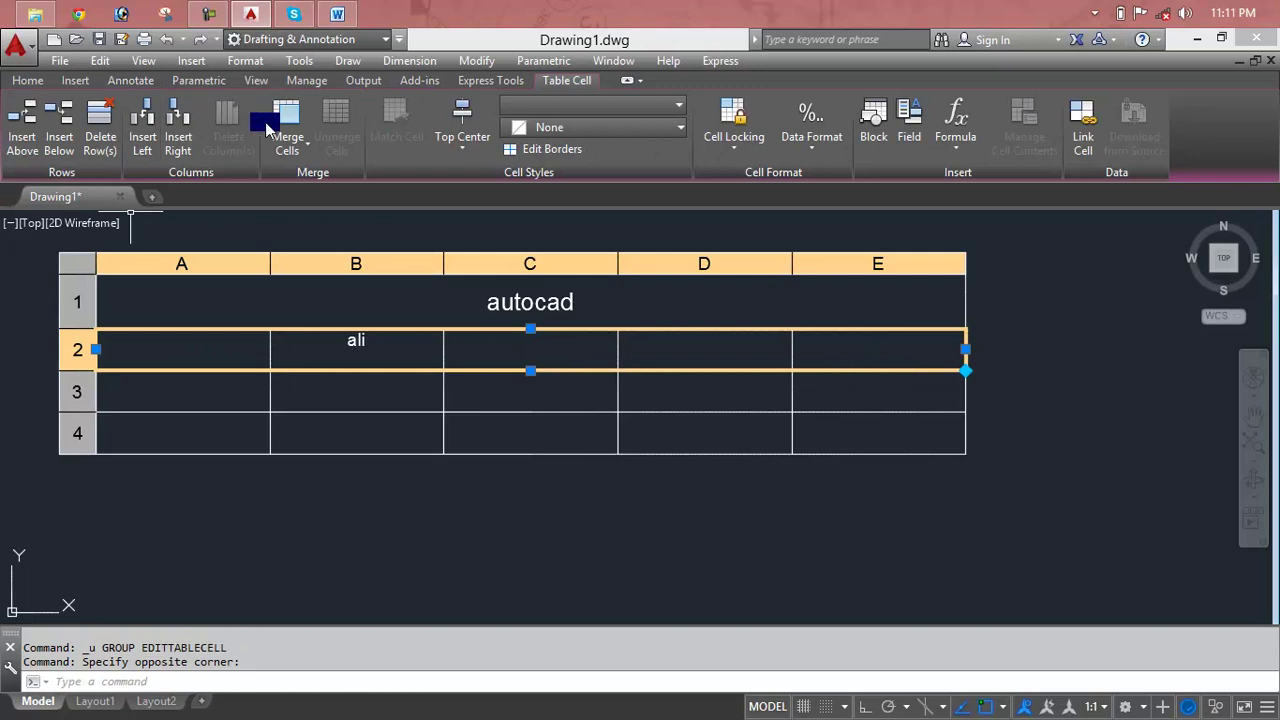
pyautogui.click(300, 148)
pyautogui.click(322, 180)
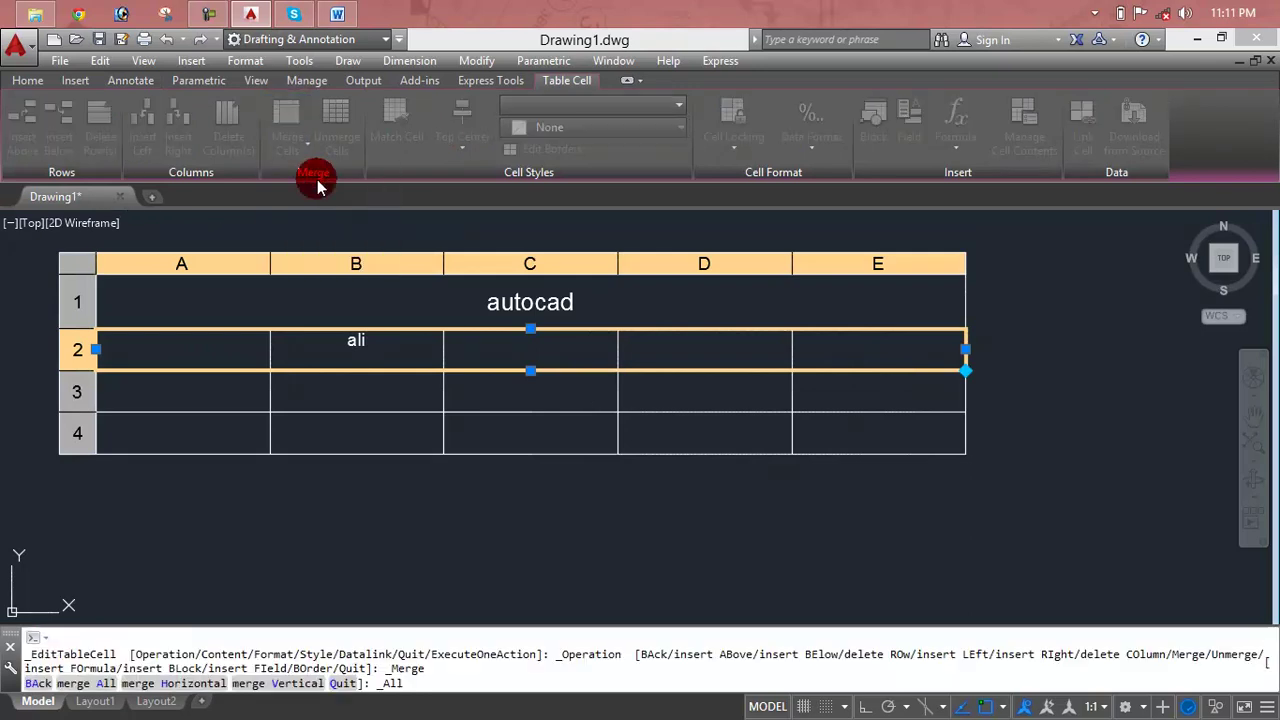
pyautogui.click(680, 403)
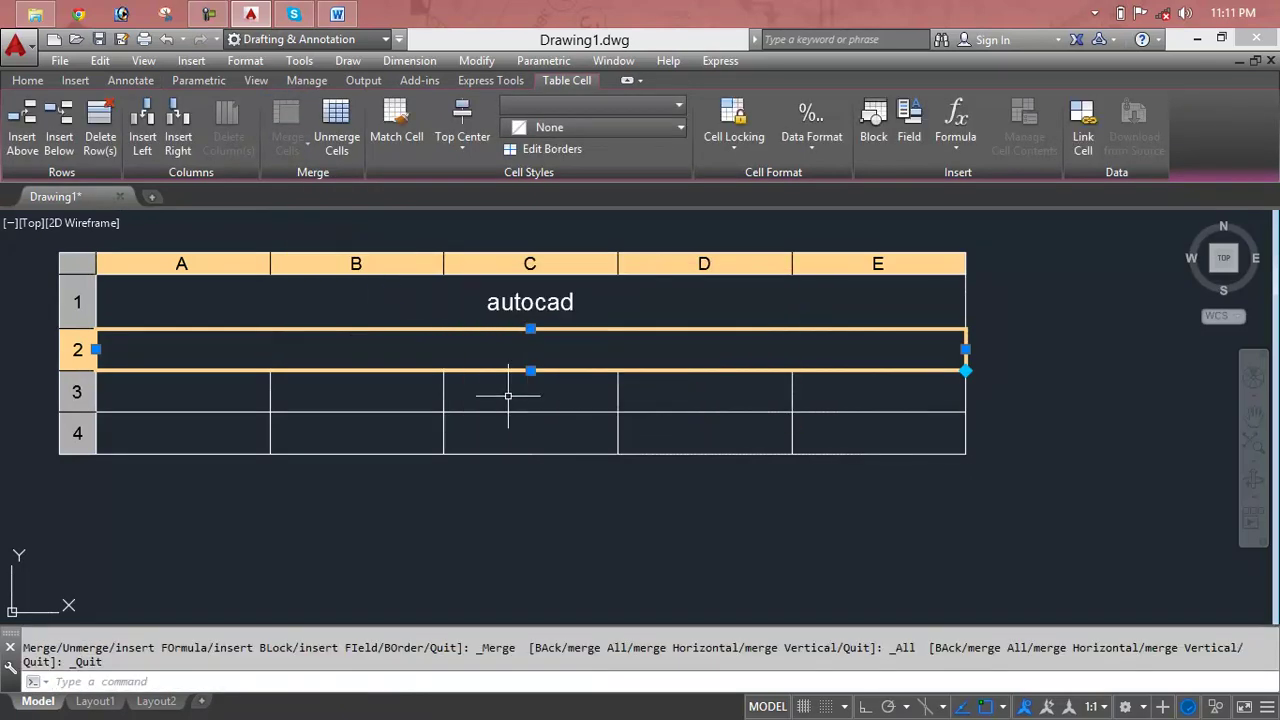
pyautogui.click(518, 392)
pyautogui.click(521, 349)
pyautogui.click(528, 390)
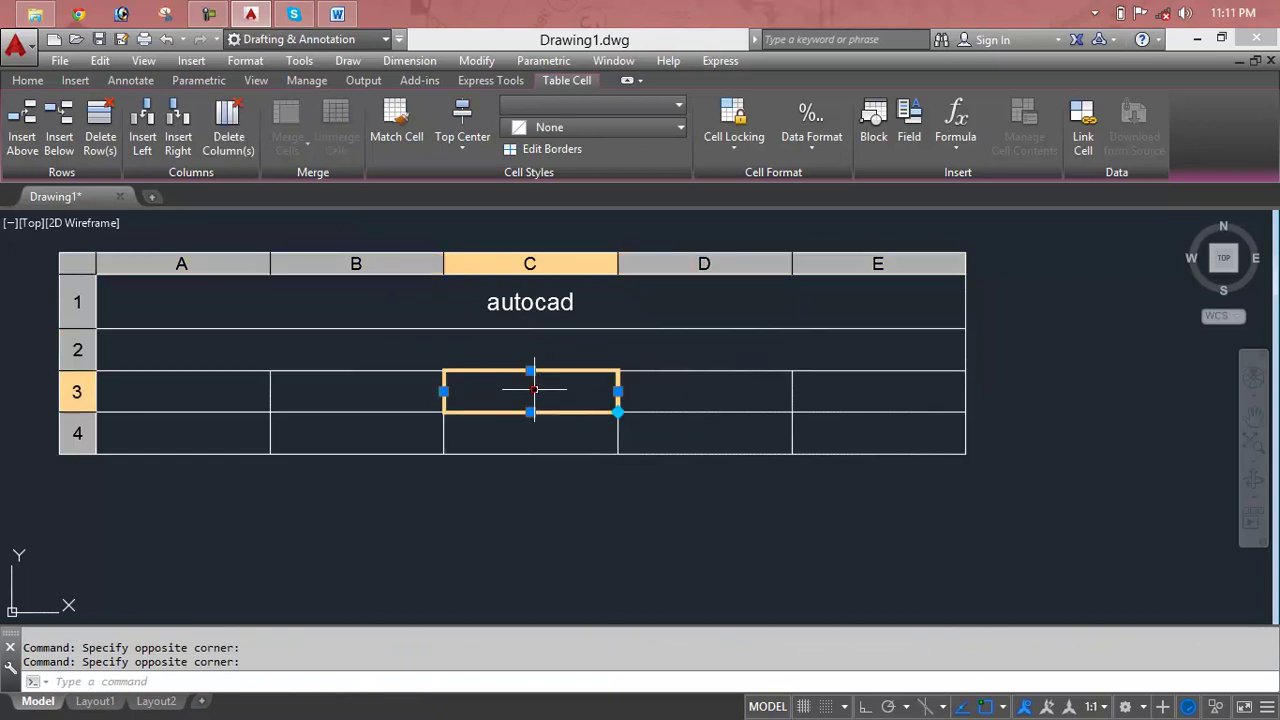
# - Match cell B3's formatting onto row 2 and the title row, splitting them into separate cells
pyautogui.click(312, 382)
pyautogui.click(397, 125)
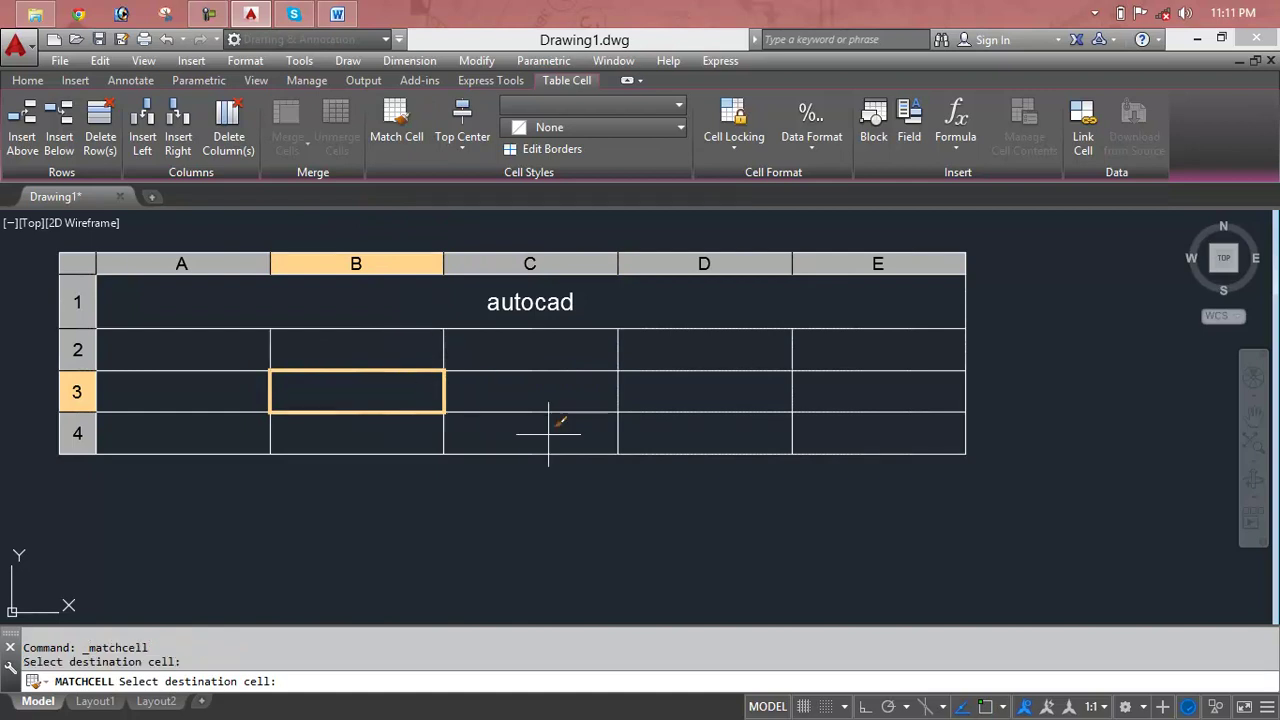
pyautogui.click(472, 386)
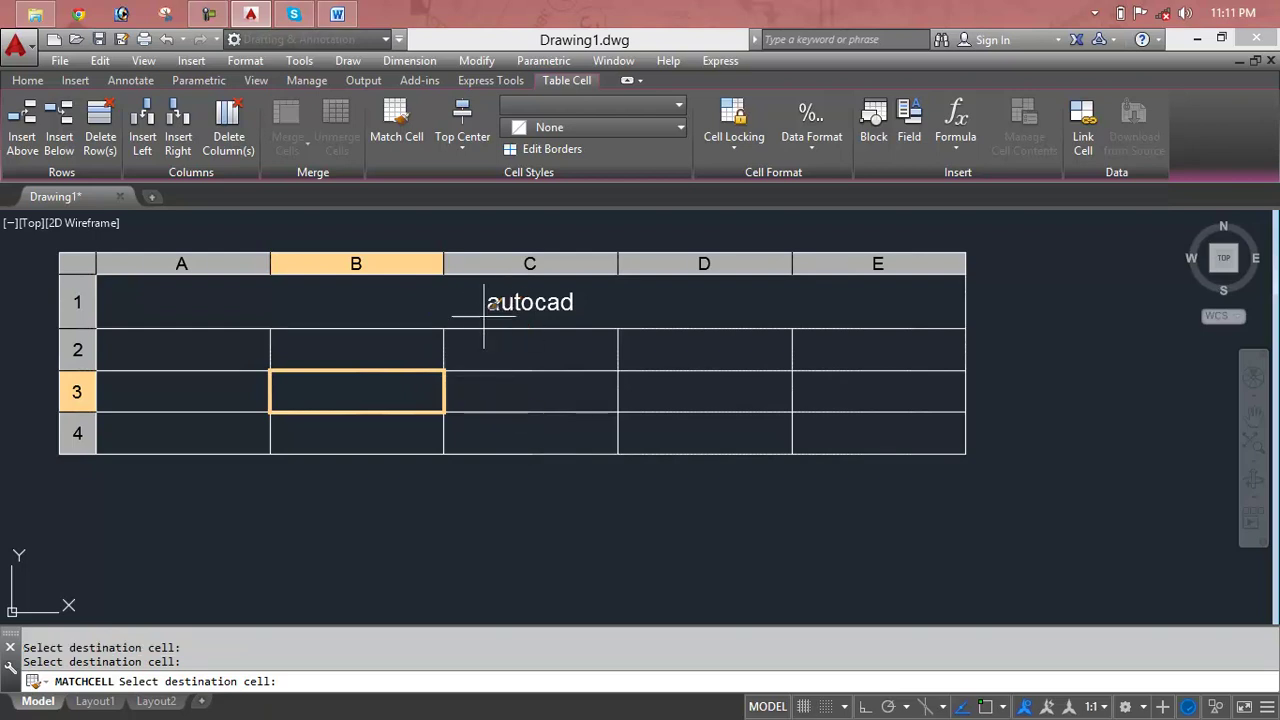
pyautogui.click(148, 310)
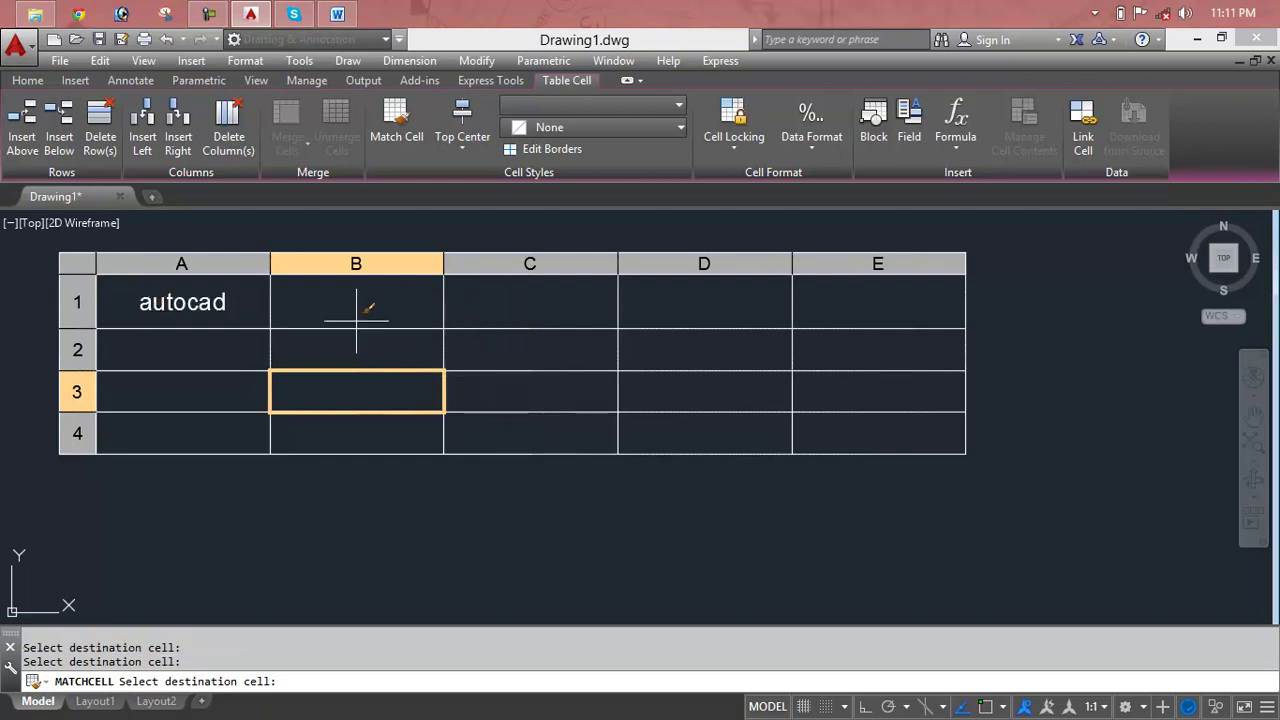
pyautogui.click(417, 462)
pyautogui.click(327, 314)
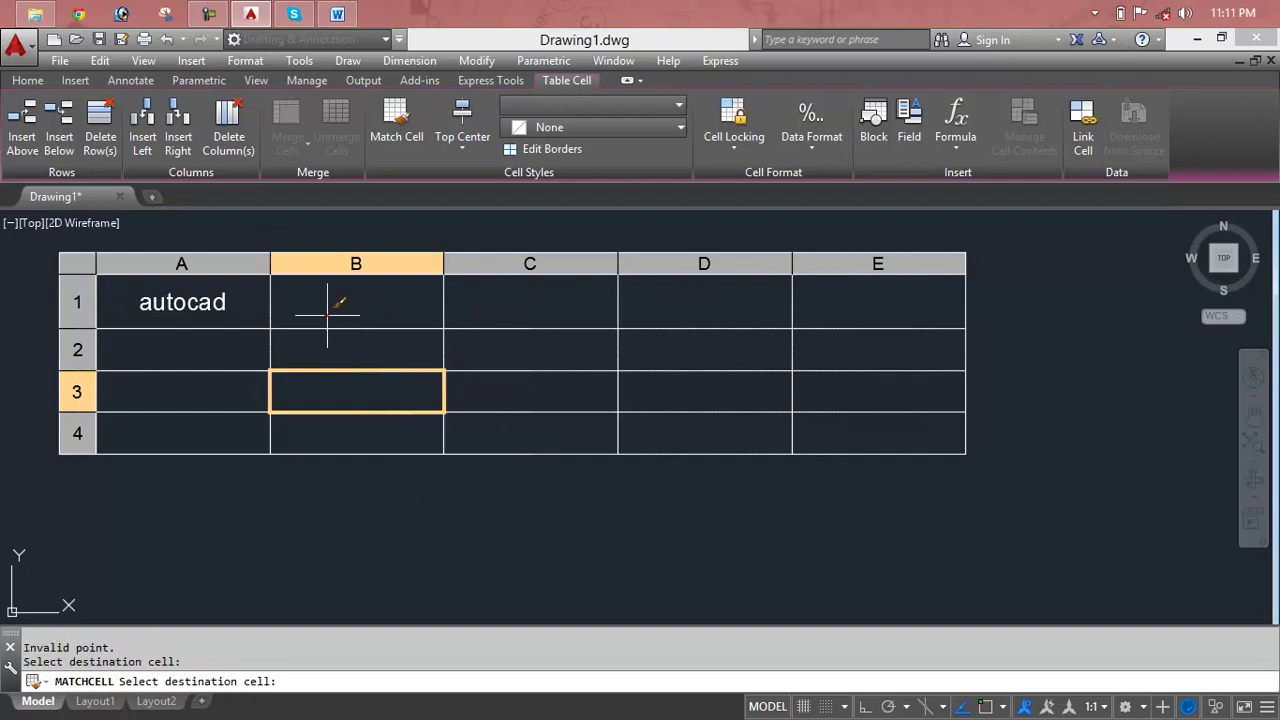
pyautogui.click(250, 310)
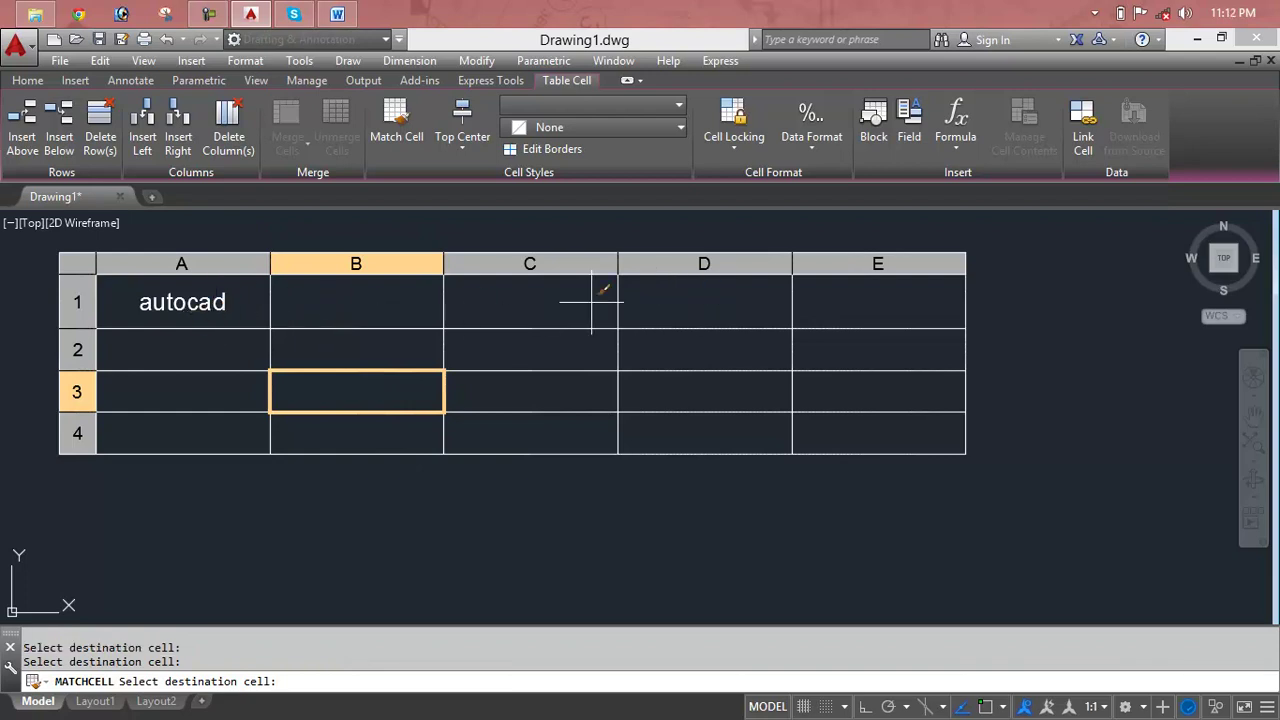
pyautogui.press('Escape')
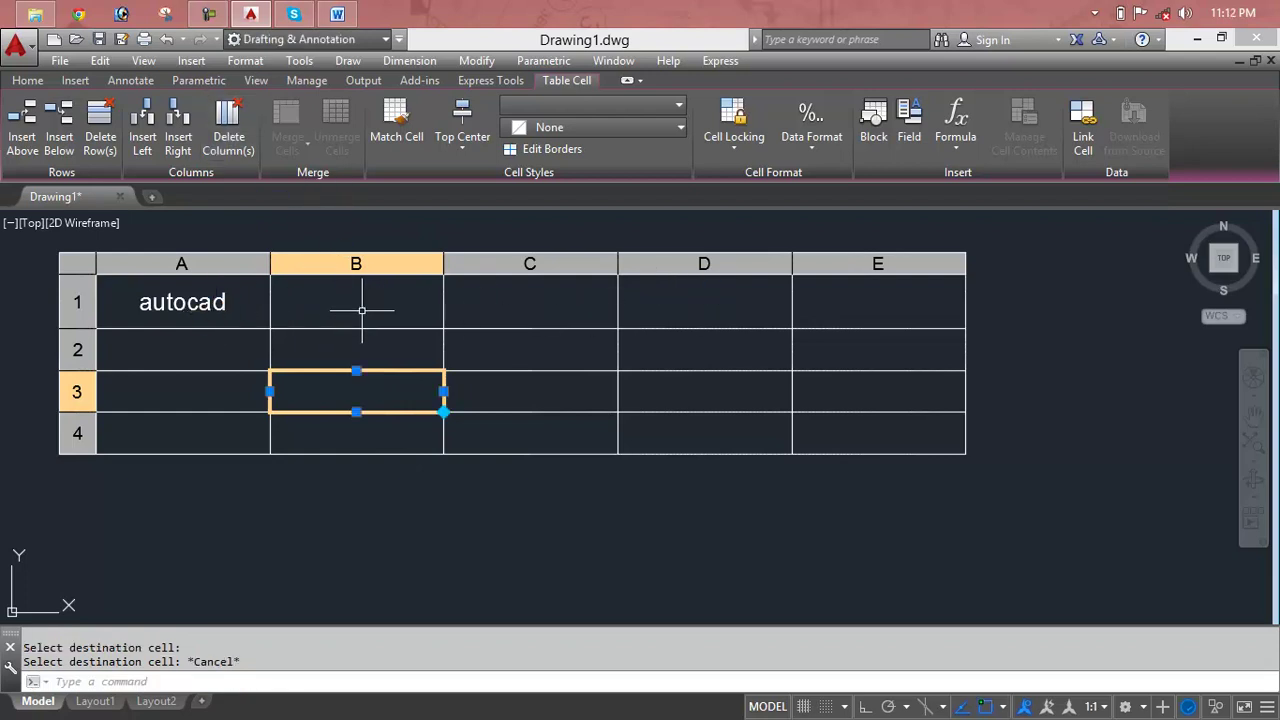
pyautogui.click(228, 308)
# - Merge the title row A1 to E1 back into a single cell
pyautogui.click(840, 305)
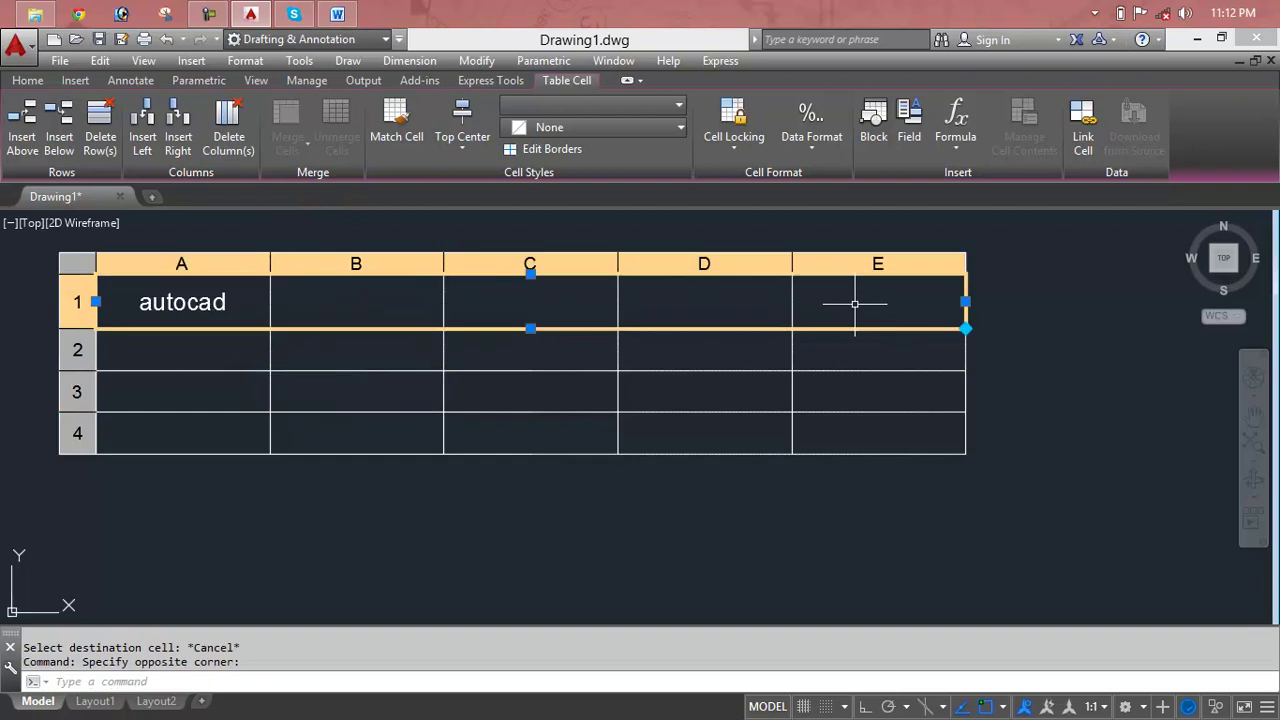
pyautogui.click(293, 120)
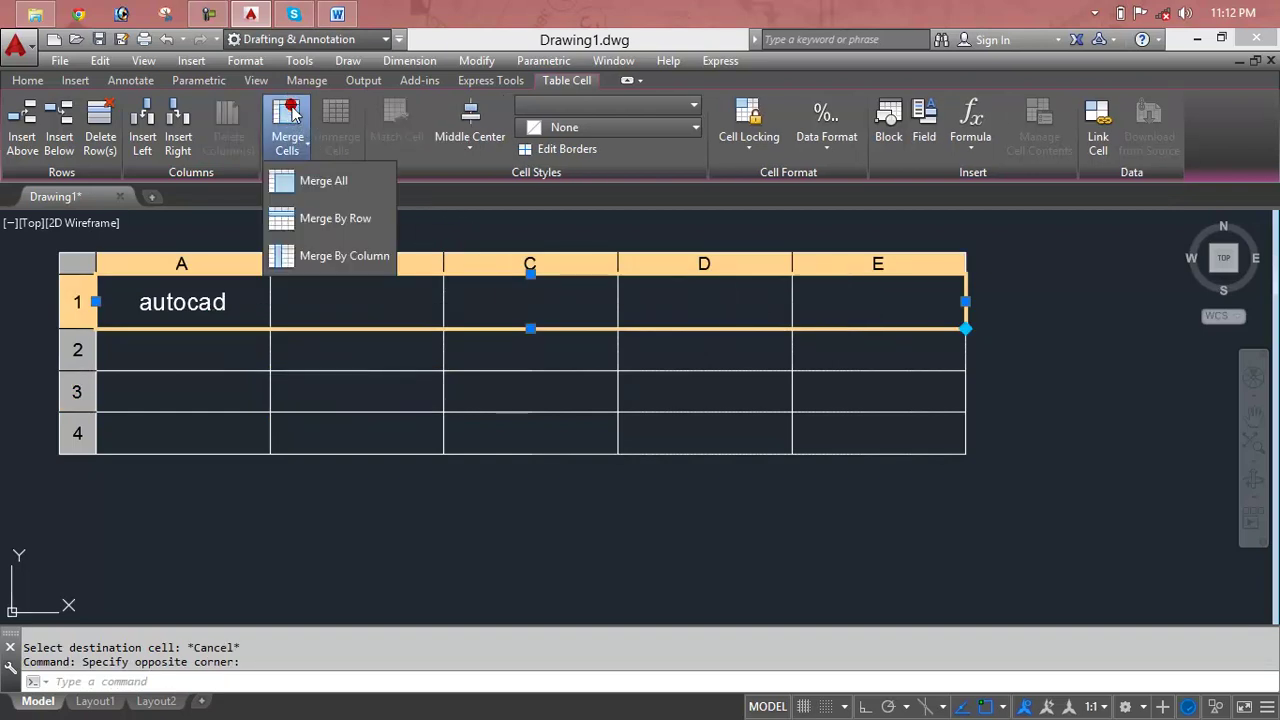
pyautogui.click(286, 184)
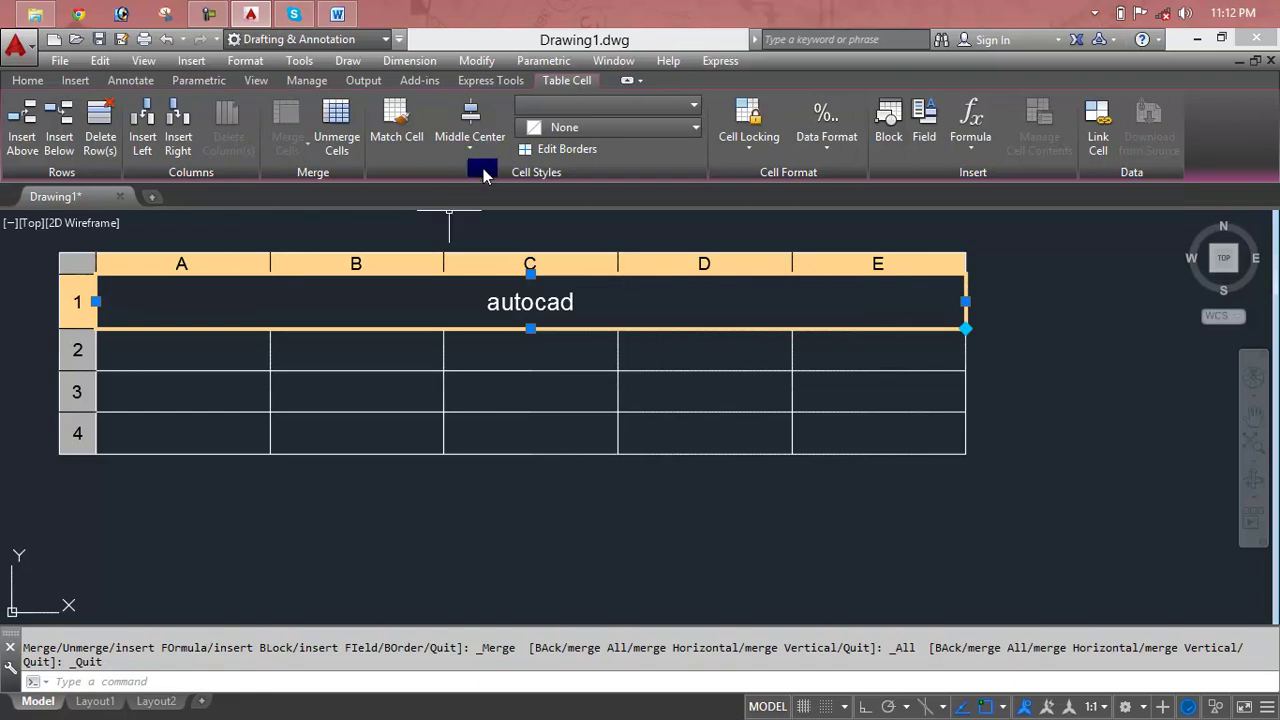
# - Align the autocad title Bottom Center, after trying Top Right and Top Center
pyautogui.click(486, 159)
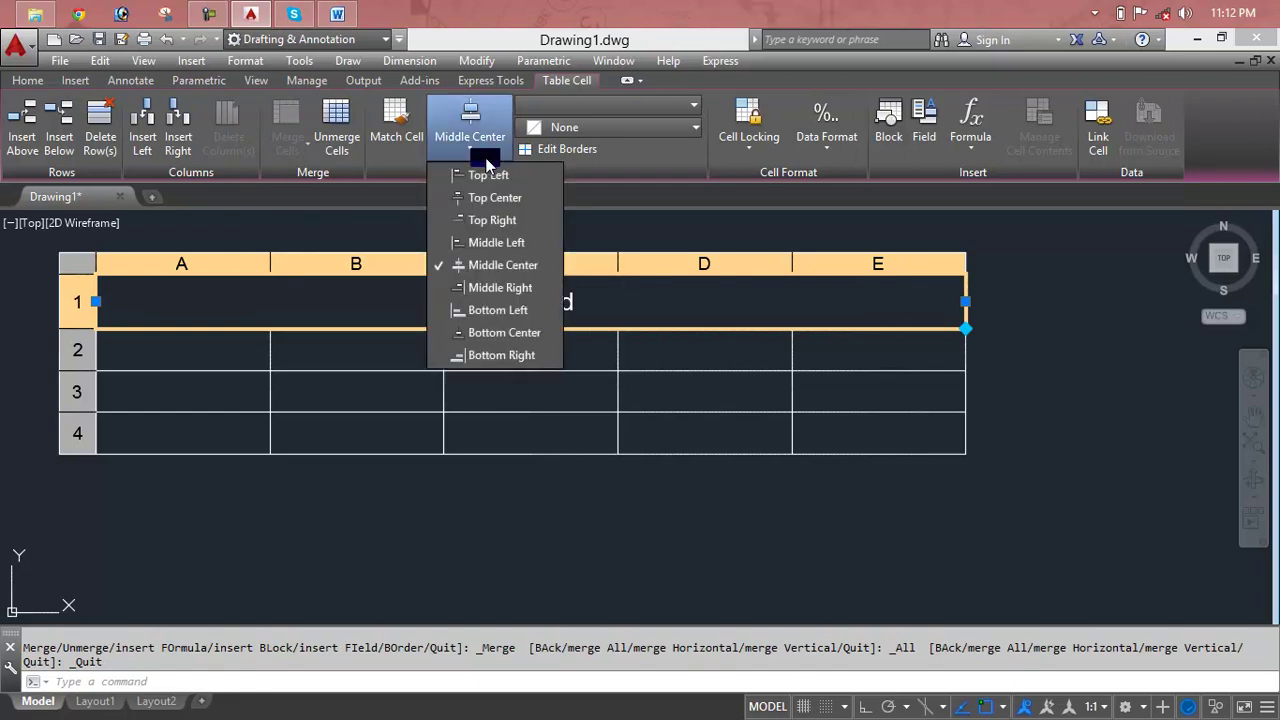
pyautogui.click(497, 220)
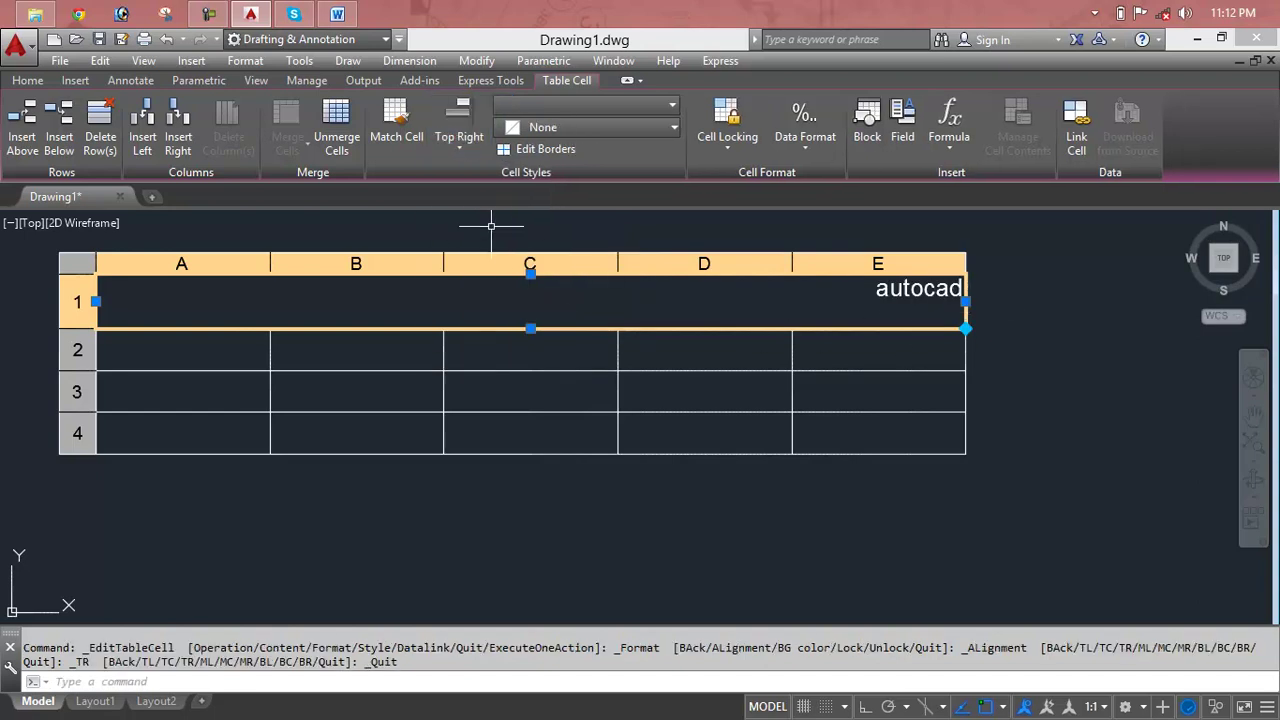
pyautogui.click(459, 150)
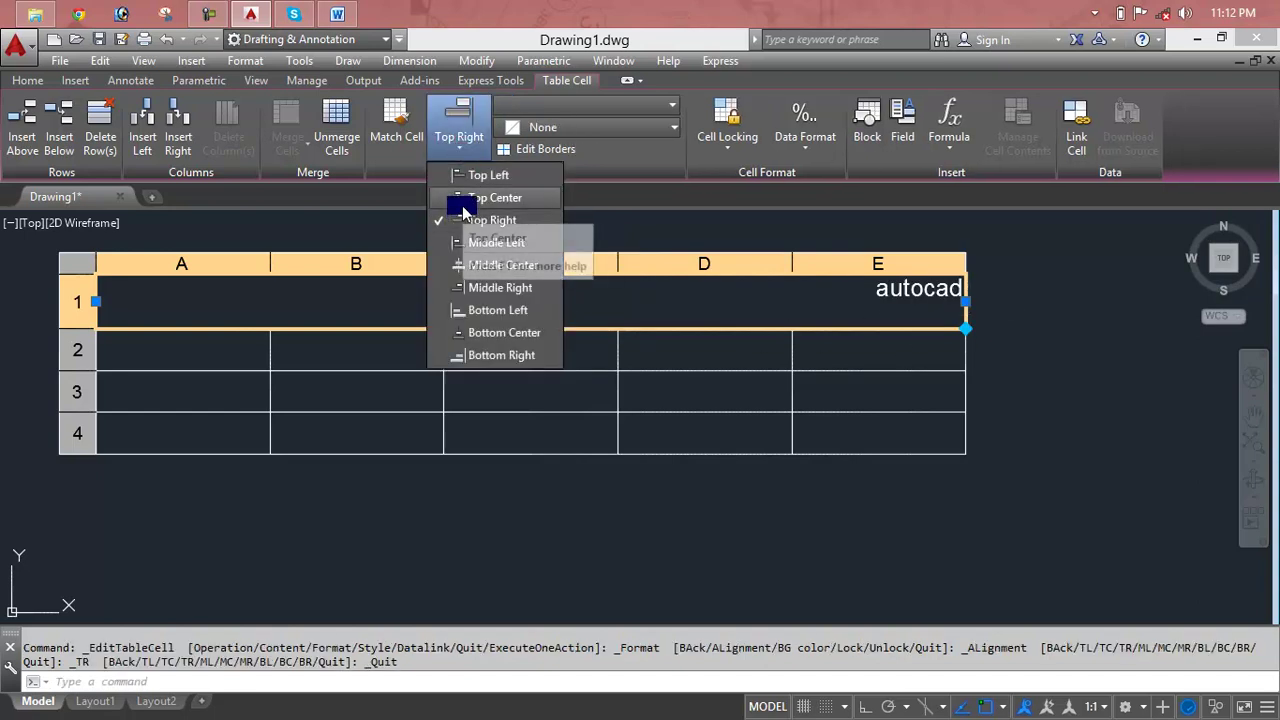
pyautogui.click(462, 205)
pyautogui.click(459, 155)
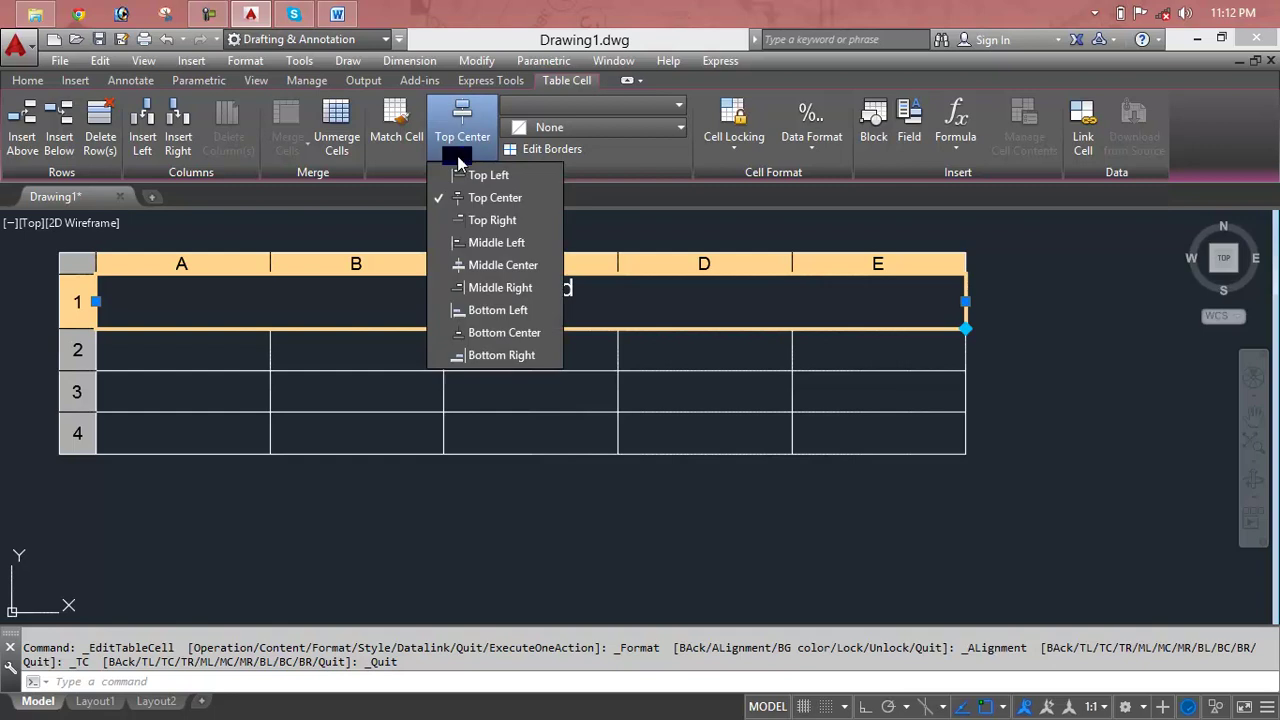
pyautogui.click(502, 332)
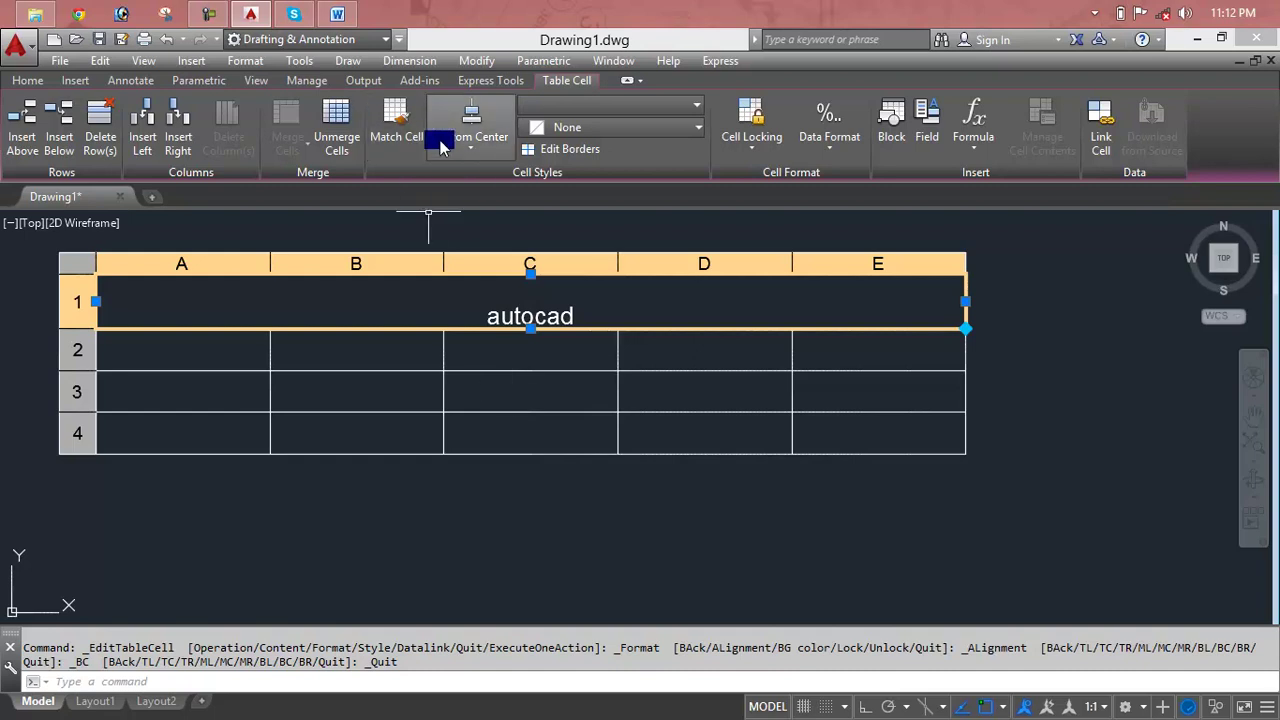
pyautogui.click(677, 350)
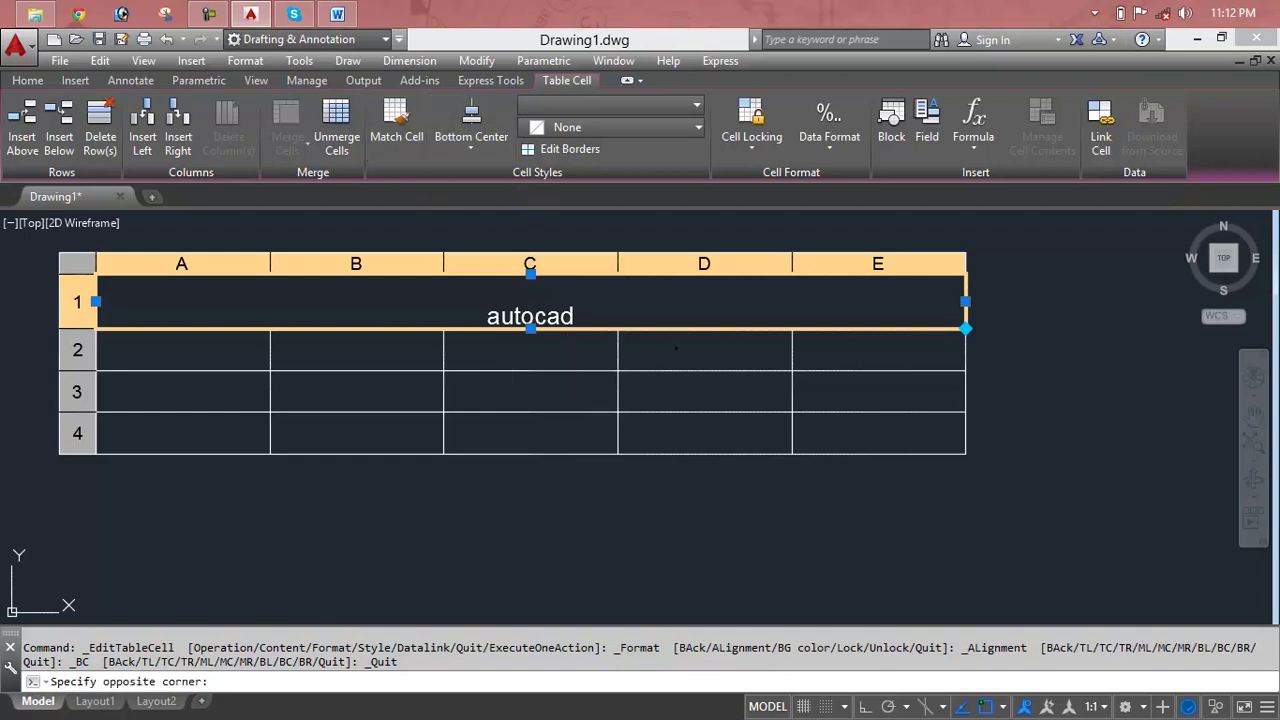
# - Set cell D2 to Content Locked and confirm it can no longer be edited
pyautogui.click(731, 140)
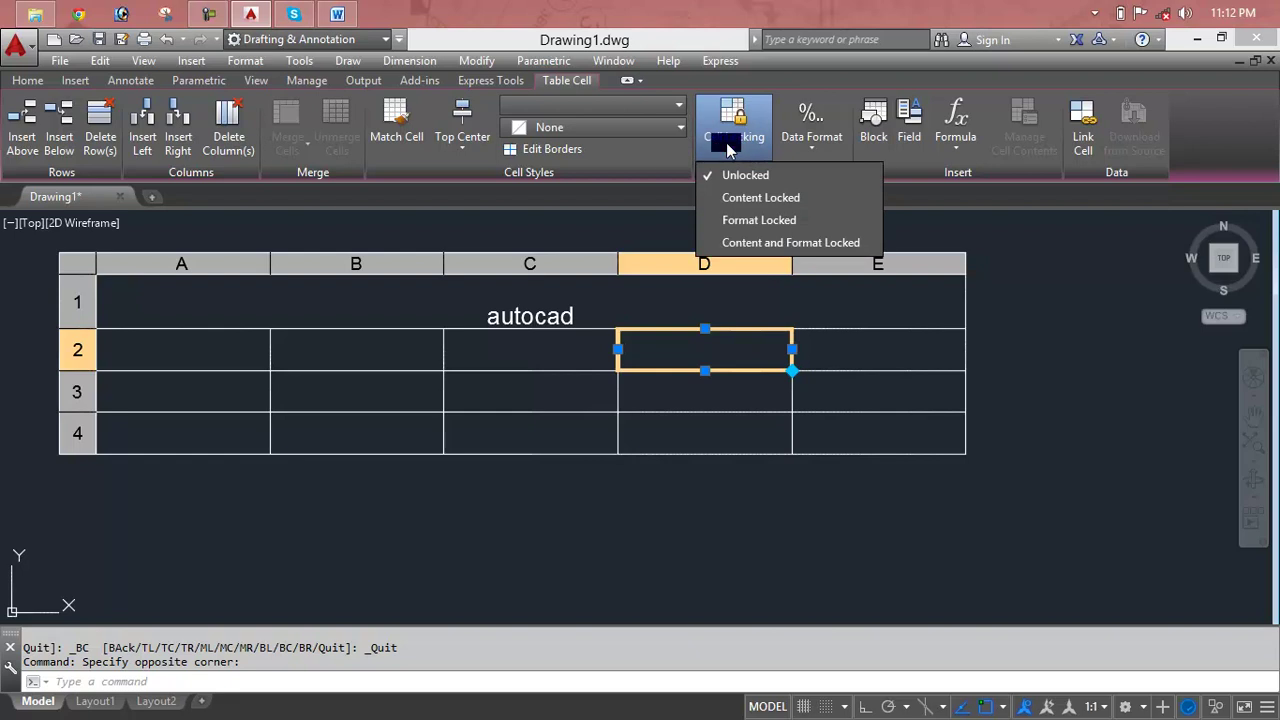
pyautogui.click(737, 198)
pyautogui.click(725, 395)
pyautogui.click(720, 356)
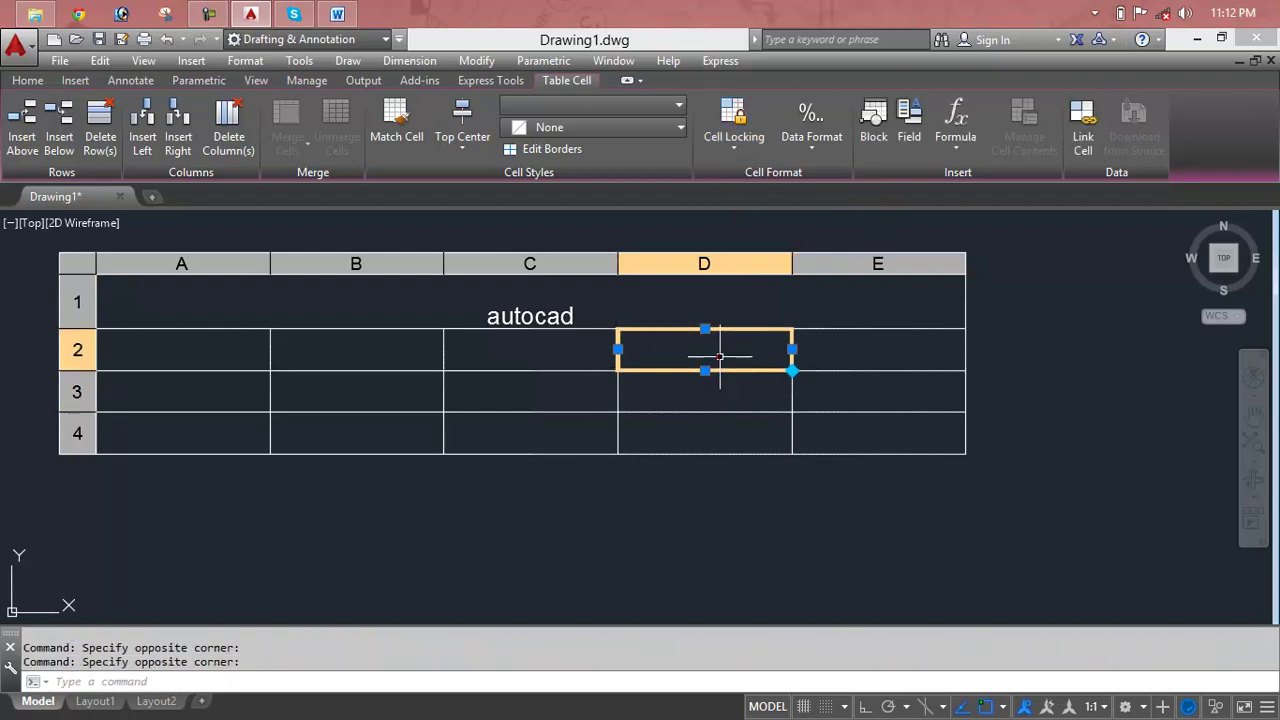
pyautogui.doubleClick(720, 356)
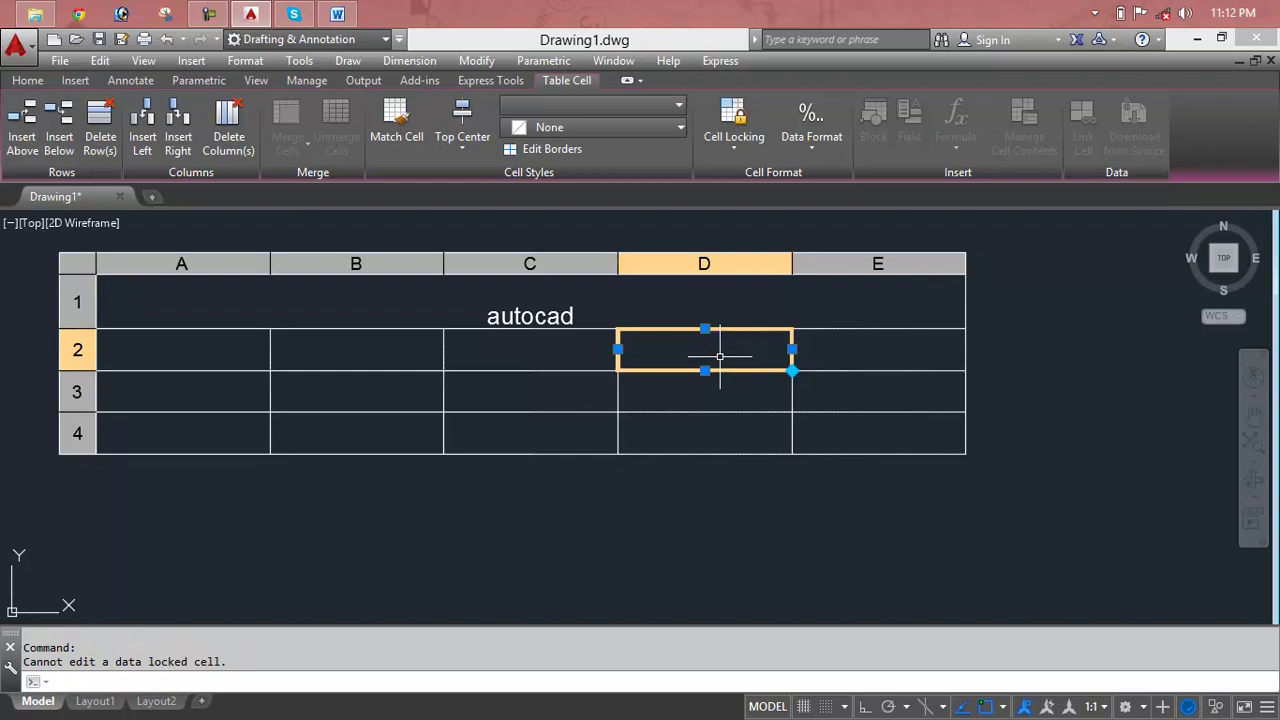
# - Enter the sample text 'lfjlskajdlfksjldfj' in cell C4
pyautogui.click(487, 414)
pyautogui.write('lfjlskajdlf')
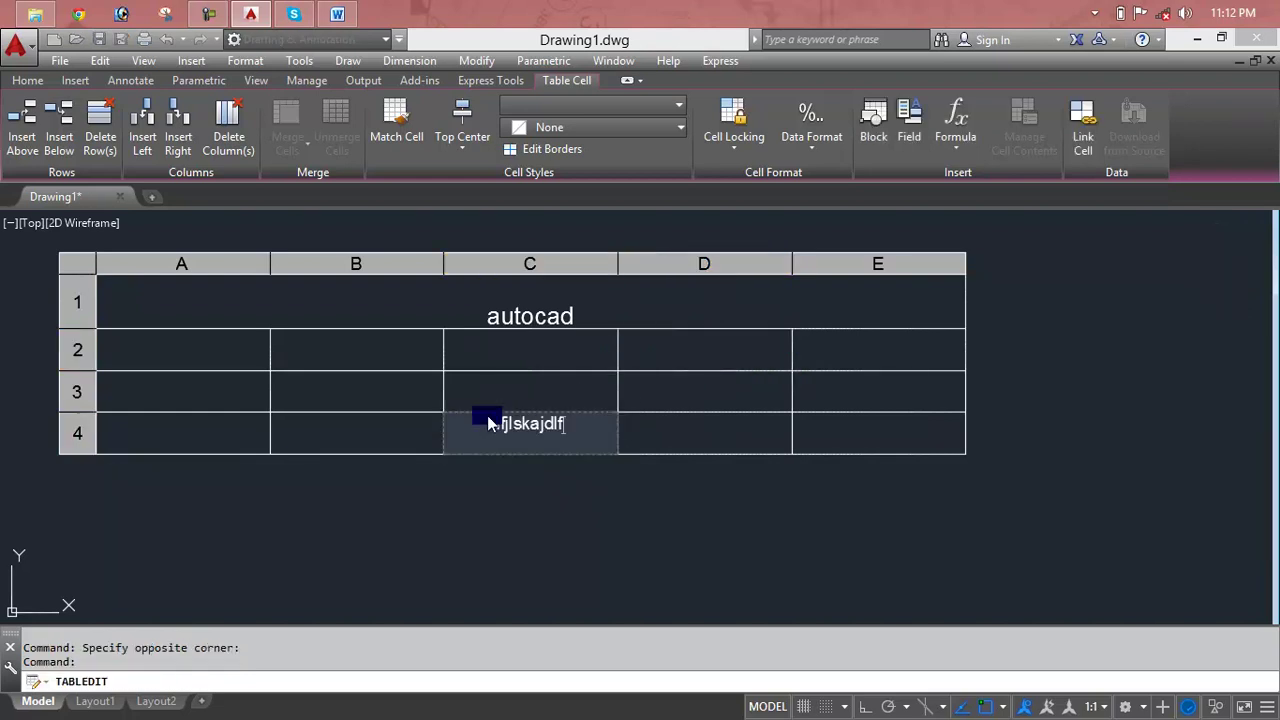
pyautogui.write('ksjldfj')
pyautogui.press('Escape')
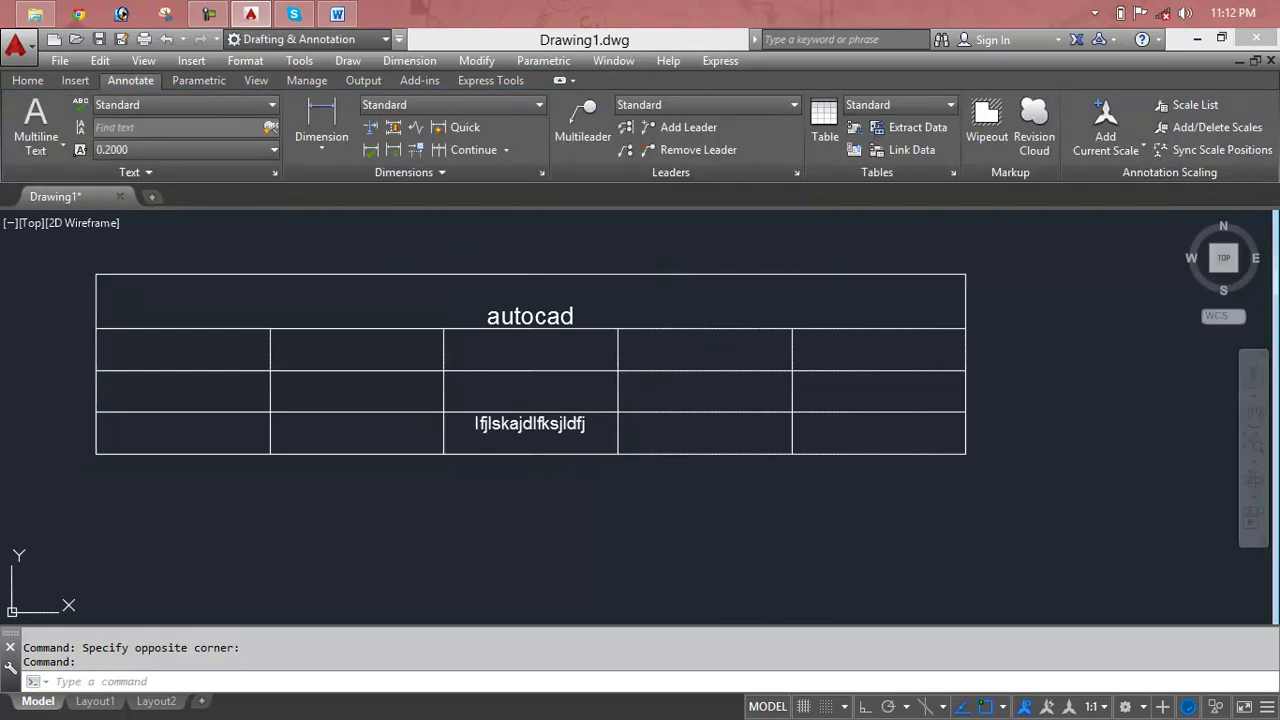
pyautogui.click(685, 360)
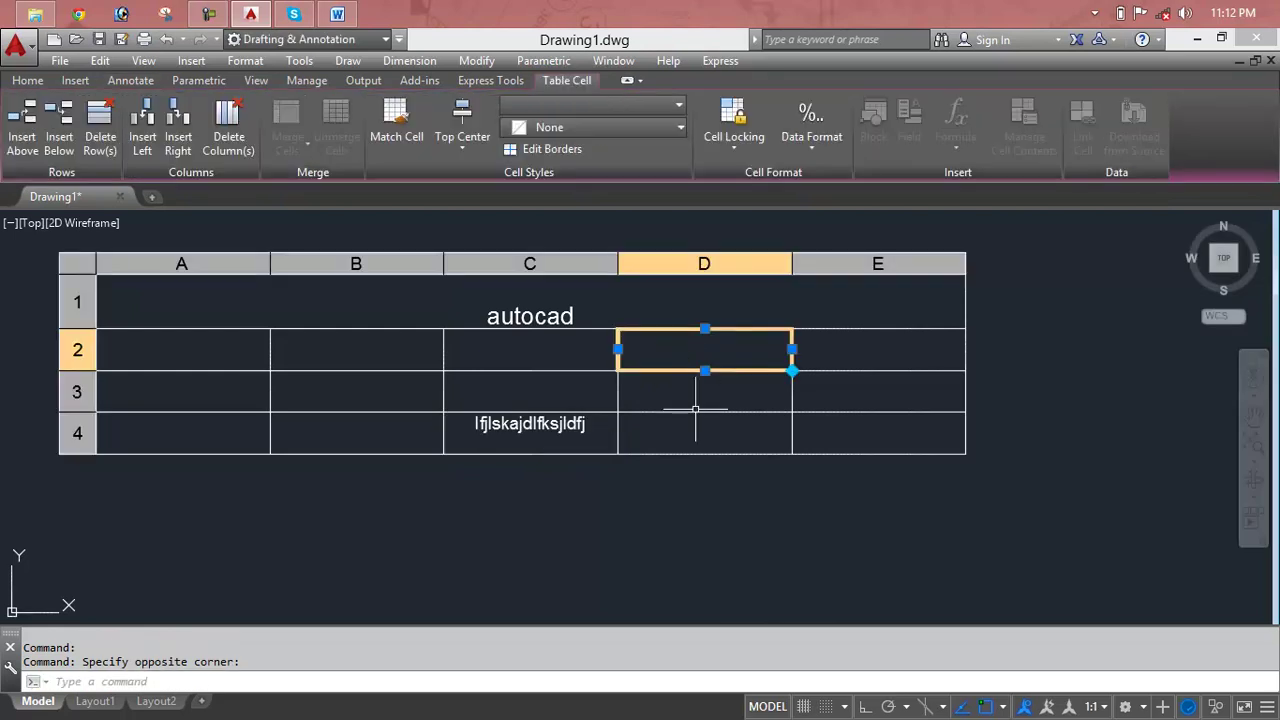
pyautogui.click(806, 150)
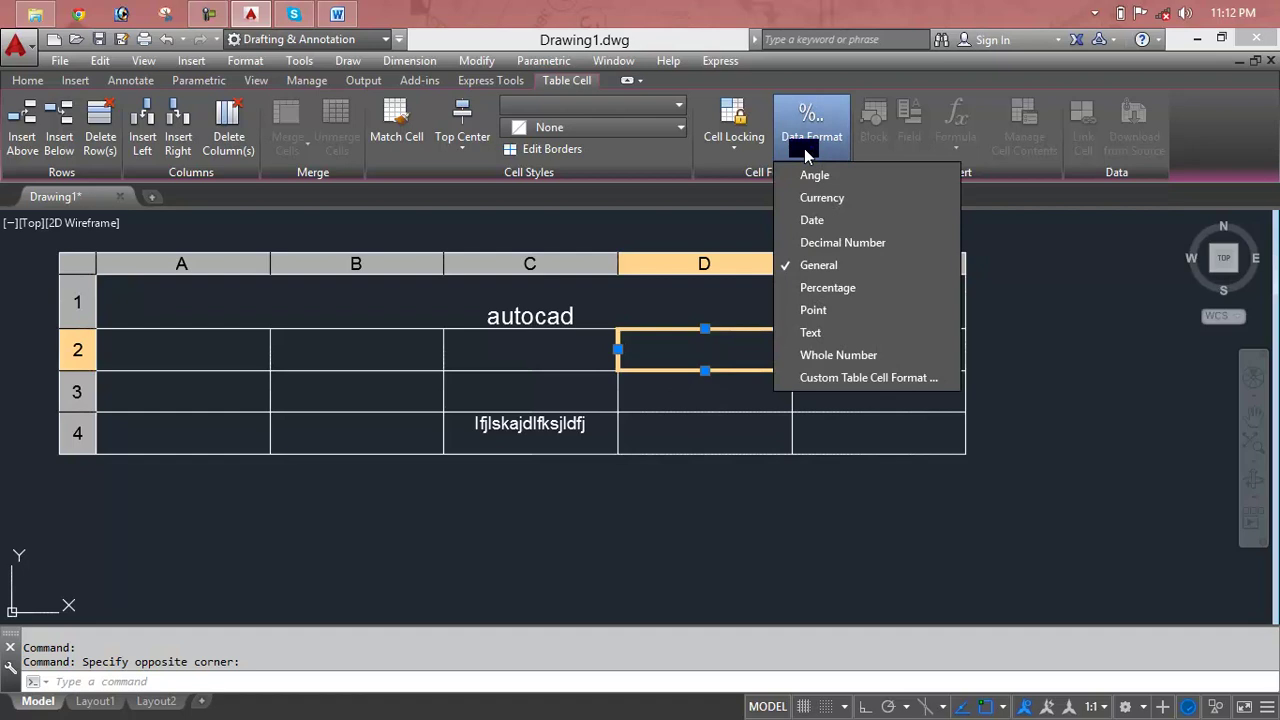
# - Enter the value 56 in cell A2
pyautogui.click(224, 346)
pyautogui.click(224, 349)
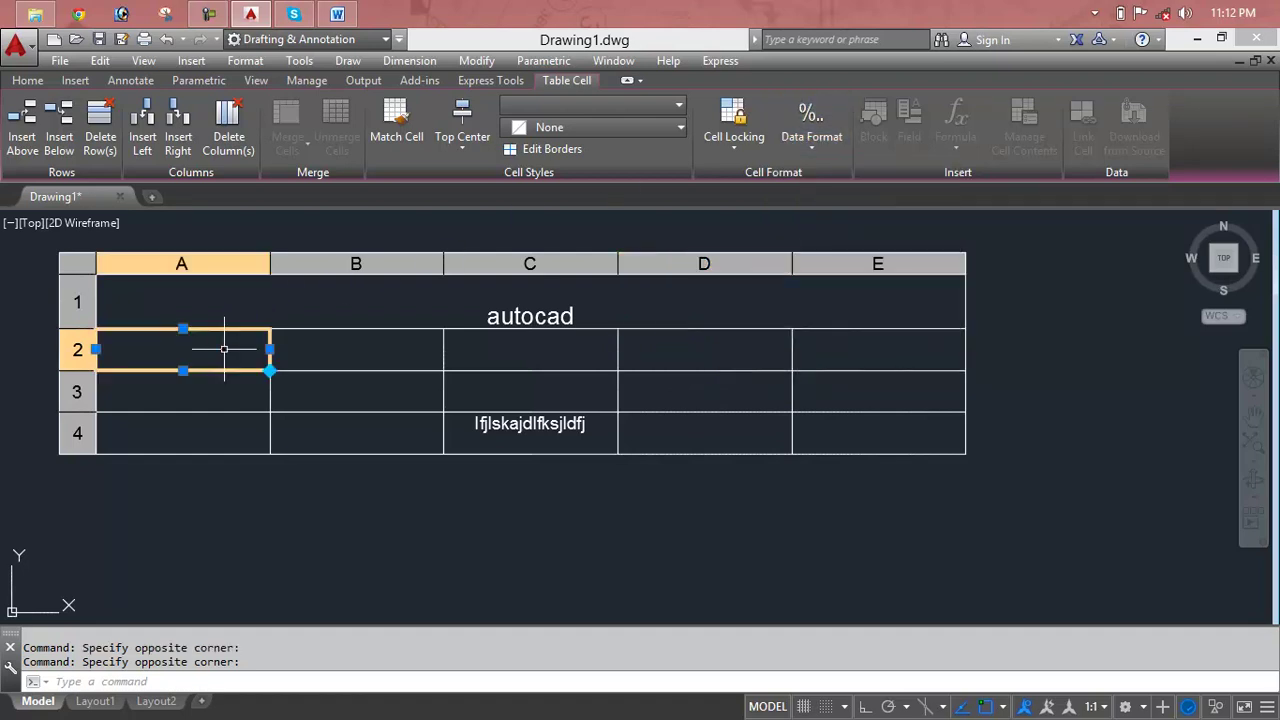
pyautogui.write('56')
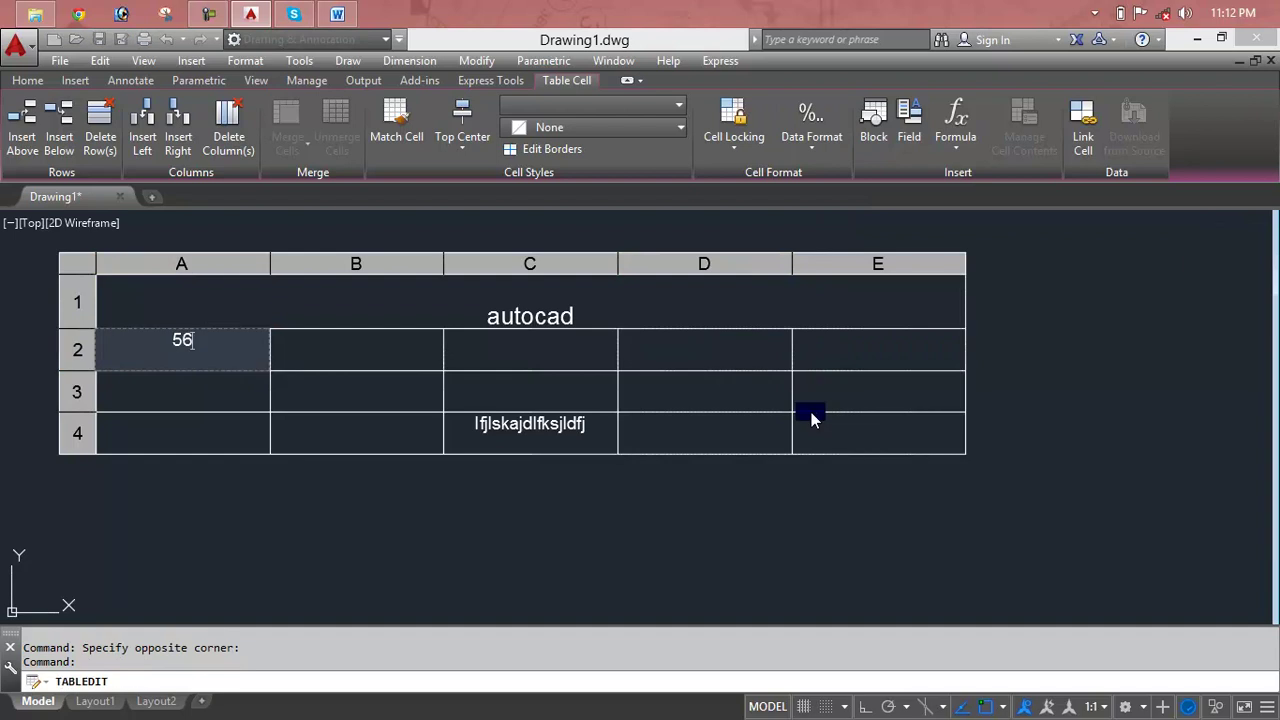
pyautogui.click(196, 368)
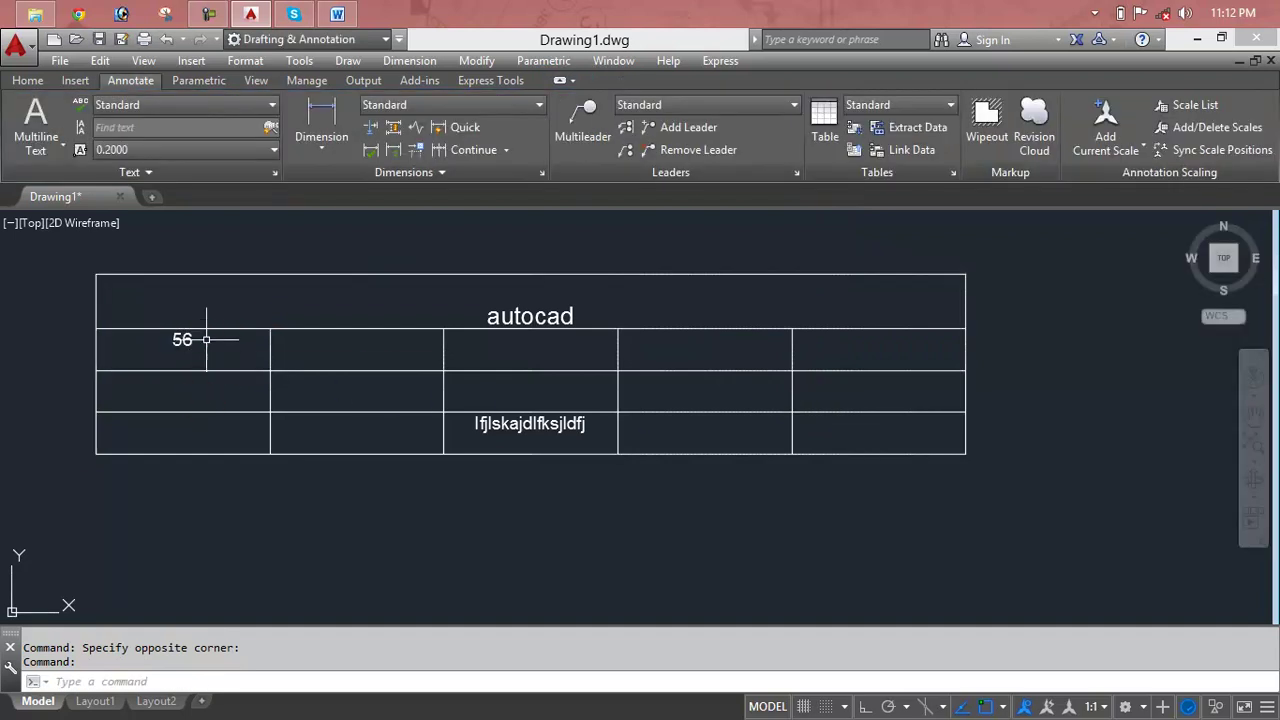
# - Format cell A2 as Percentage, after trying Currency, so it shows 56.00%
pyautogui.click(206, 340)
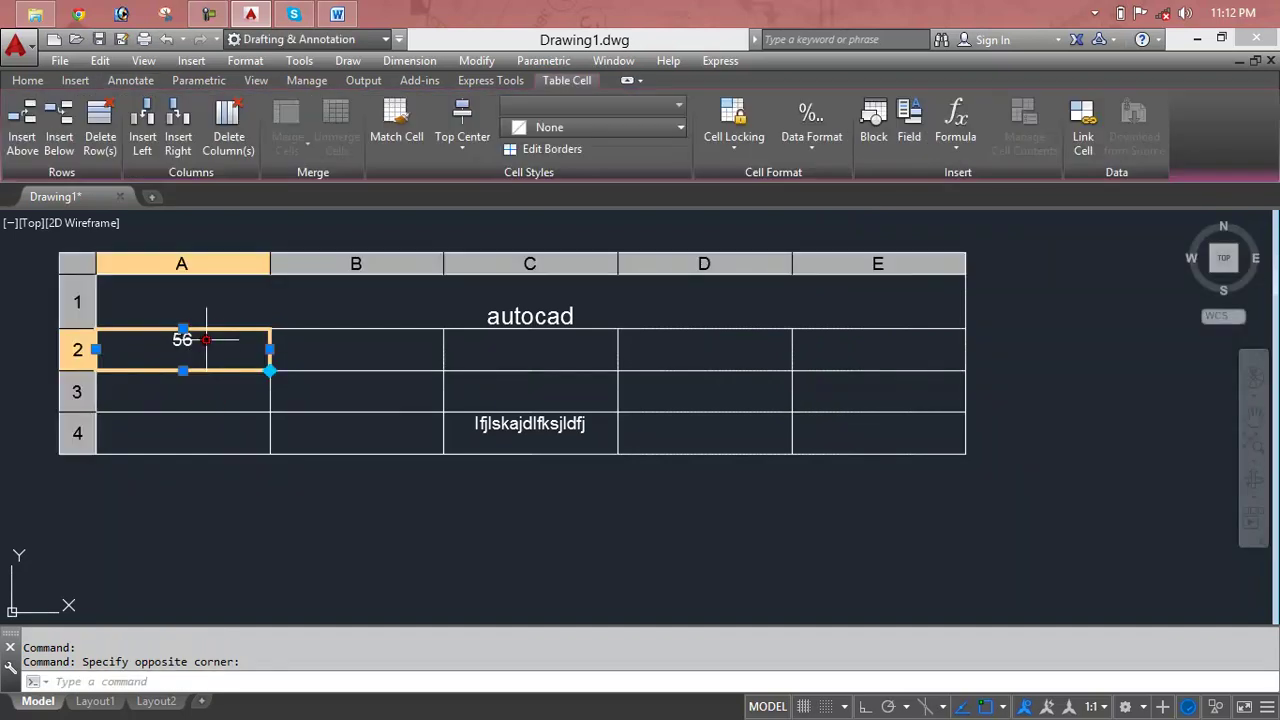
pyautogui.click(811, 148)
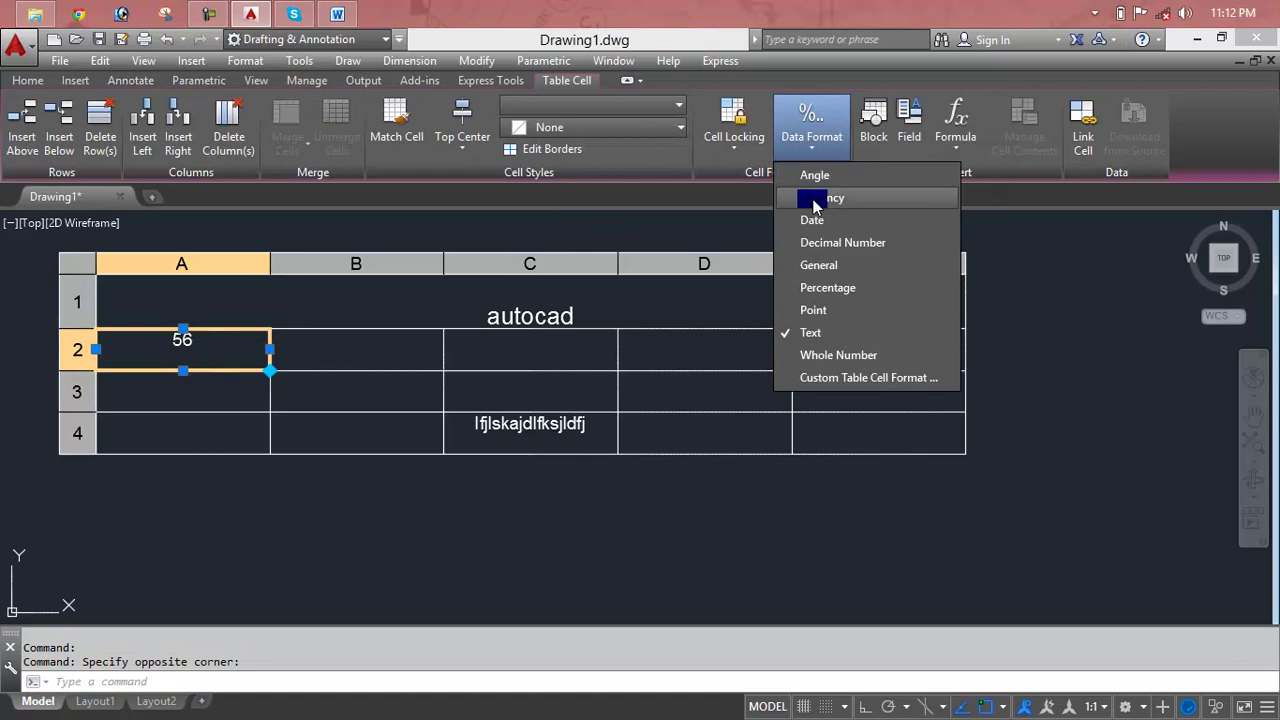
pyautogui.click(816, 198)
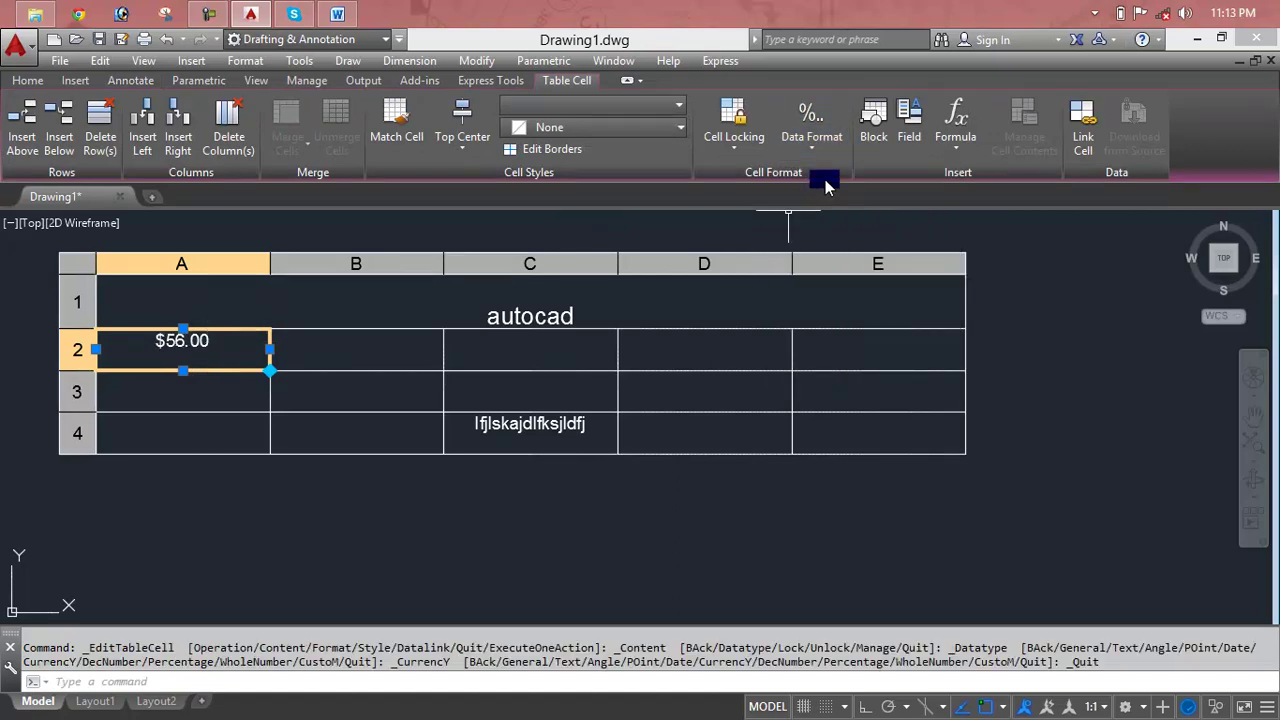
pyautogui.click(811, 140)
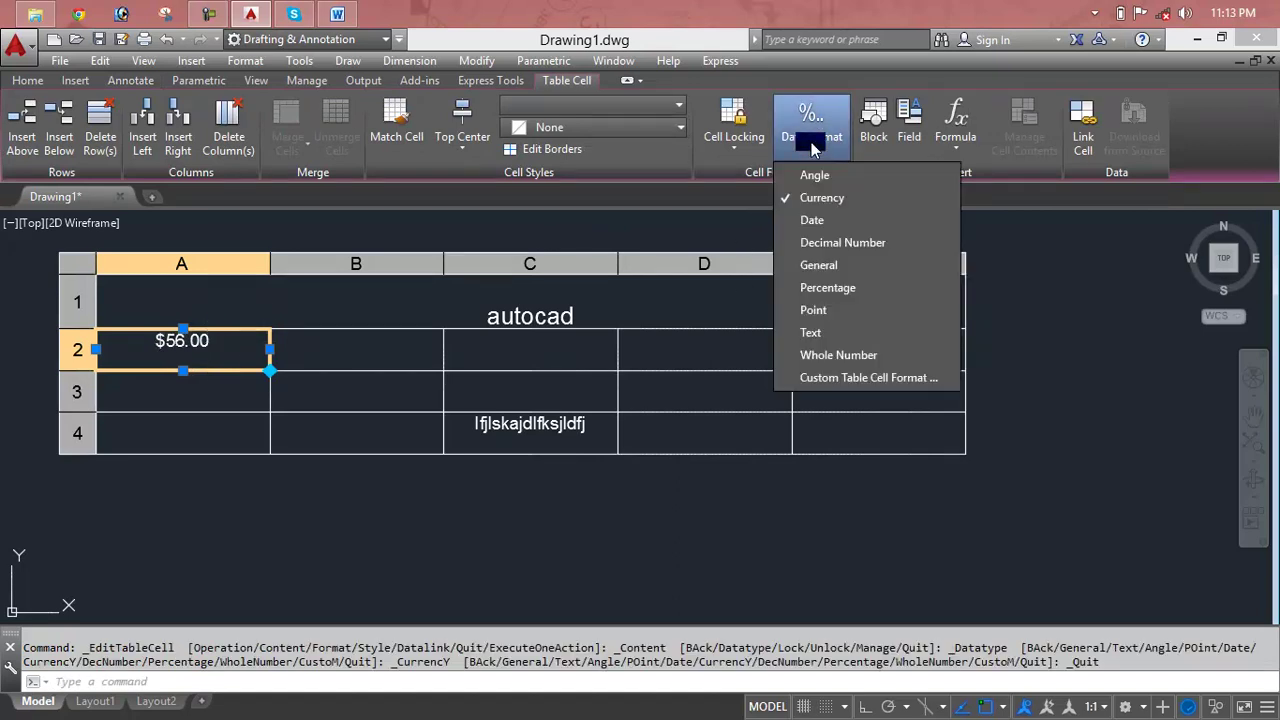
pyautogui.click(815, 287)
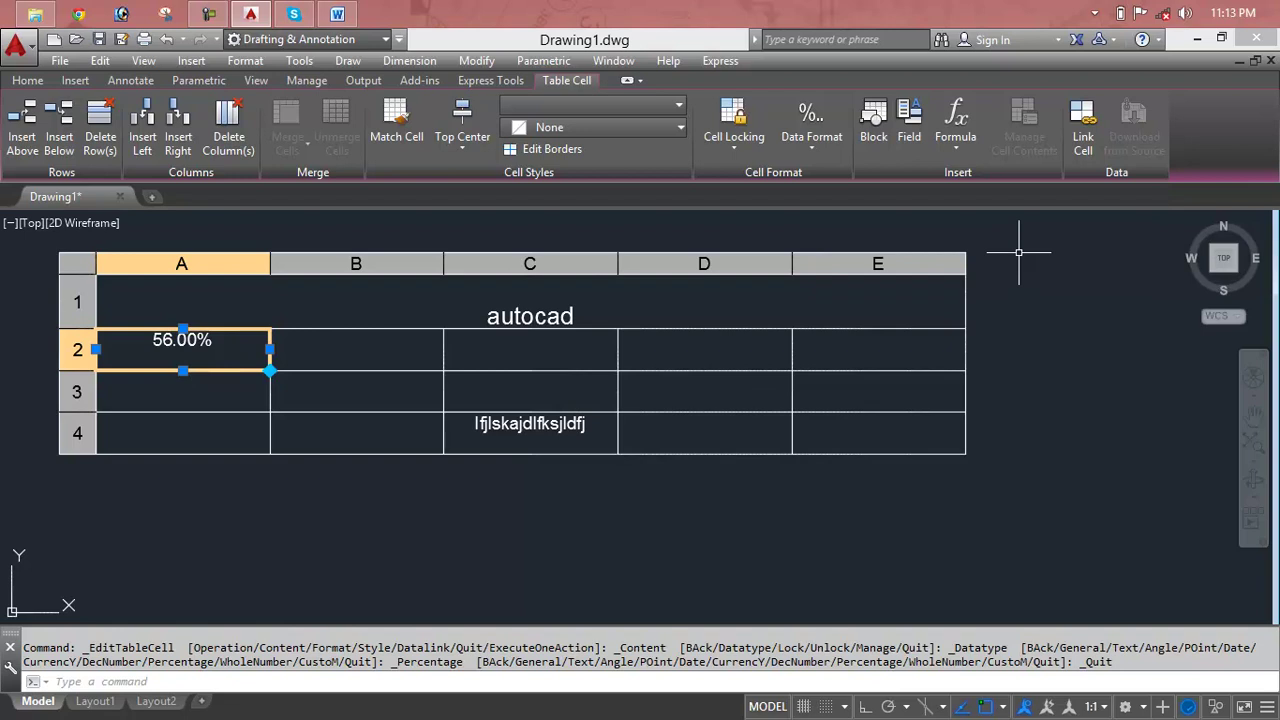
pyautogui.press('Escape')
# - Clear the autocad title text from the merged top row
pyautogui.click(1000, 251)
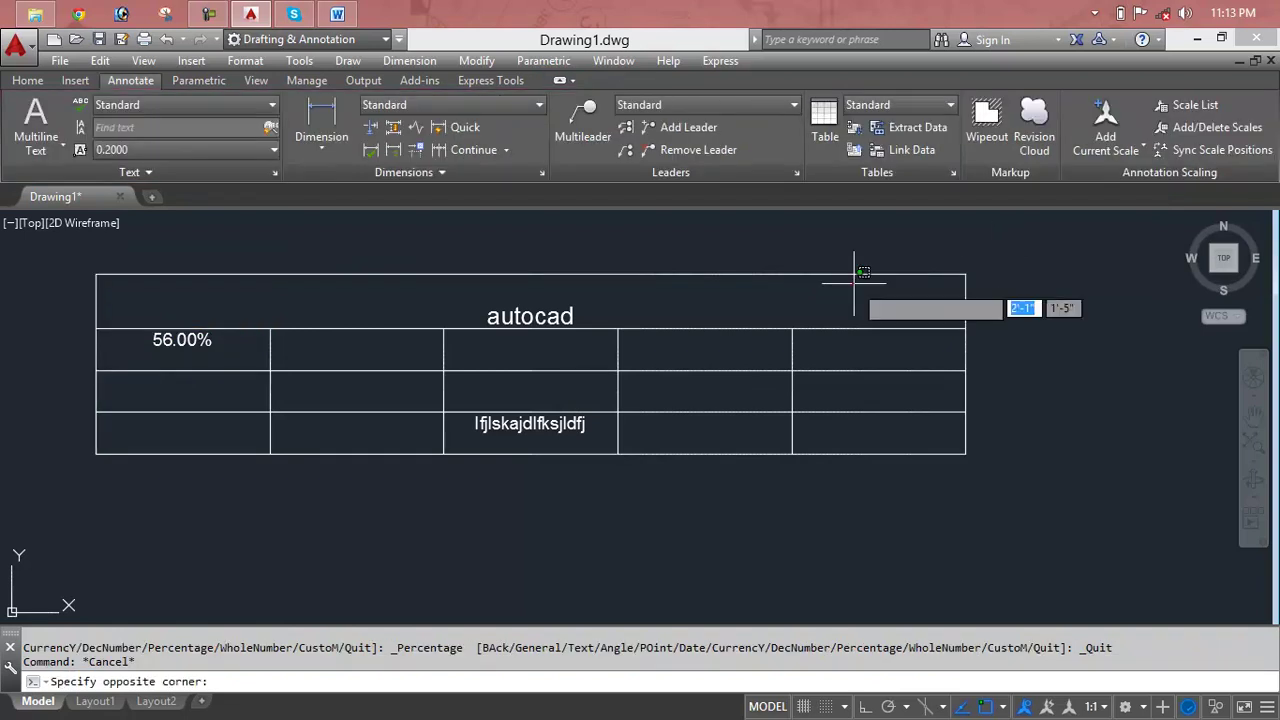
pyautogui.click(854, 284)
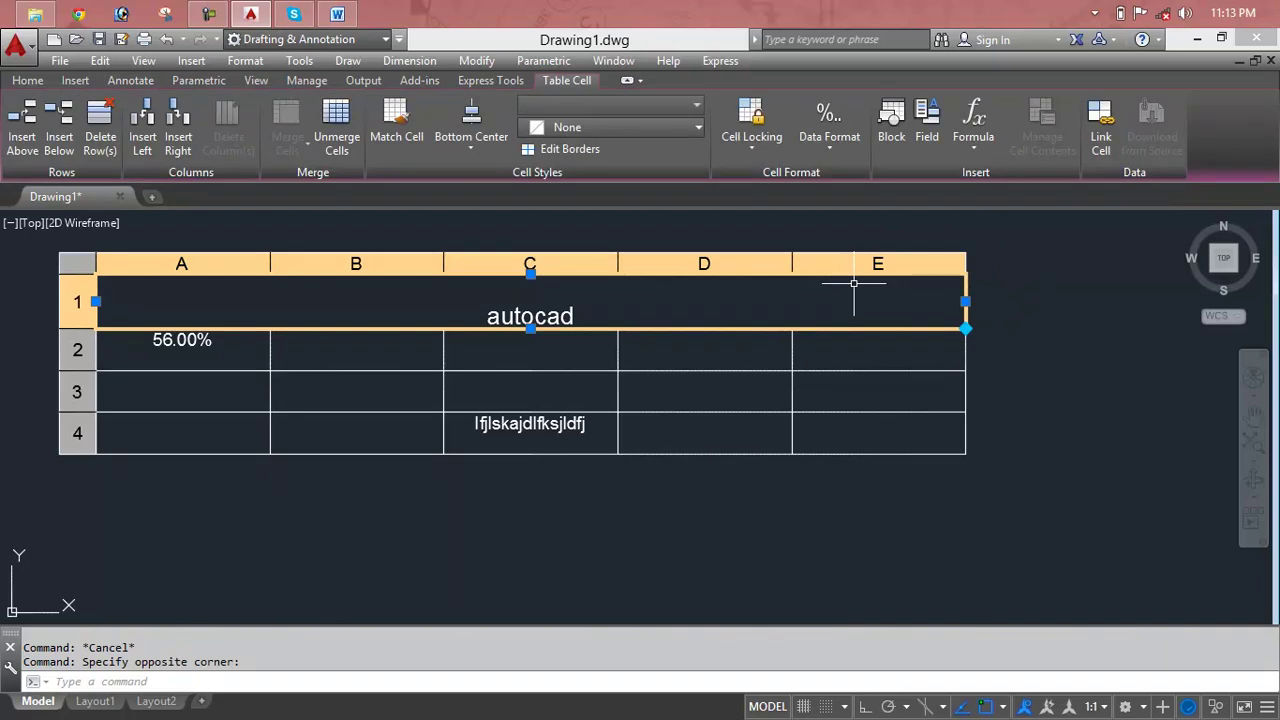
pyautogui.press('Delete')
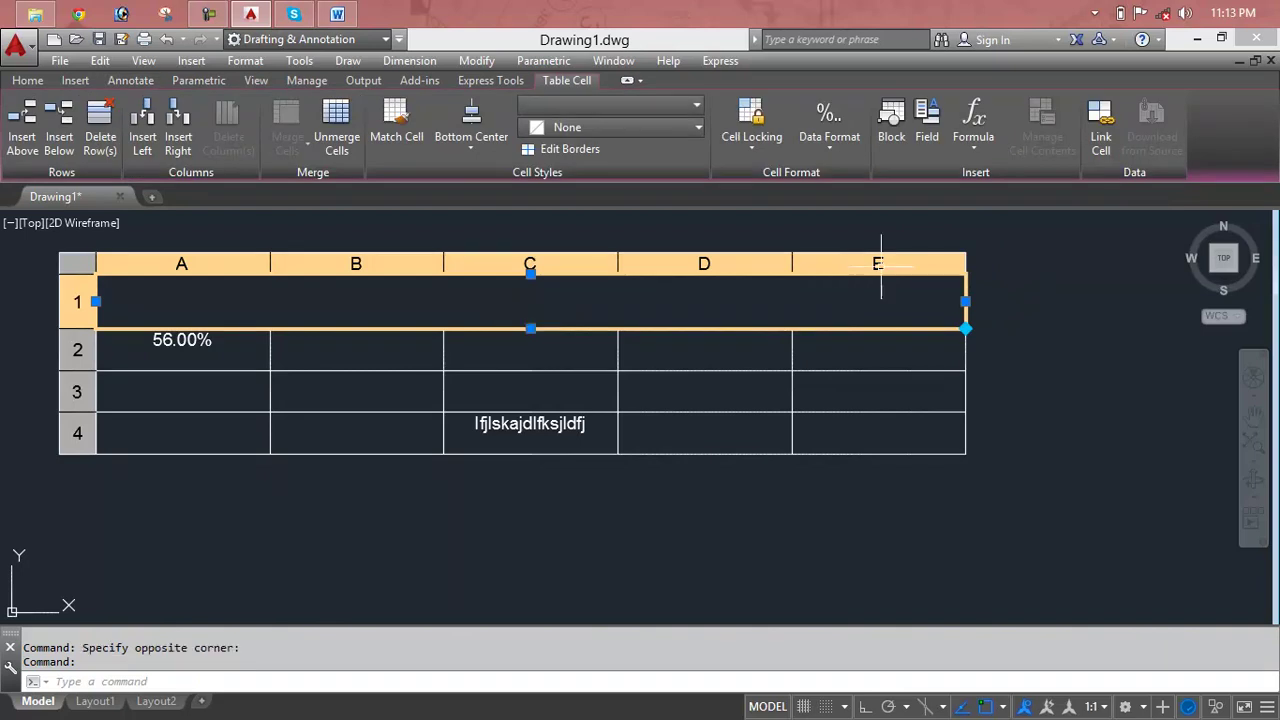
# - Select the entire table with a crossing window and erase it
pyautogui.click(881, 263)
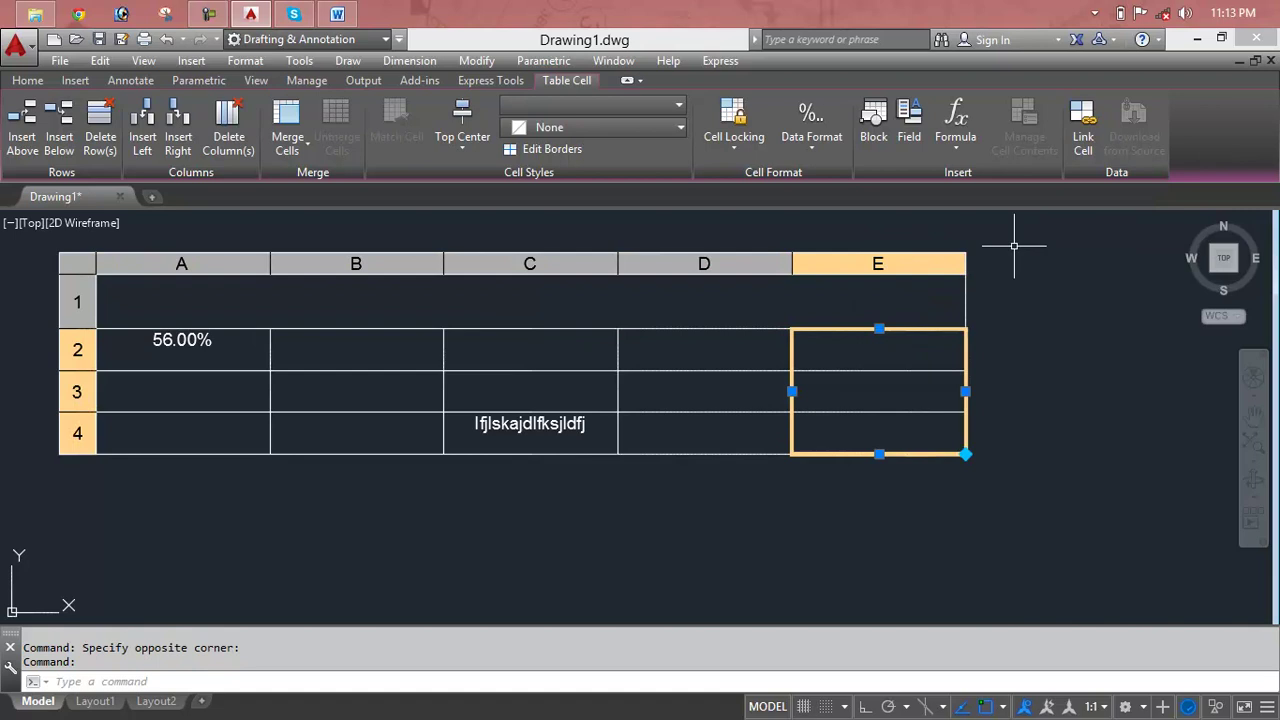
pyautogui.moveTo(1014, 245); pyautogui.dragTo(14, 264)
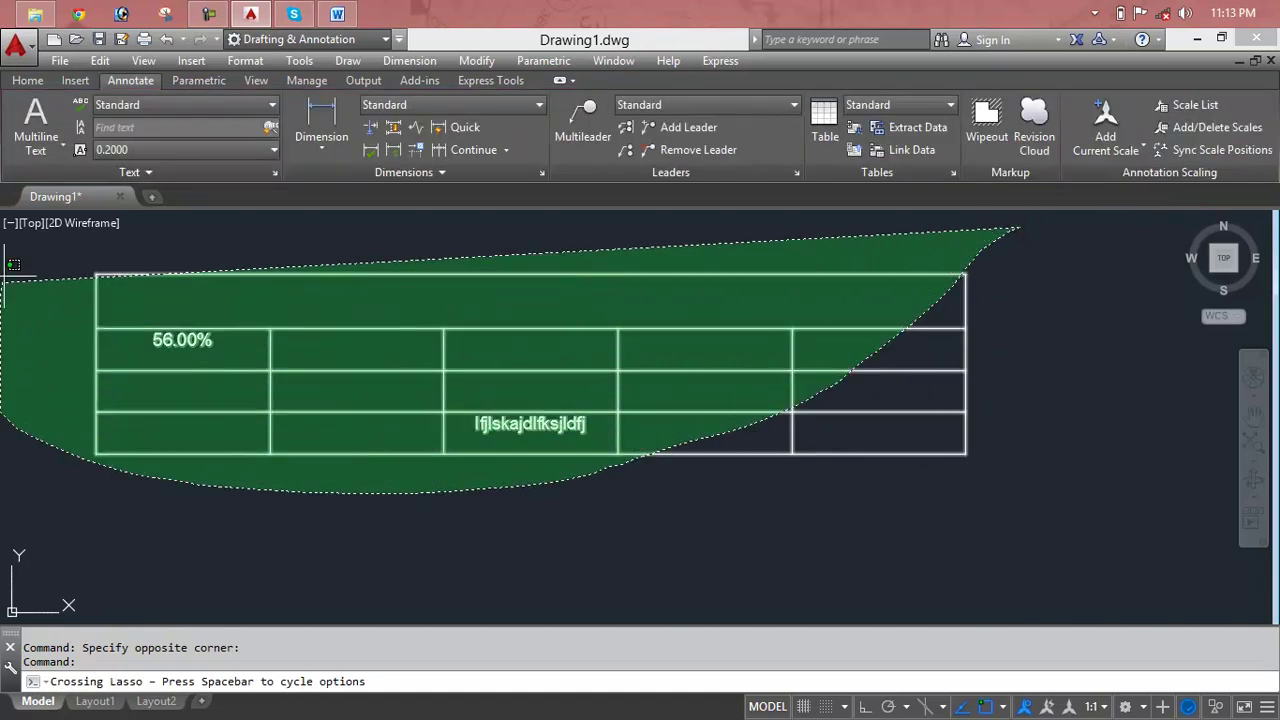
pyautogui.press('Delete')
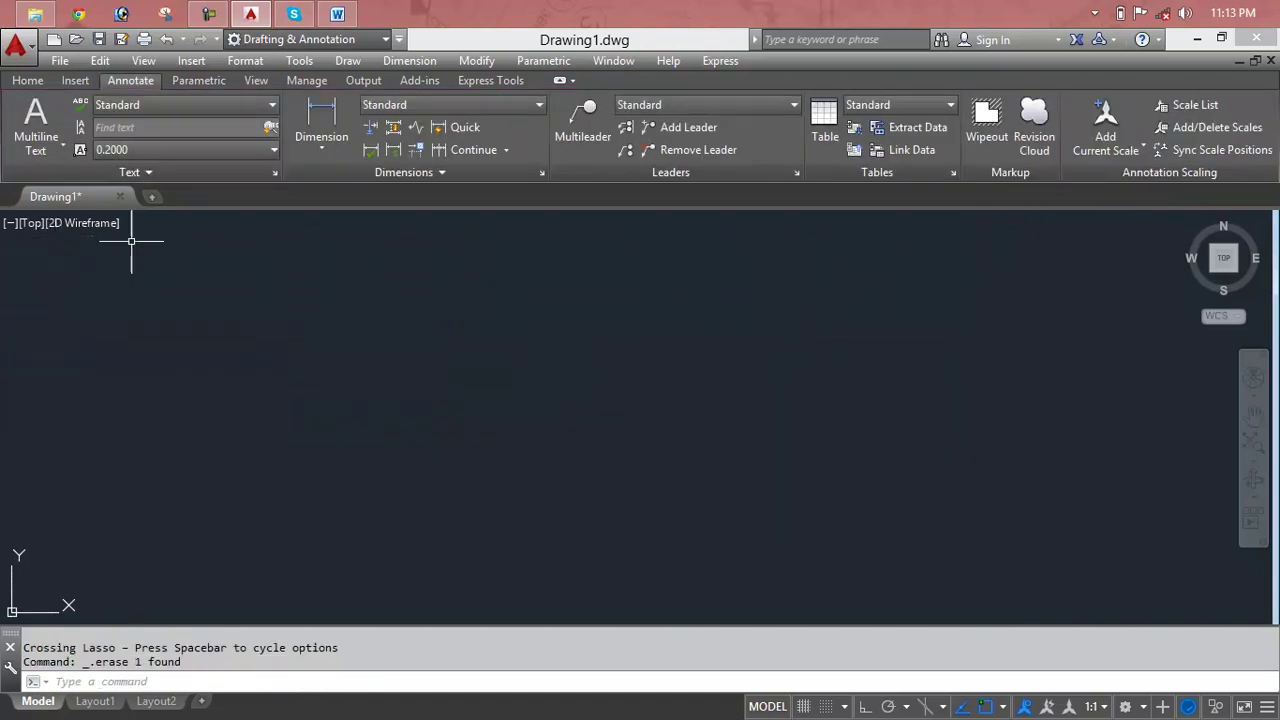
pyautogui.click(27, 80)
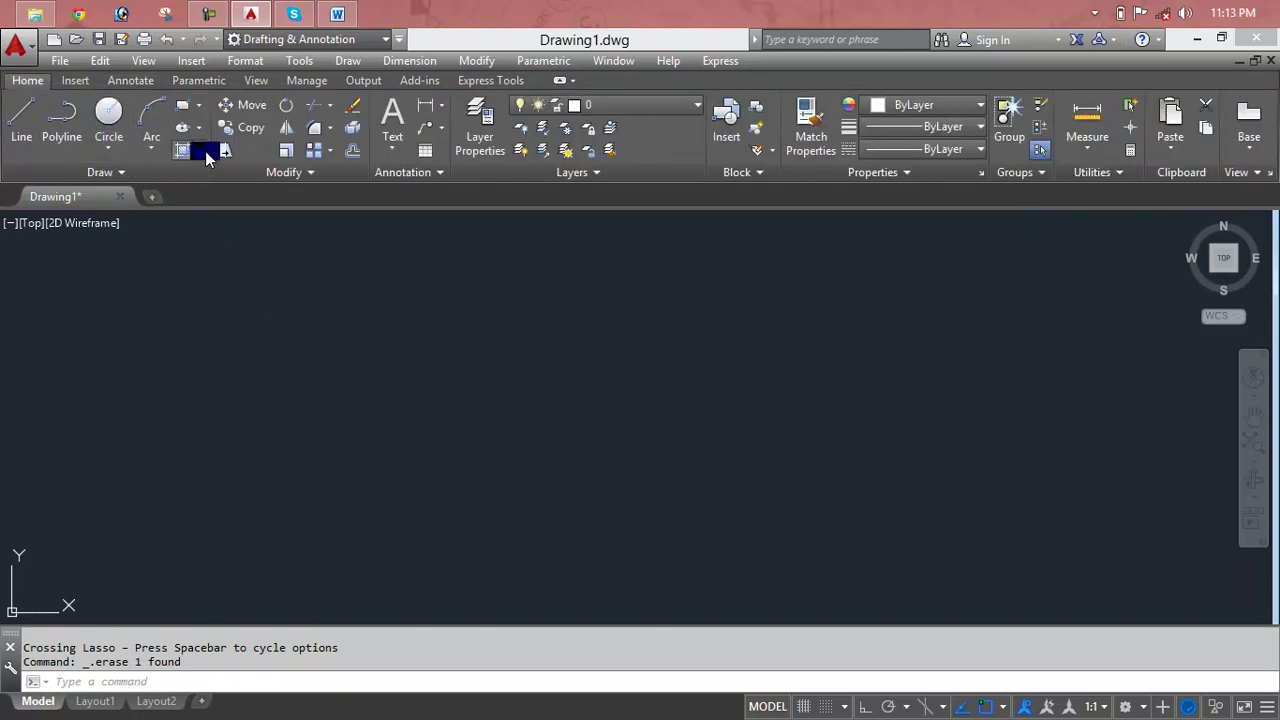